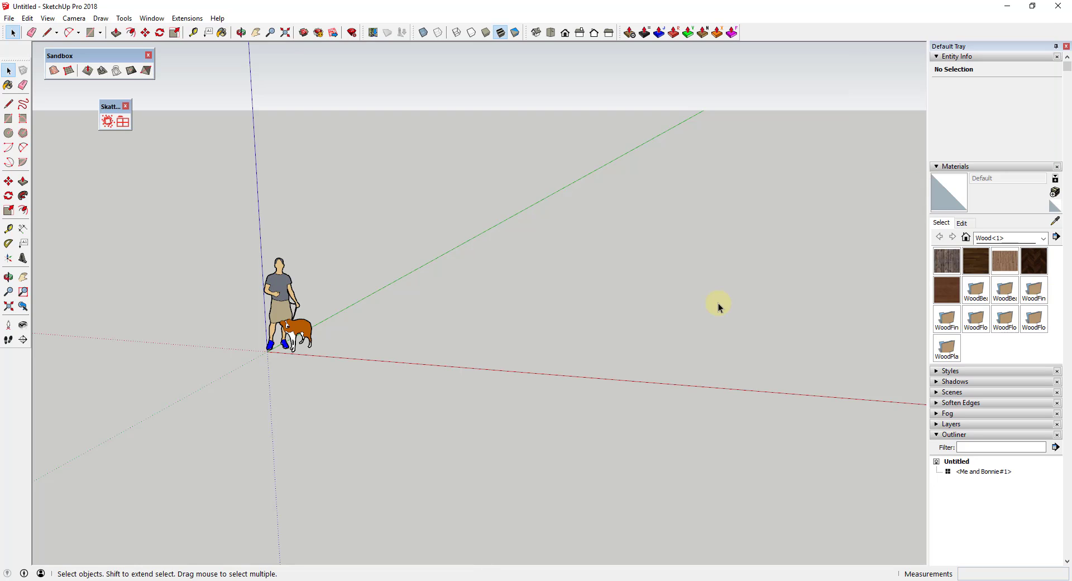
key("o")
left_click_drag(718, 303, 699, 302)
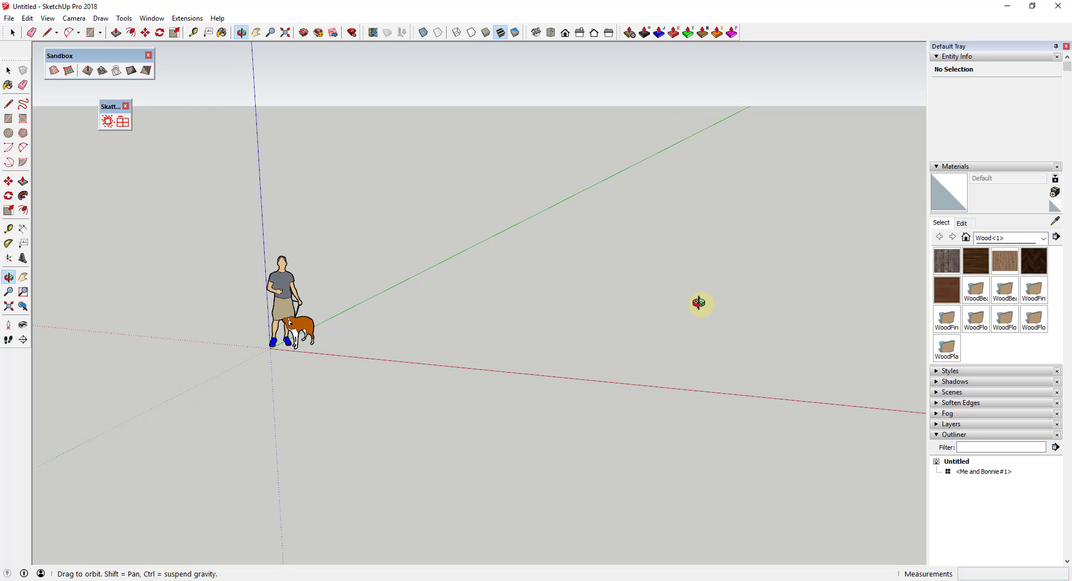
key("space")
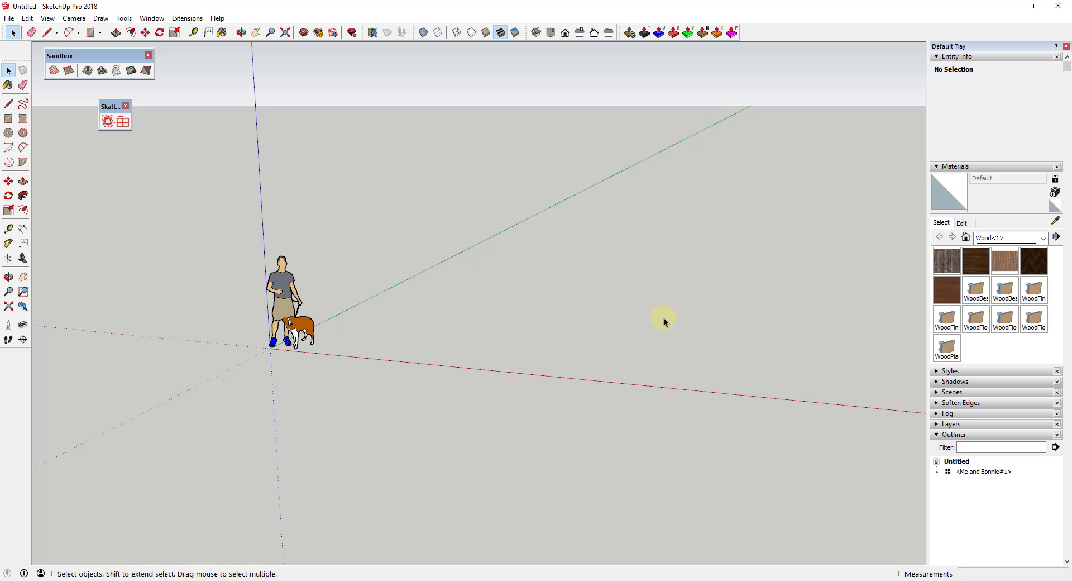
middle_click_drag(553, 325, 269, 351)
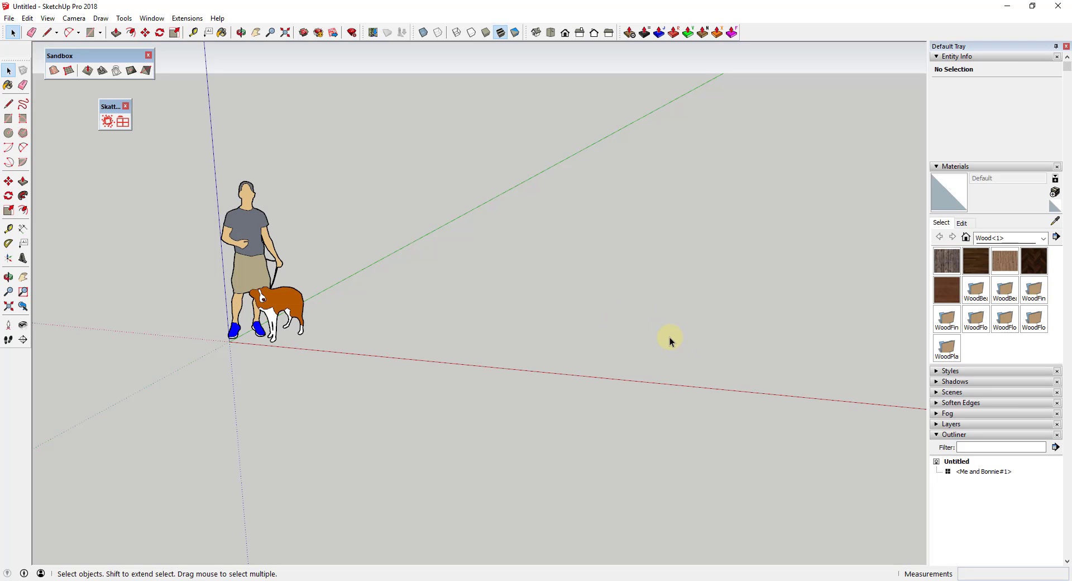
scroll(433, 315, "down", 3)
scroll(522, 308, "up", 2)
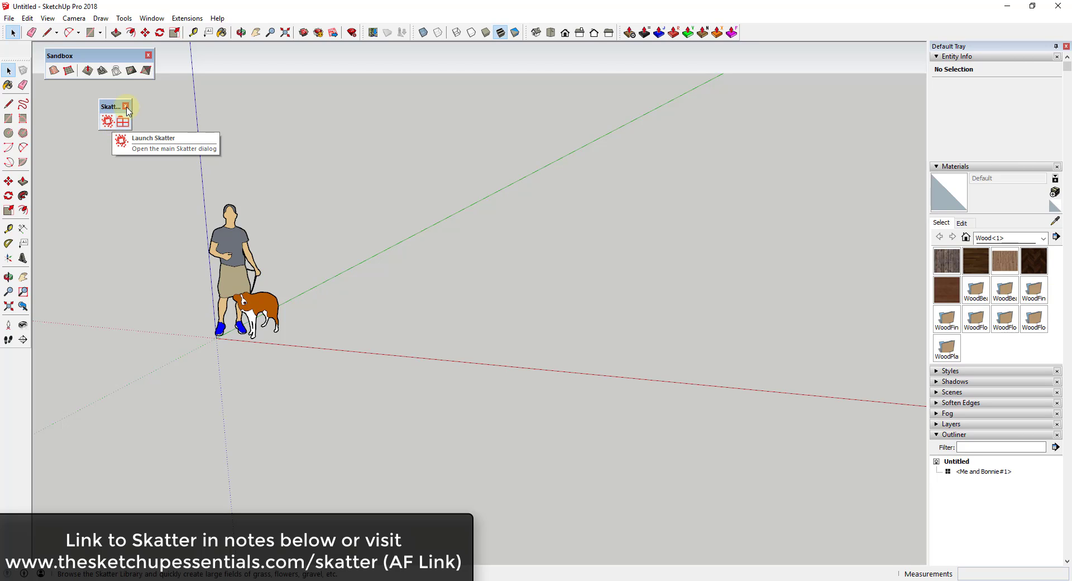
left_click(111, 123)
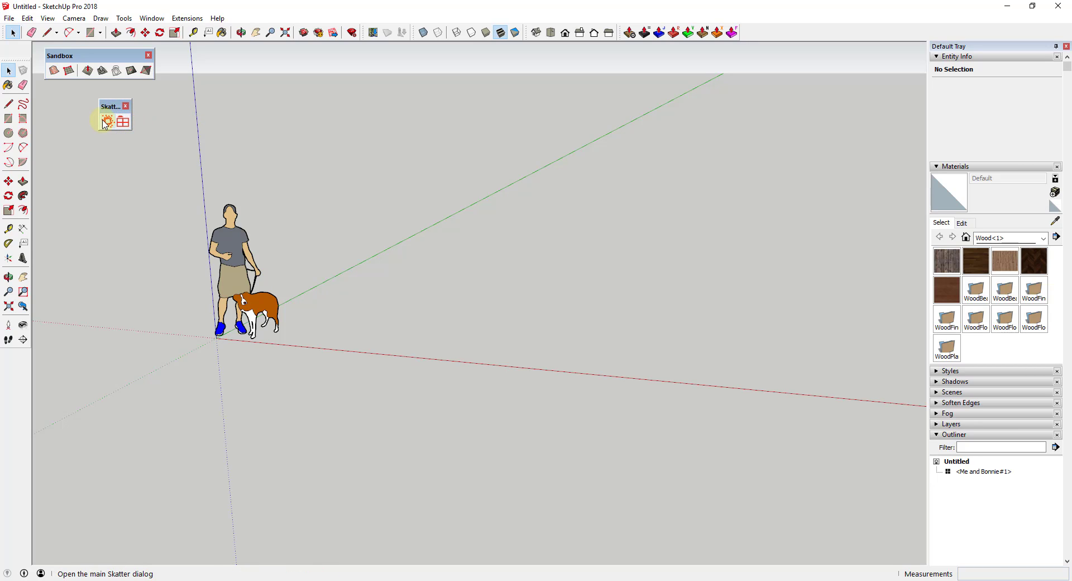
Create a From Scratch sandbox grid with 5' spacing from the origin, its width along the red axis and its longer side along the green axis
left_click(71, 71)
scroll(349, 287, "down", 1)
scroll(345, 293, "down", 1)
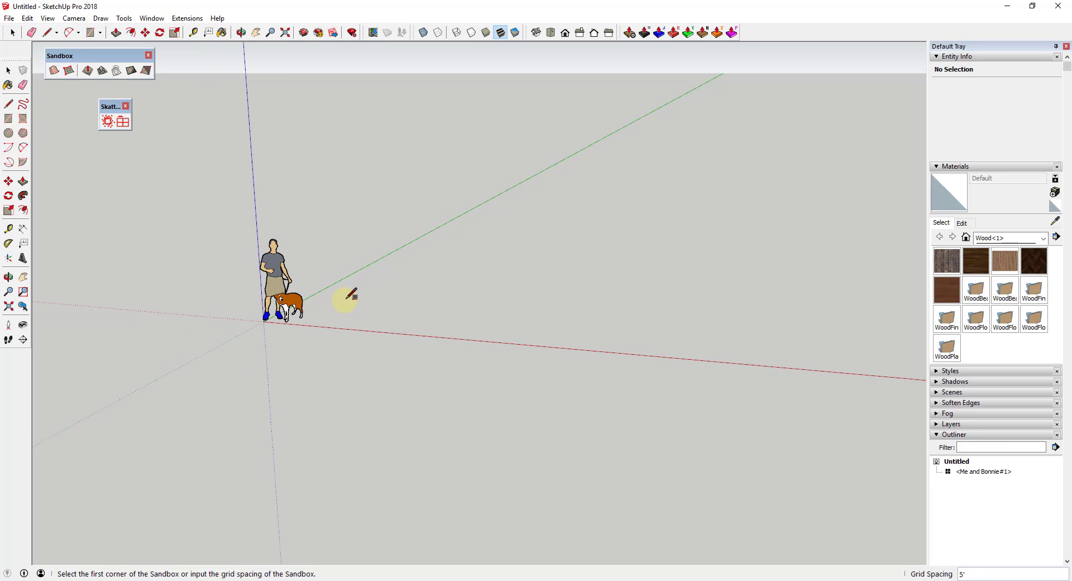
left_click(264, 321)
scroll(266, 321, "down", 3)
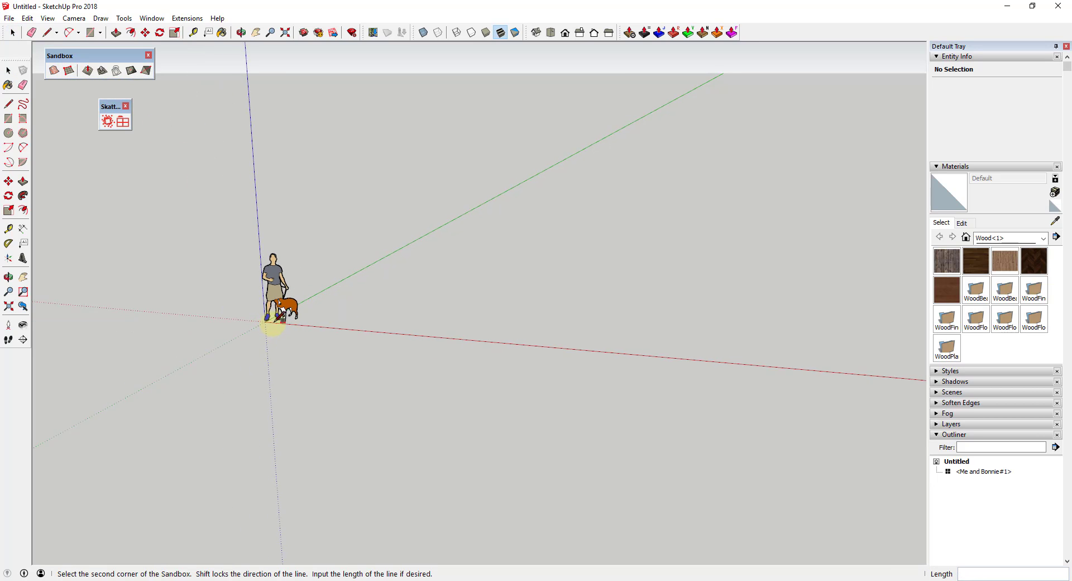
left_click(632, 347)
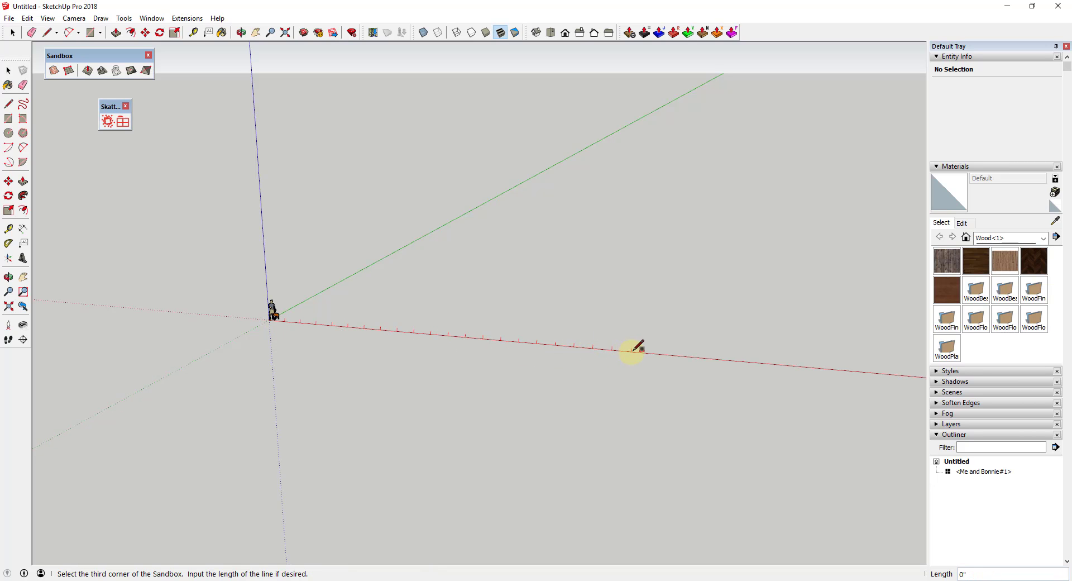
left_click(724, 191)
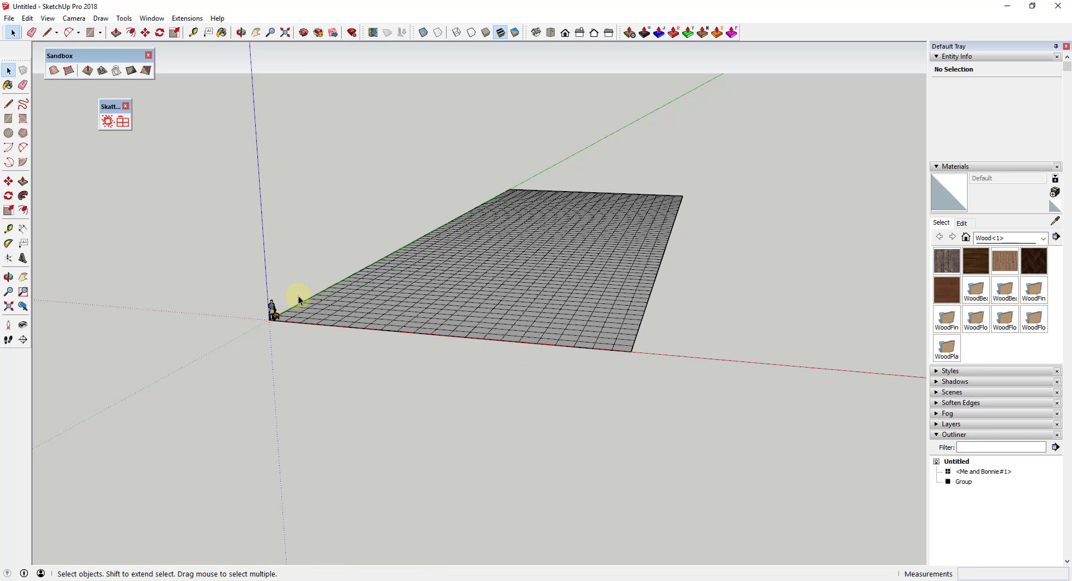
Delete the scale figure with the dog and open the sandbox grid group for editing
left_click(273, 307)
key("Delete")
middle_click_drag(493, 294, 492, 279)
left_click(491, 279)
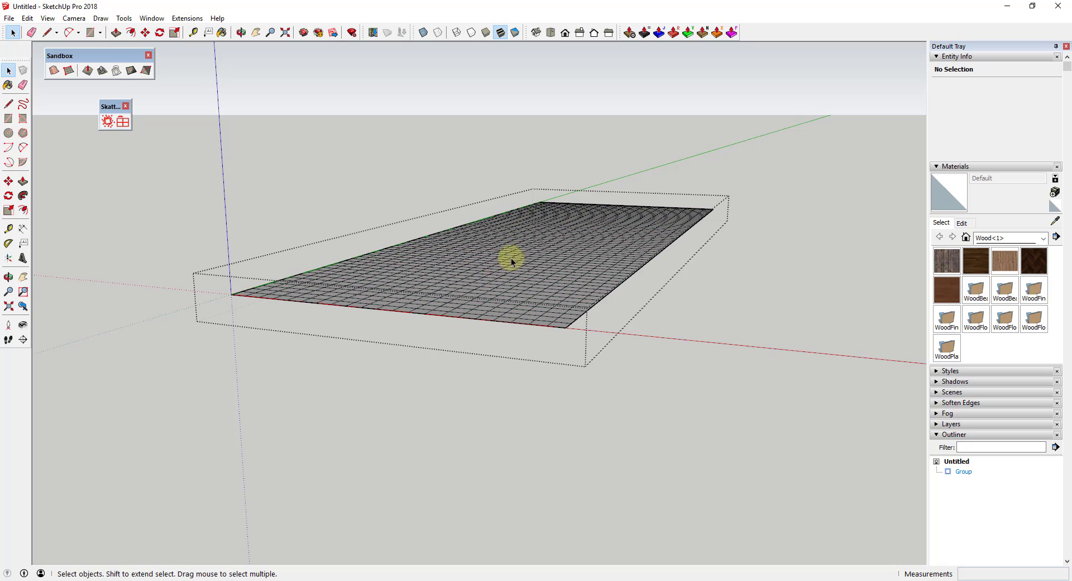
Smoove the grid with a 100' radius, raising its far end about 10', lowering the green-axis edge and raising the opposite edge, and close the group
scroll(510, 263, "up", 3)
left_click(88, 71)
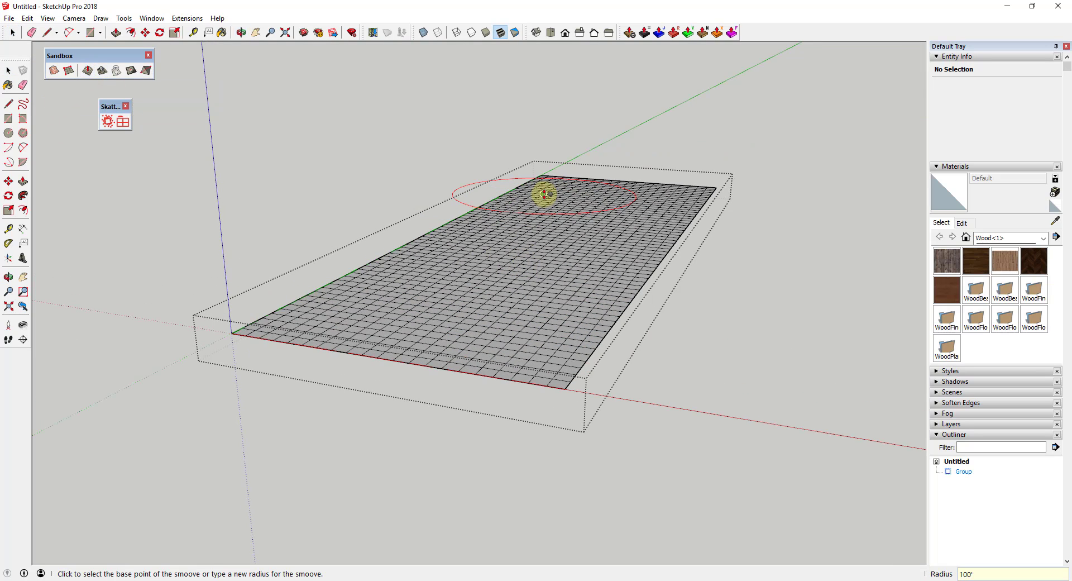
left_click(560, 192)
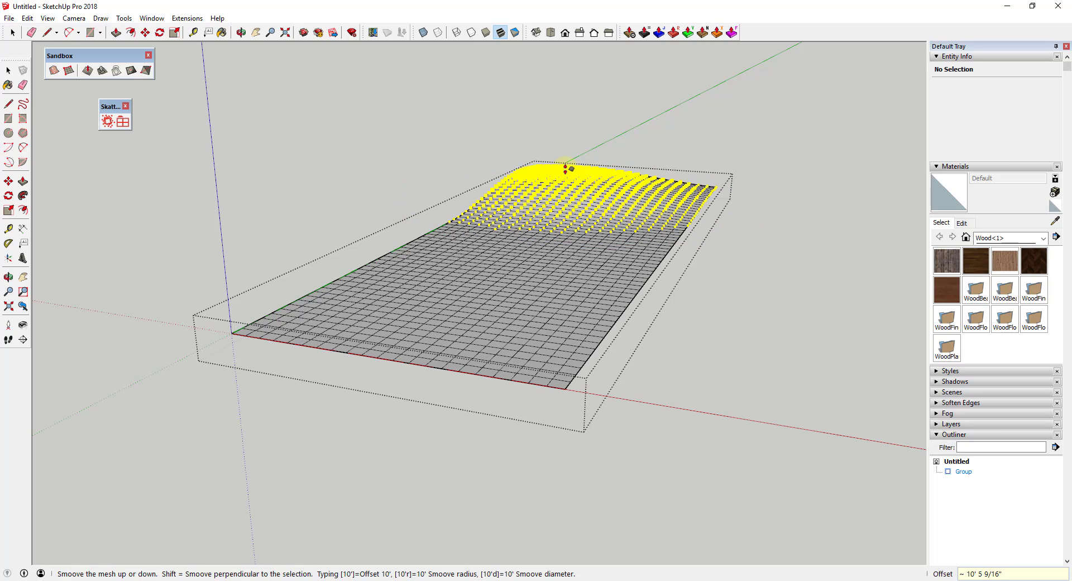
left_click(567, 167)
left_click(397, 270)
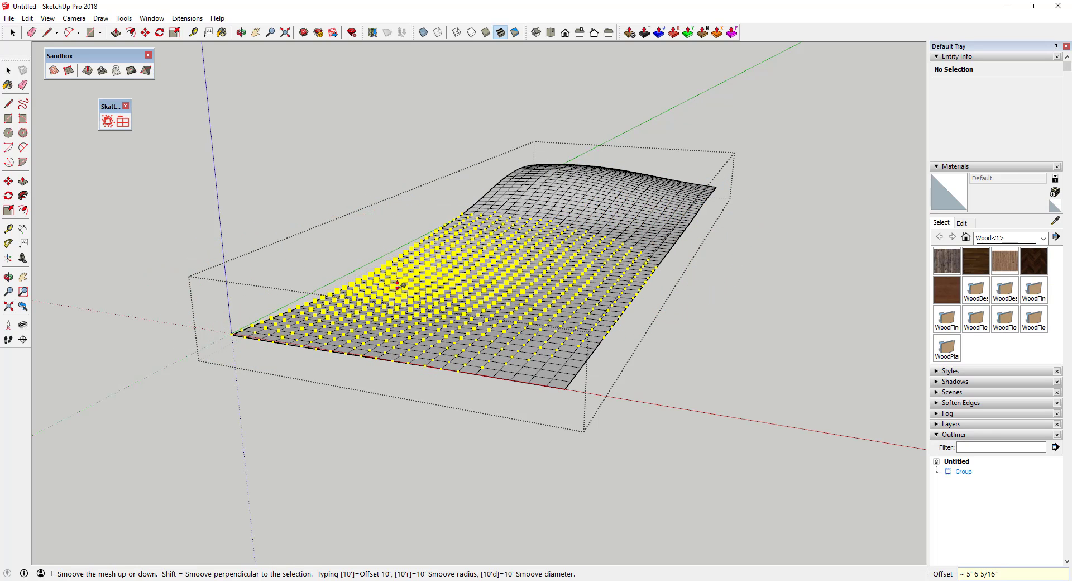
left_click(395, 292)
left_click(649, 266)
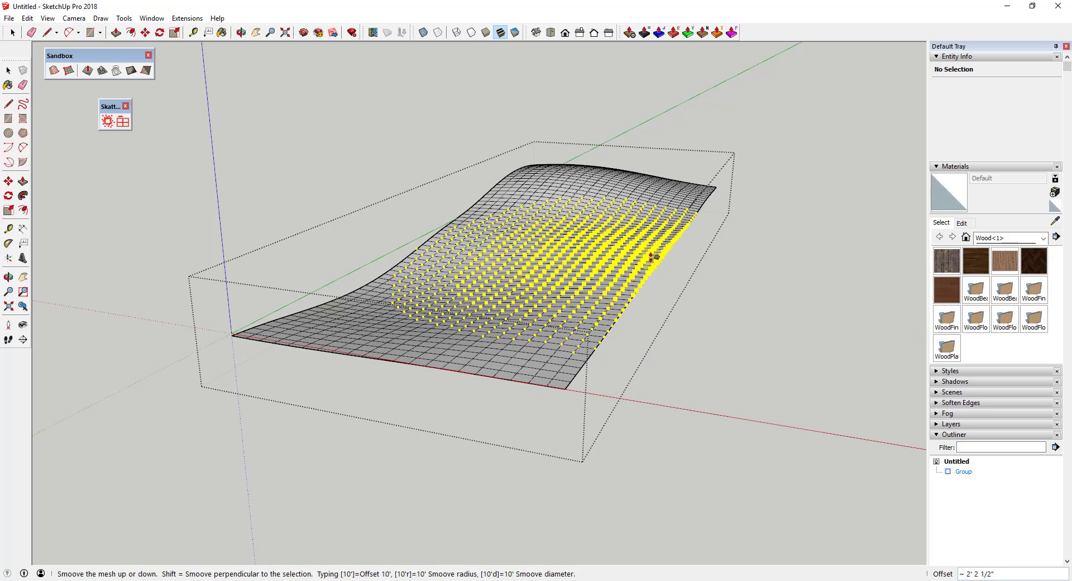
left_click(654, 243)
scroll(709, 212, "up", 3)
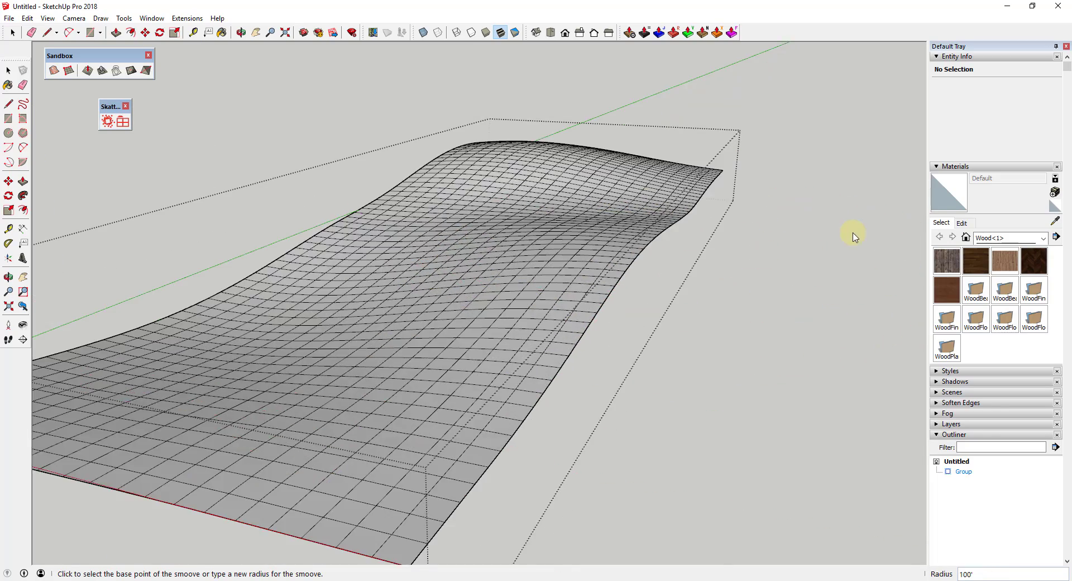
scroll(743, 251, "down", 5)
key("space")
left_click(715, 284)
Soften the terrain group's edges with coplanar softening enabled
middle_click_drag(687, 248, 656, 222)
scroll(648, 265, "up", 2)
left_click(652, 266)
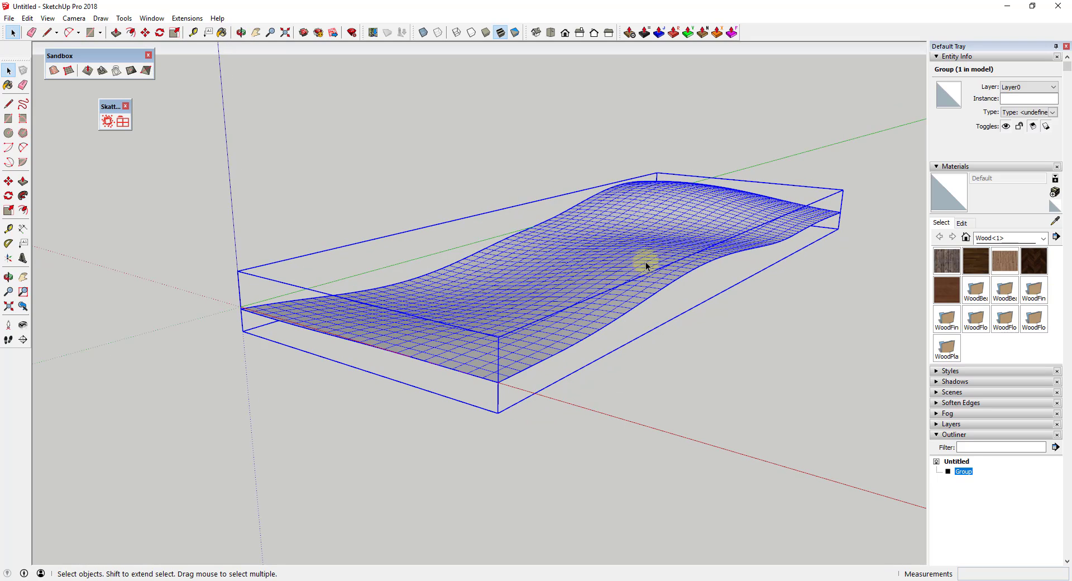
scroll(997, 341, "down", 3)
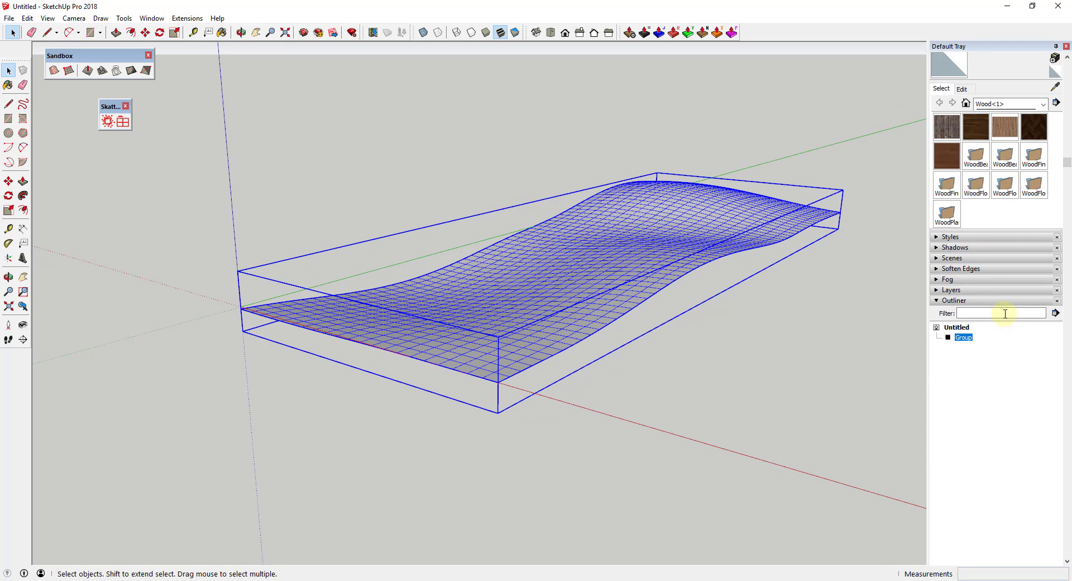
left_click(938, 269)
left_click(938, 330)
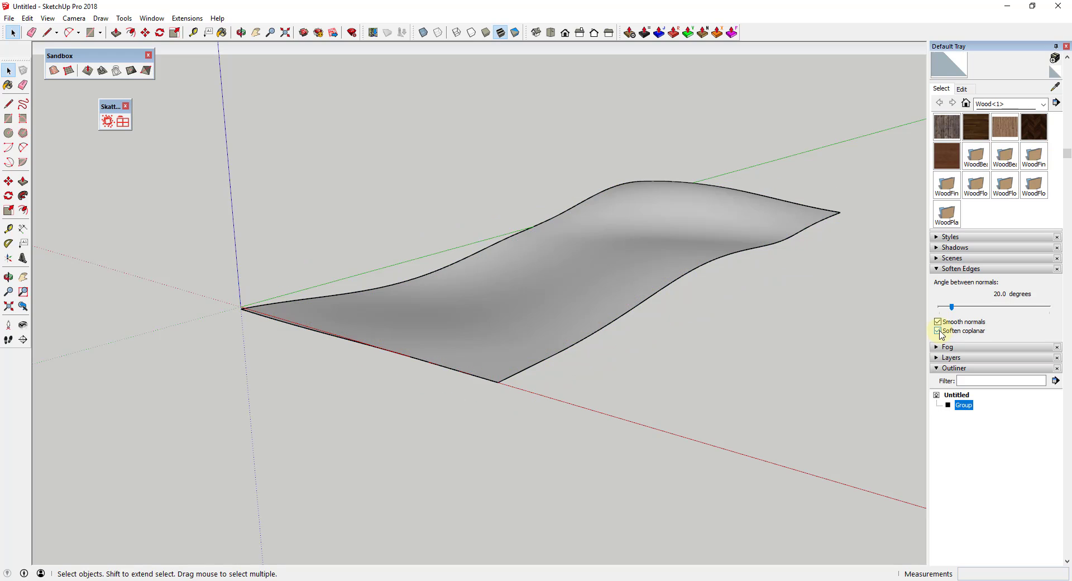
Paint the terrain group with a dark green vegetation material from the Landscaping, Fencing and Vegetation collection
middle_click_drag(804, 346, 579, 198)
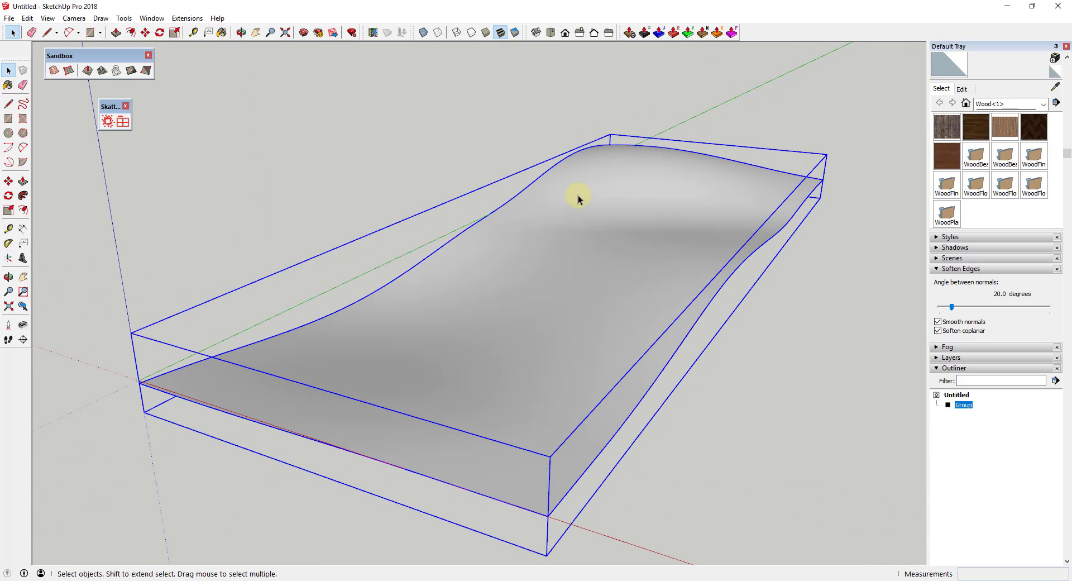
left_click(987, 104)
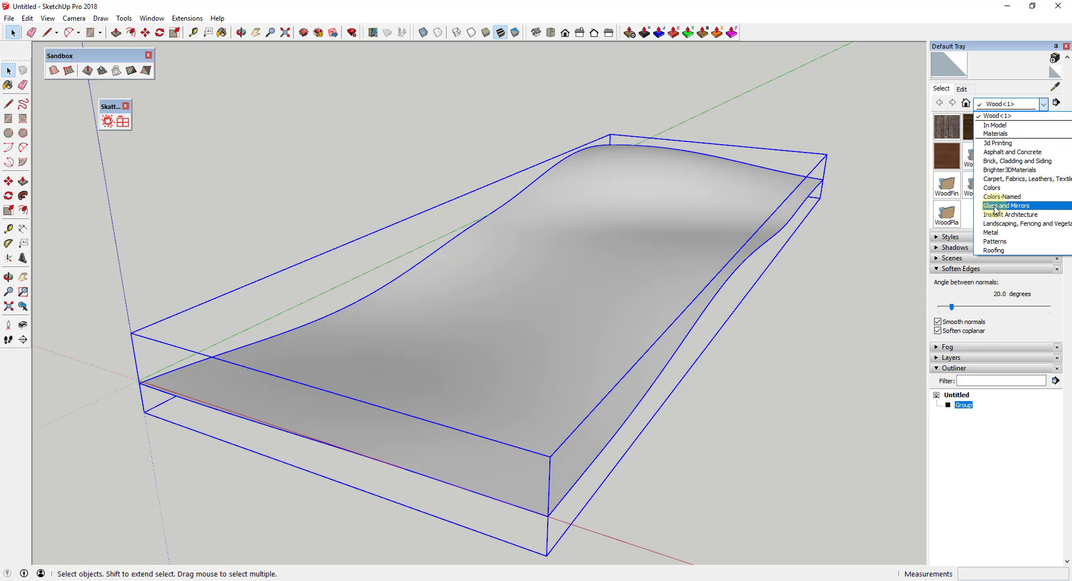
scroll(1003, 204, "down", 3)
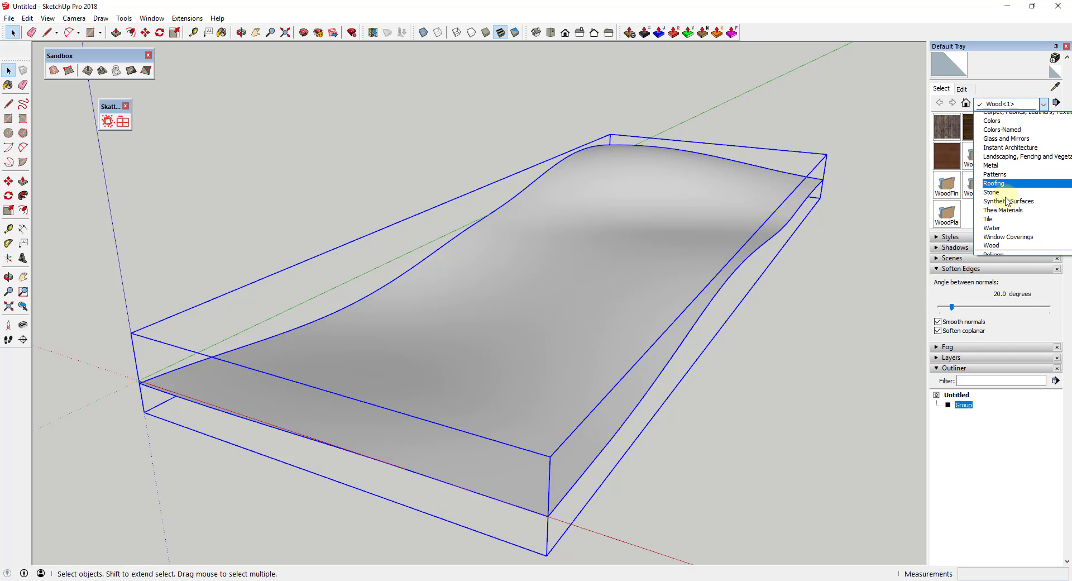
scroll(1008, 201, "down", 1)
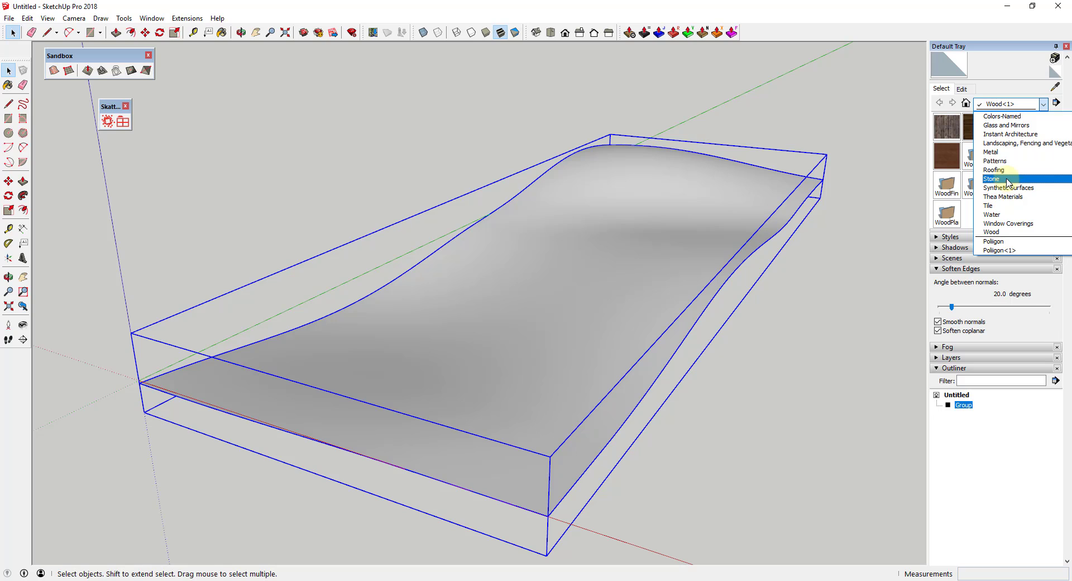
scroll(1027, 149, "up", 1)
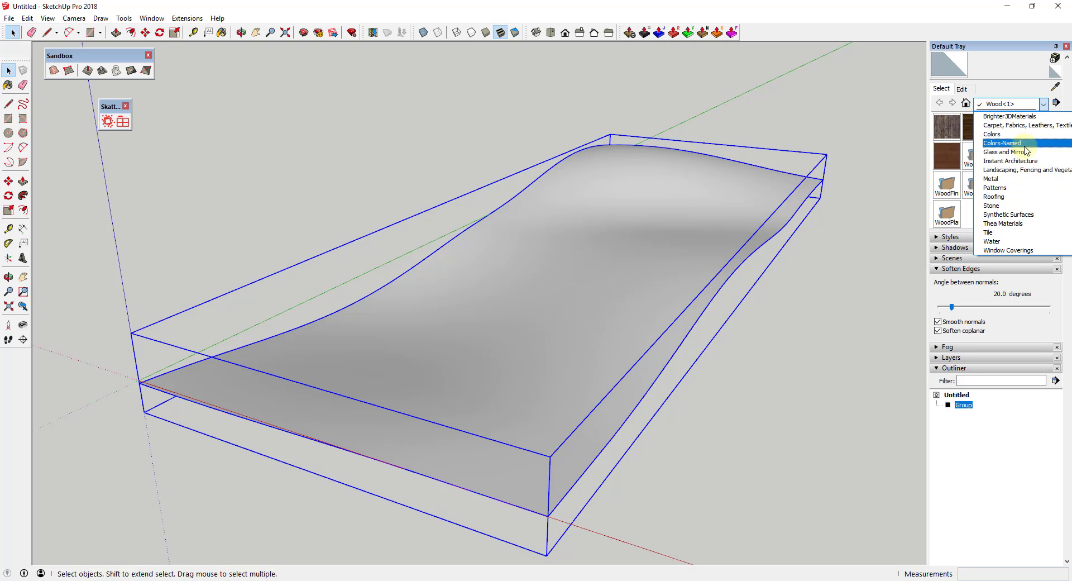
left_click(1022, 169)
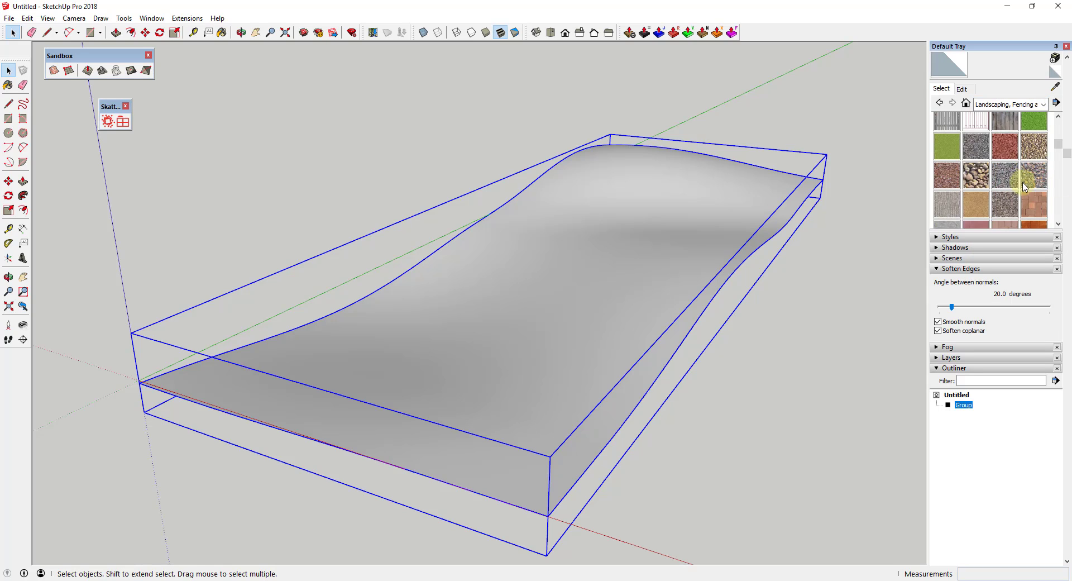
scroll(1025, 186, "down", 5)
scroll(984, 179, "down", 5)
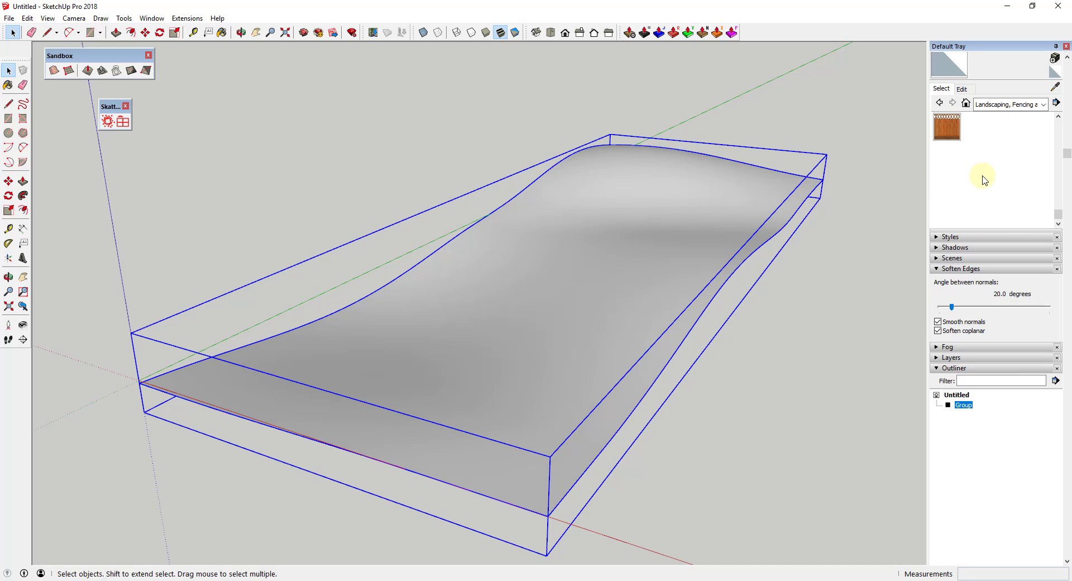
scroll(985, 180, "up", 2)
left_click(1012, 167)
left_click(598, 227)
key("space")
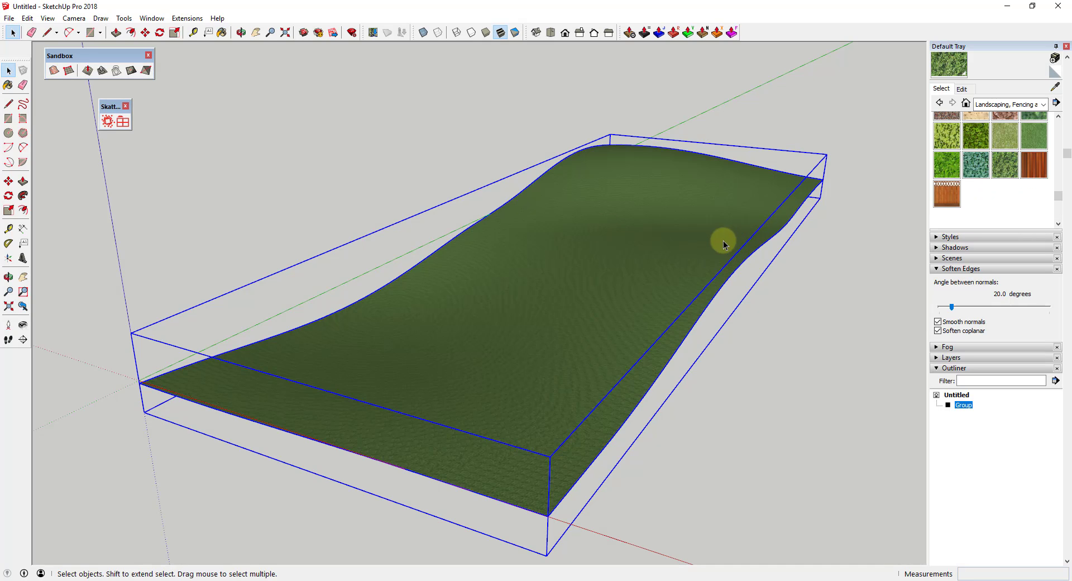
scroll(587, 365, "up", 8)
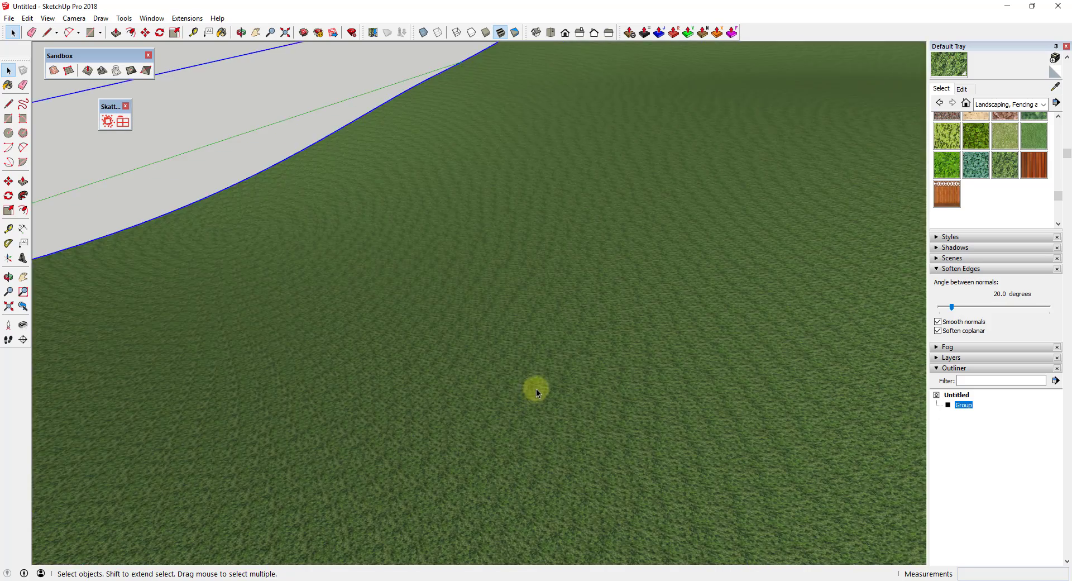
scroll(536, 388, "down", 6)
mouse_move(548, 369)
middle_mouse_down()
mouse_move(564, 307)
mouse_move(555, 359)
middle_mouse_up()
scroll(745, 274, "up", 4)
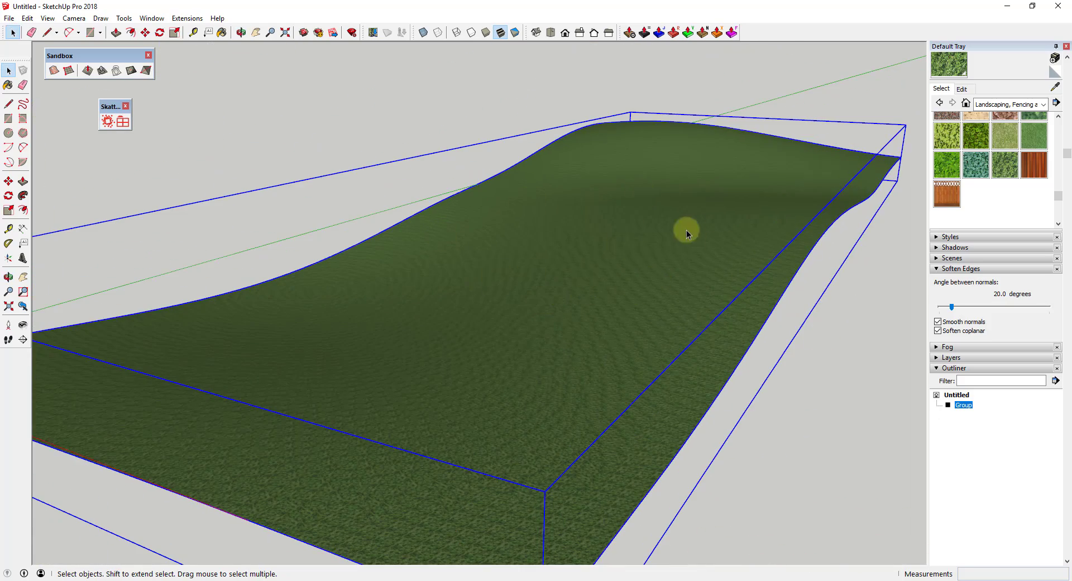
scroll(673, 228, "down", 5)
scroll(668, 246, "up", 2)
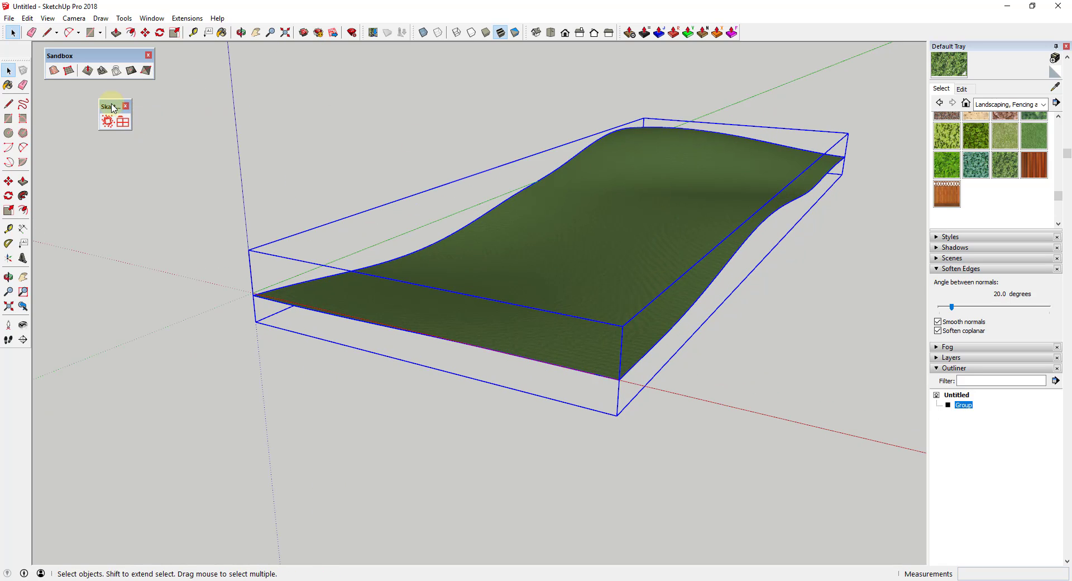
Place the Skatter toolbar beside the Sandbox toolbar and open the main Skatter dialog, positioned clear of the terrain
left_click_drag(111, 106, 182, 58)
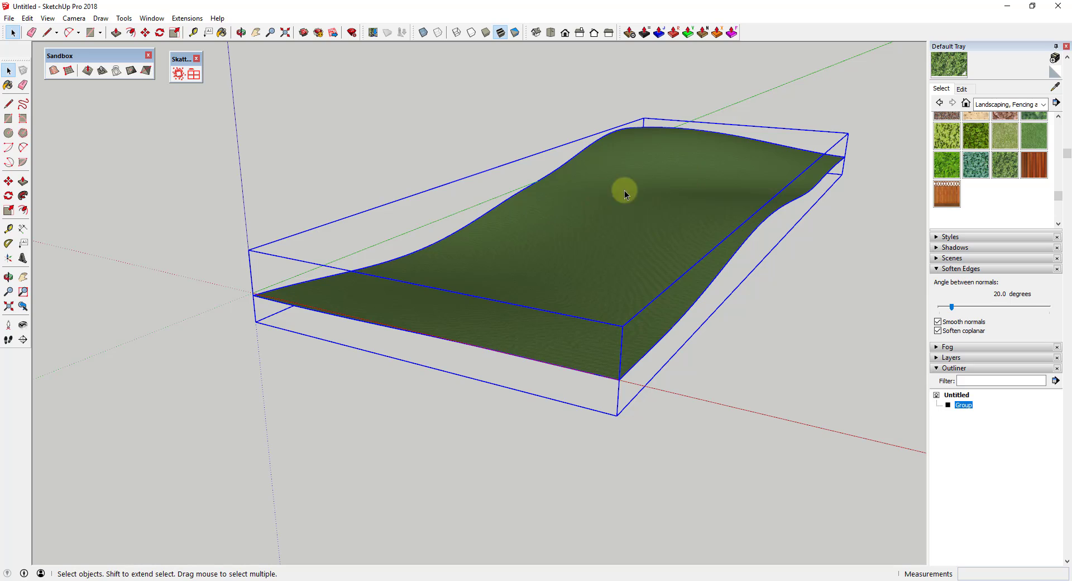
left_click_drag(182, 58, 189, 58)
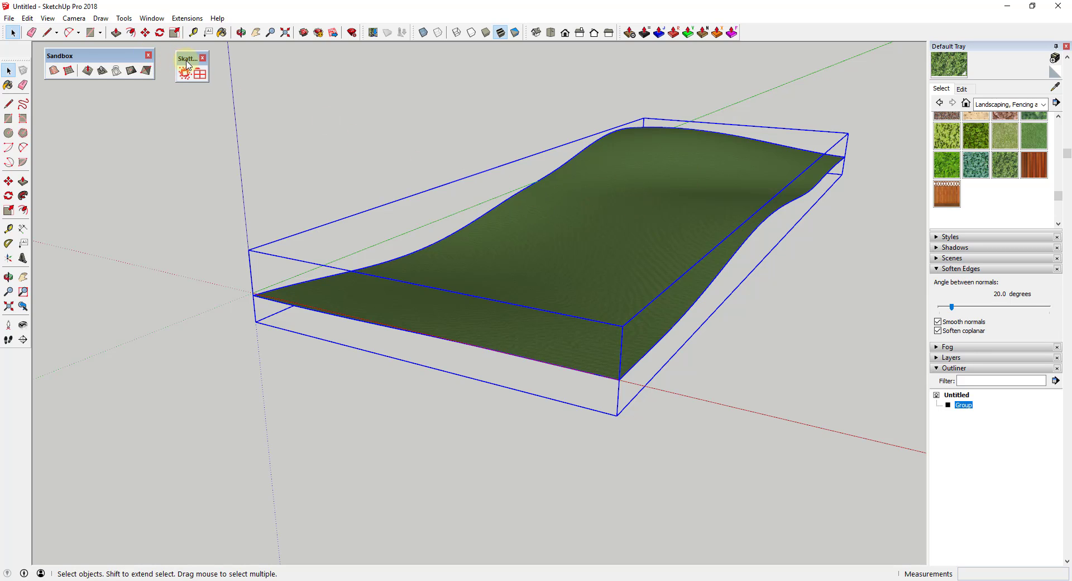
left_click(187, 75)
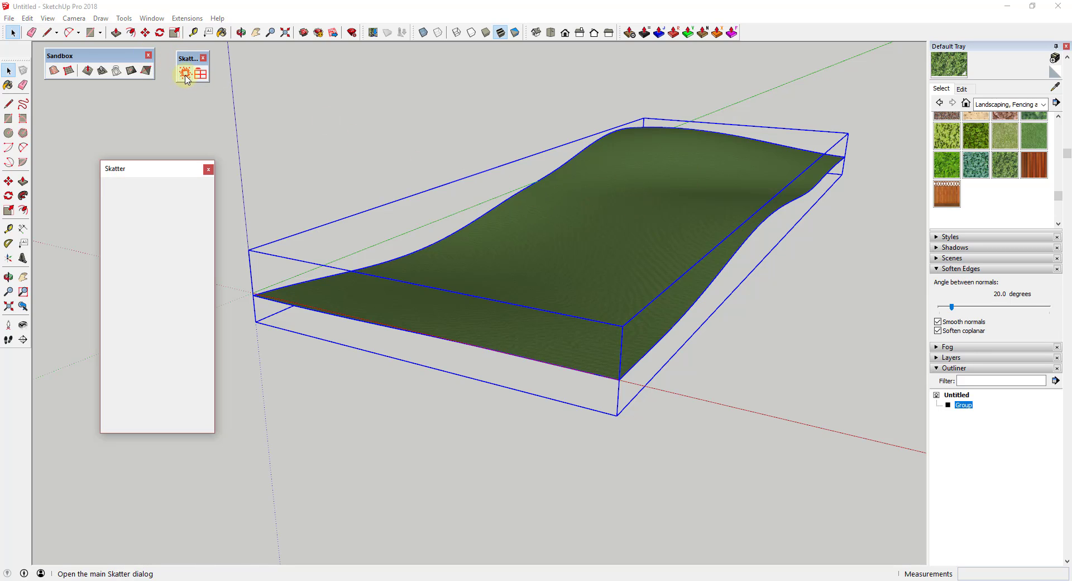
left_click_drag(146, 173, 98, 100)
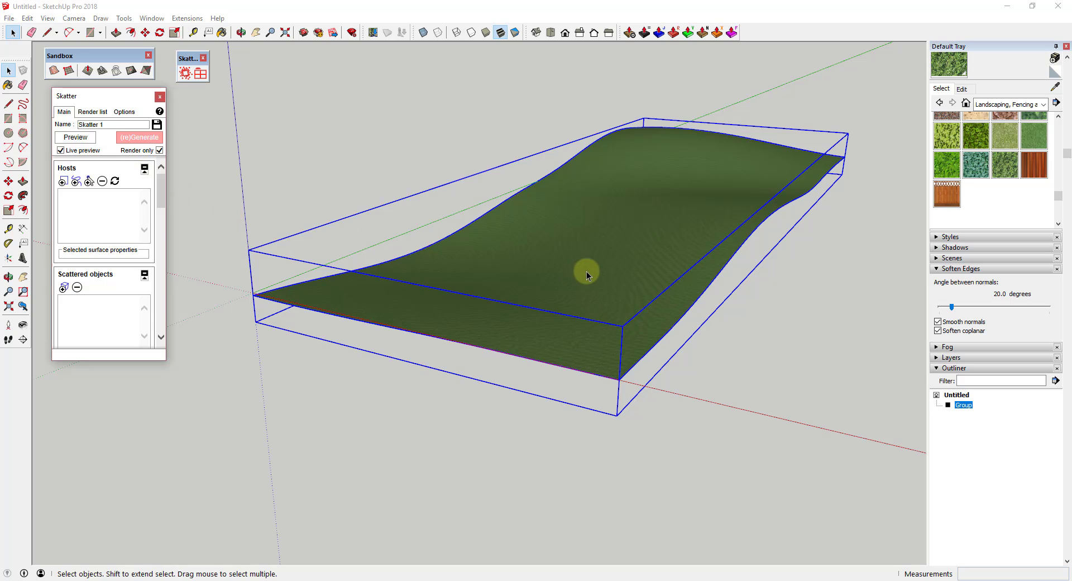
middle_click_drag(637, 262, 813, 193)
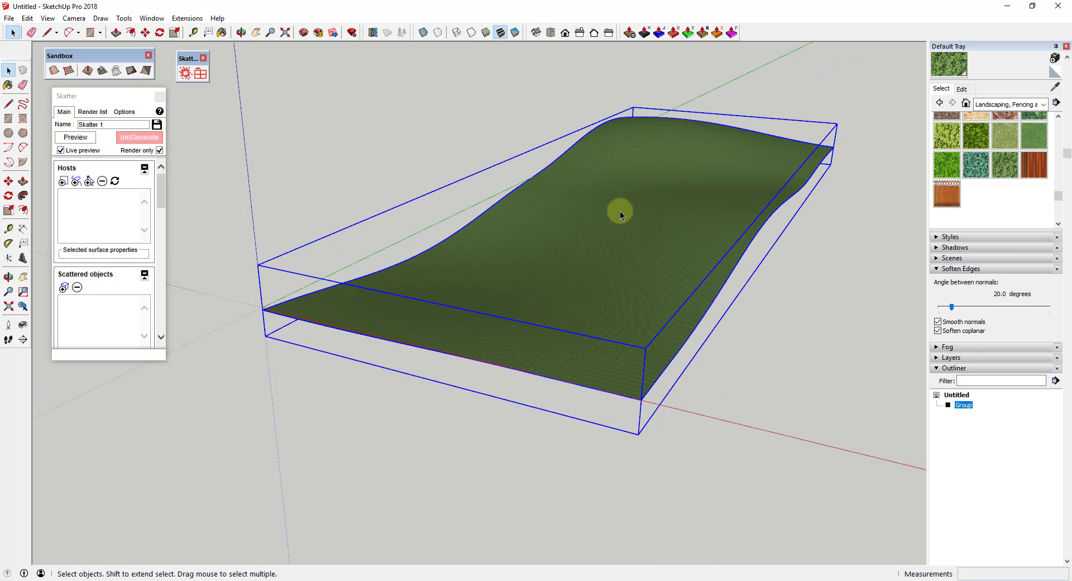
scroll(673, 238, "up", 1)
middle_click_drag(674, 238, 637, 235)
scroll(782, 159, "down", 4)
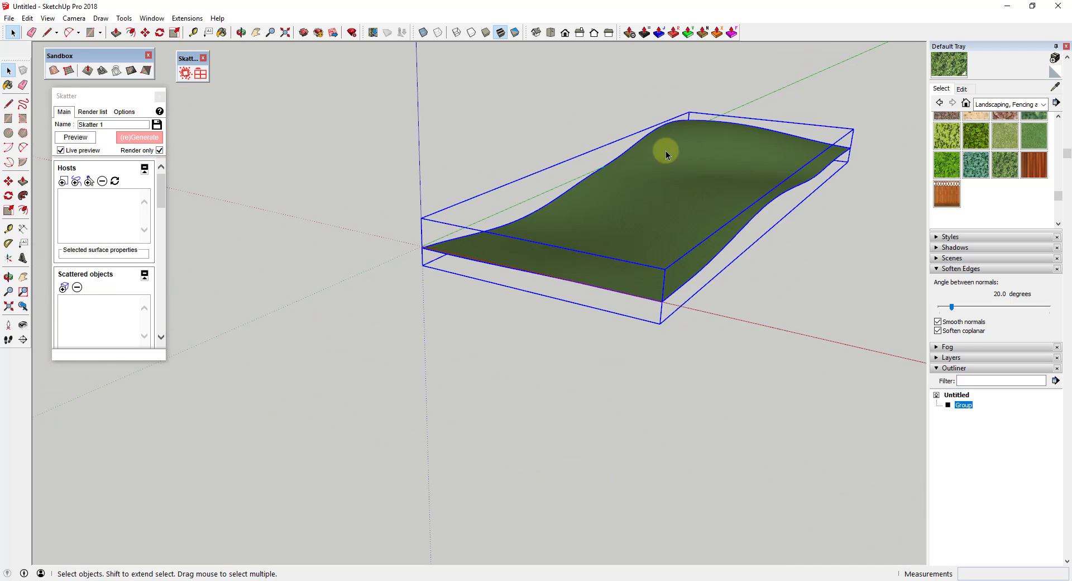
Add the terrain group as the host surface in the Skatter dialog
scroll(631, 142, "up", 2)
scroll(752, 138, "up", 2)
scroll(826, 162, "down", 2)
scroll(782, 165, "up", 1)
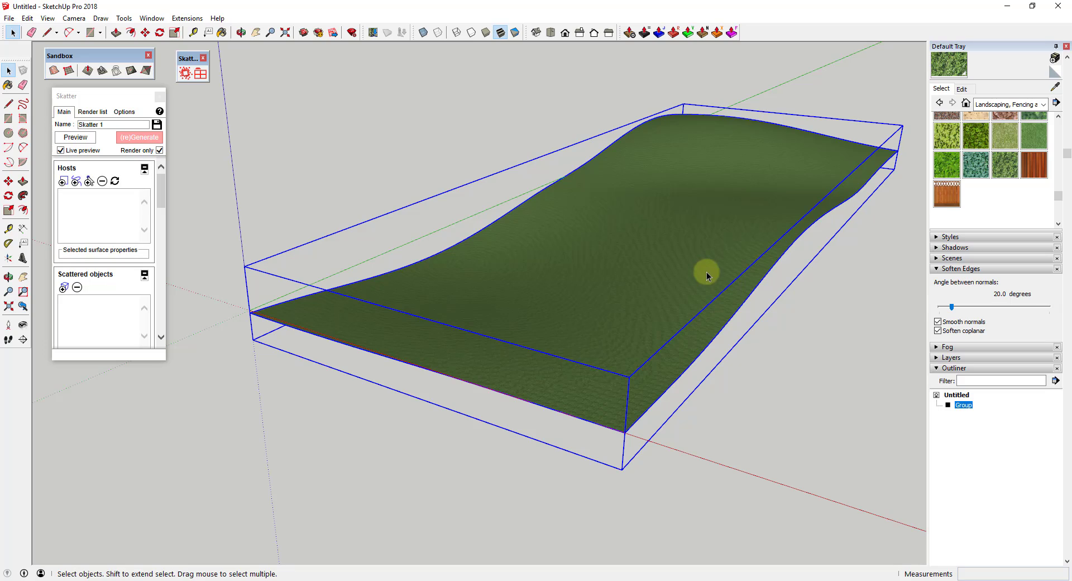
left_click(63, 183)
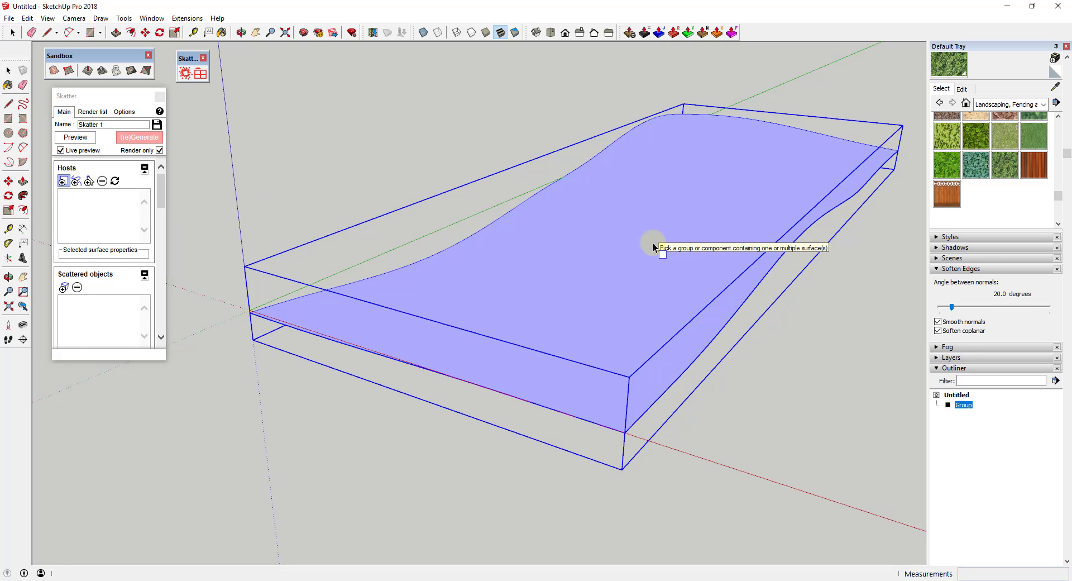
left_click(654, 244)
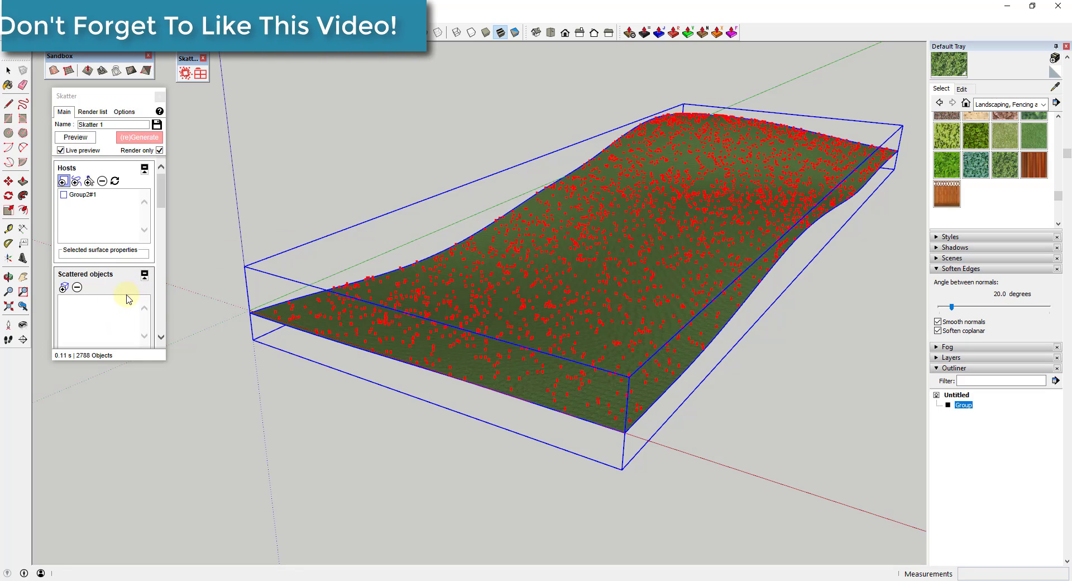
middle_click_drag(689, 241, 765, 245)
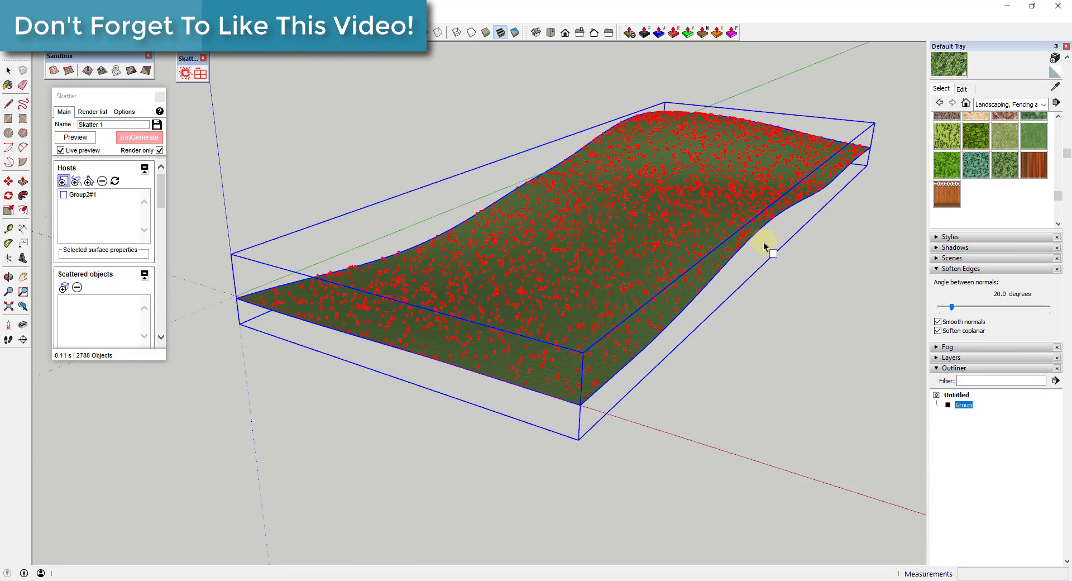
scroll(764, 245, "up", 1)
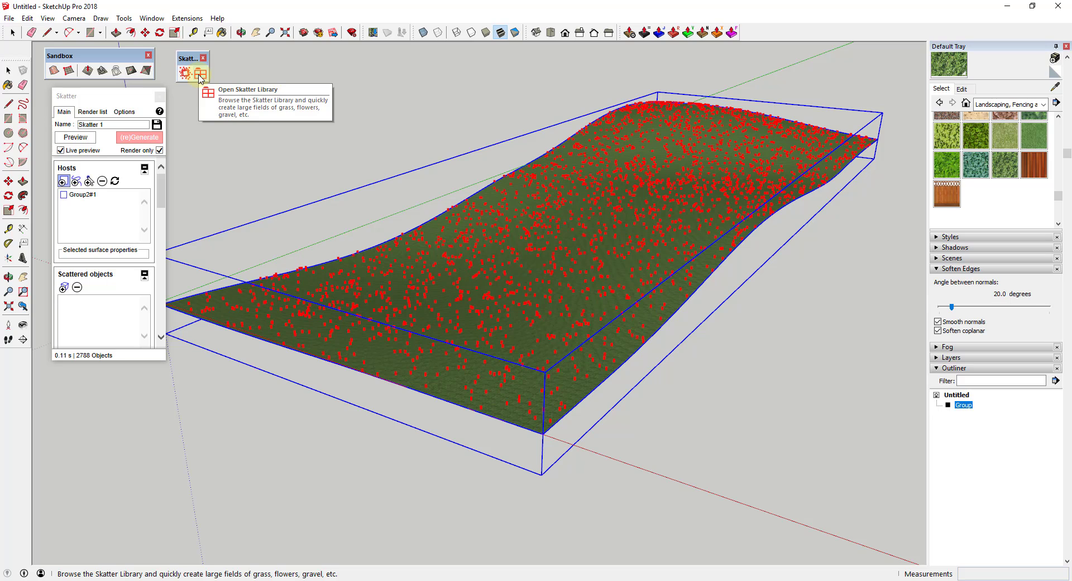
Load the Rocks 01 (rough) preset from the Skatter Library with Render only enabled and assign the terrain group as its host
left_click(200, 74)
scroll(453, 279, "down", 1)
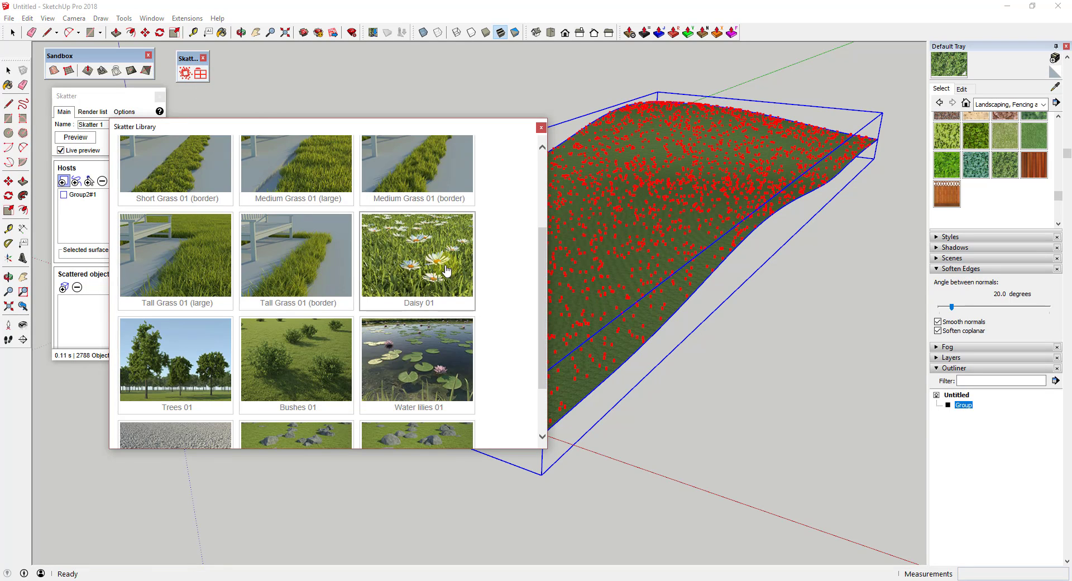
scroll(463, 271, "down", 1)
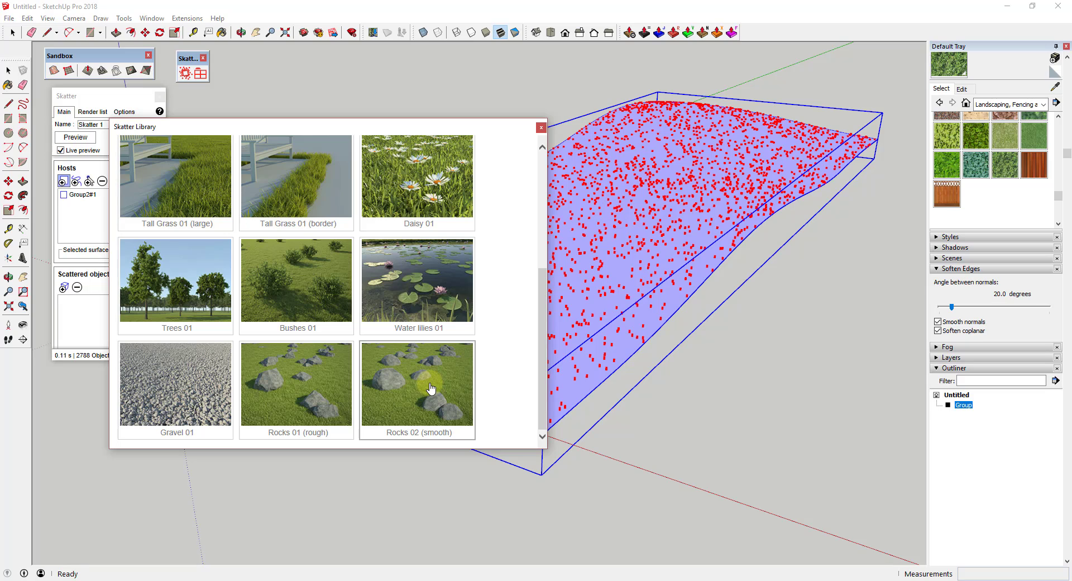
left_click(296, 379)
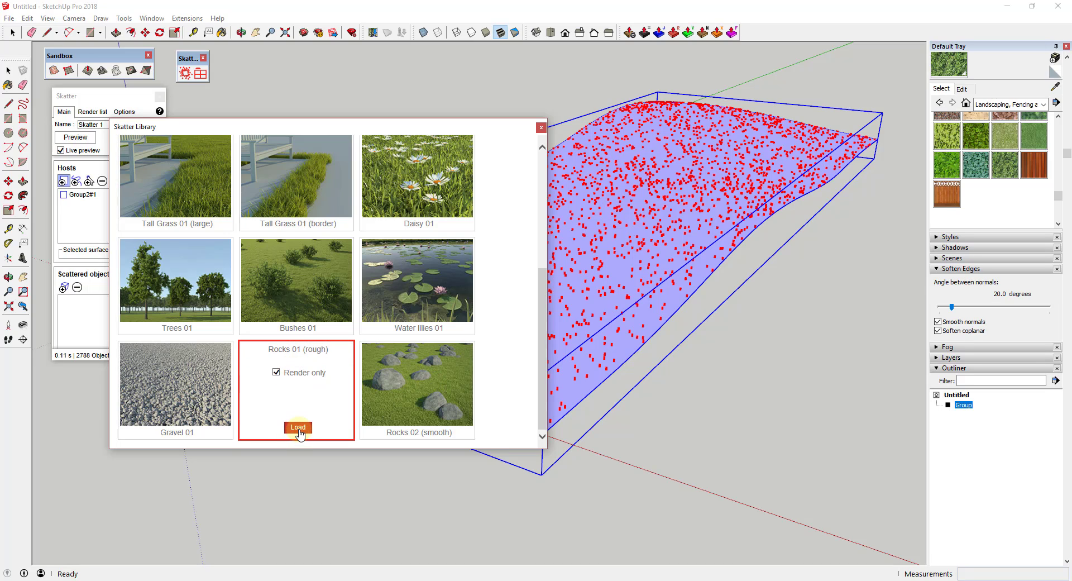
left_click(301, 427)
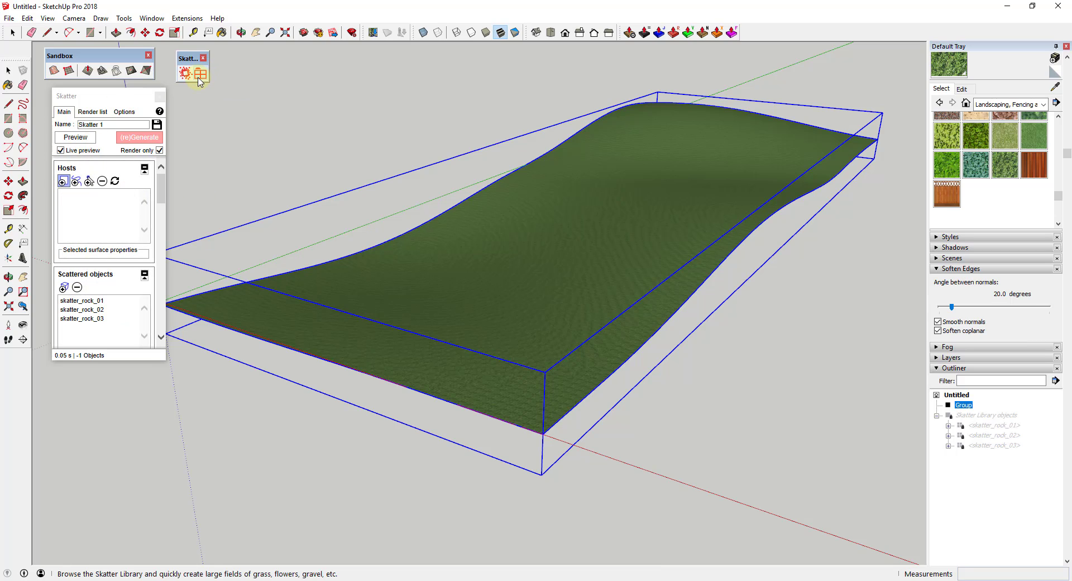
left_click(63, 182)
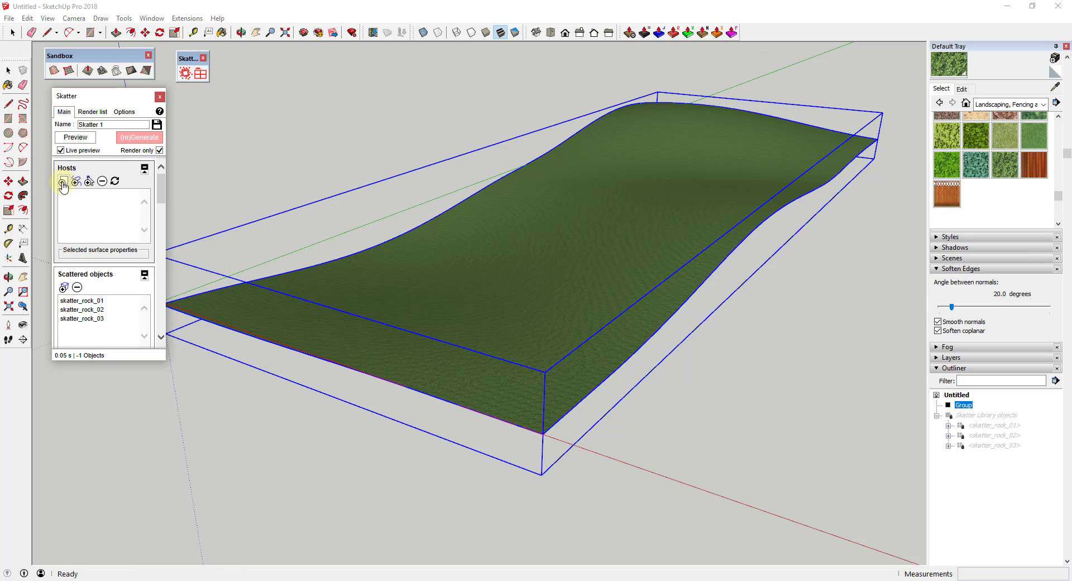
left_click(608, 245)
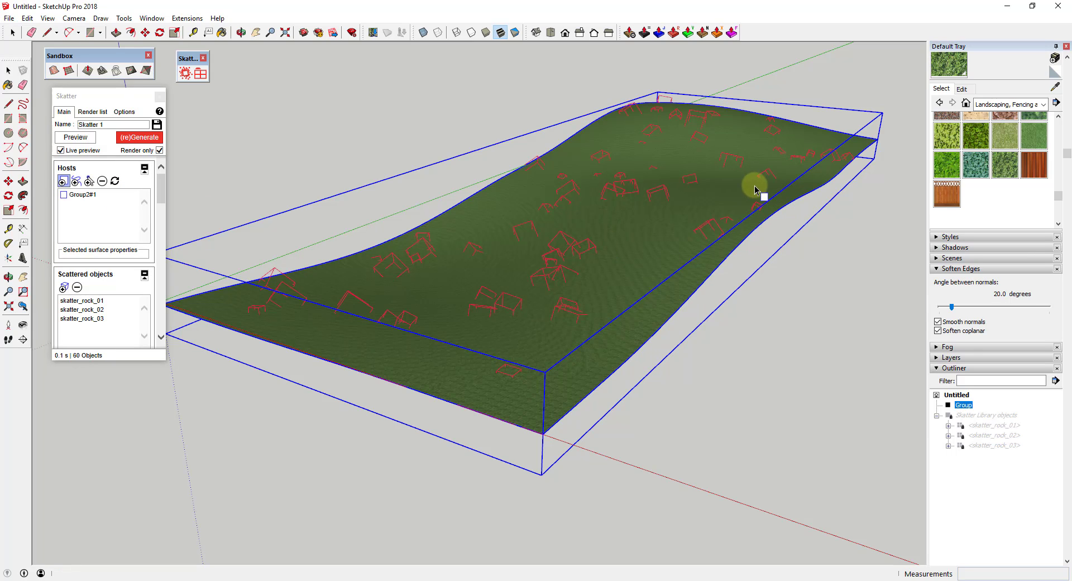
Examine the preview boxes of the scattered rocks across the terrain from several angles and distances
scroll(609, 249, "up", 2)
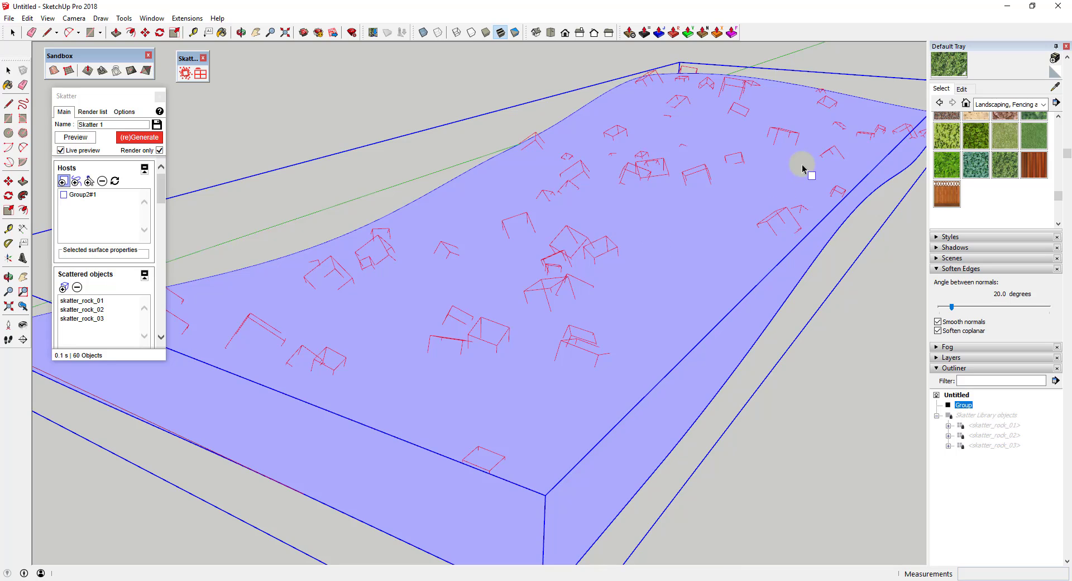
scroll(787, 170, "up", 2)
scroll(709, 207, "down", 2)
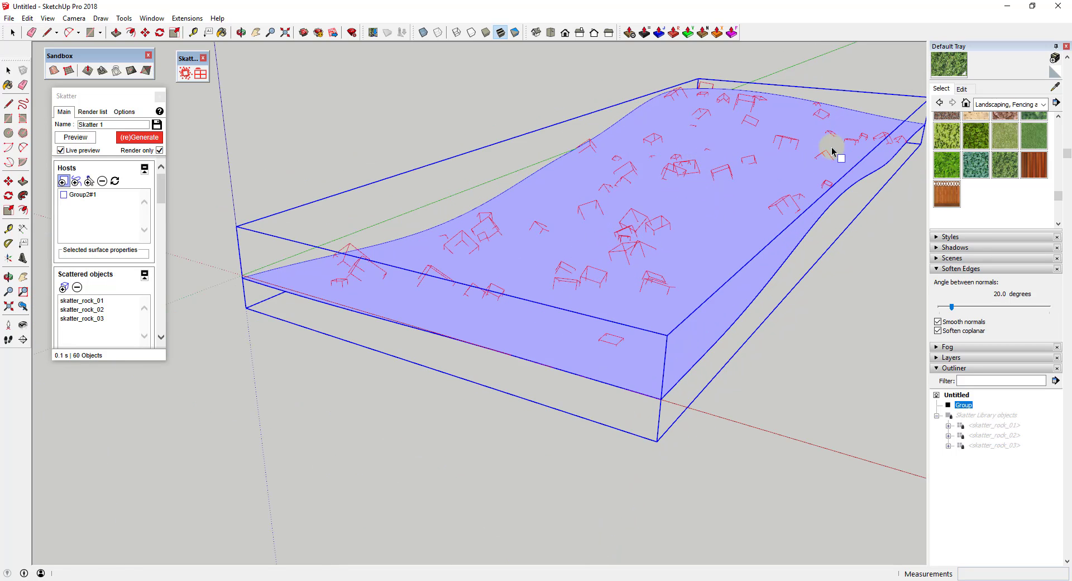
middle_click_drag(830, 148, 815, 144)
scroll(694, 201, "up", 2)
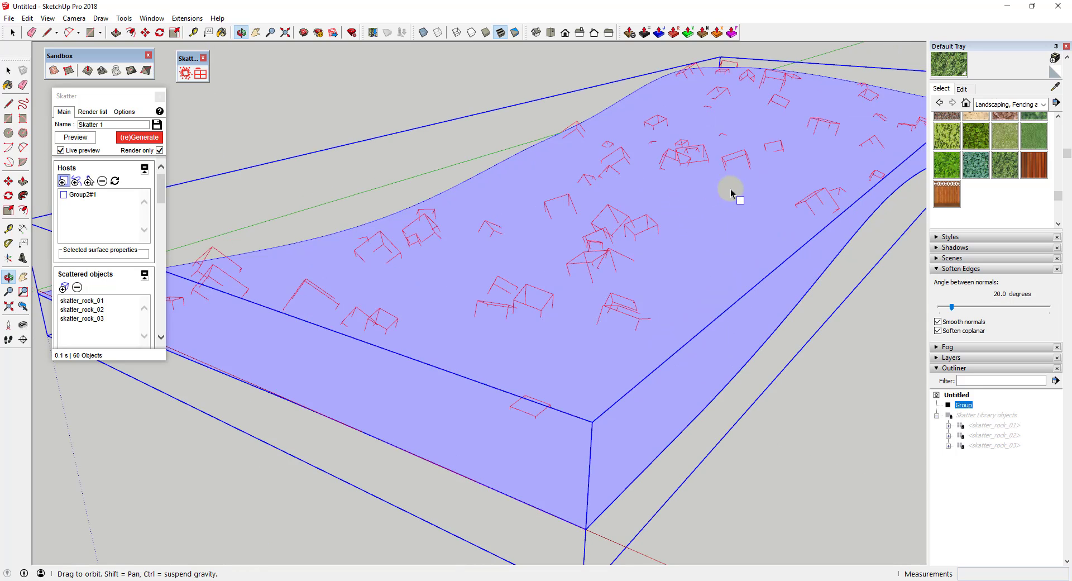
scroll(726, 187, "up", 2)
middle_click_drag(717, 183, 729, 183)
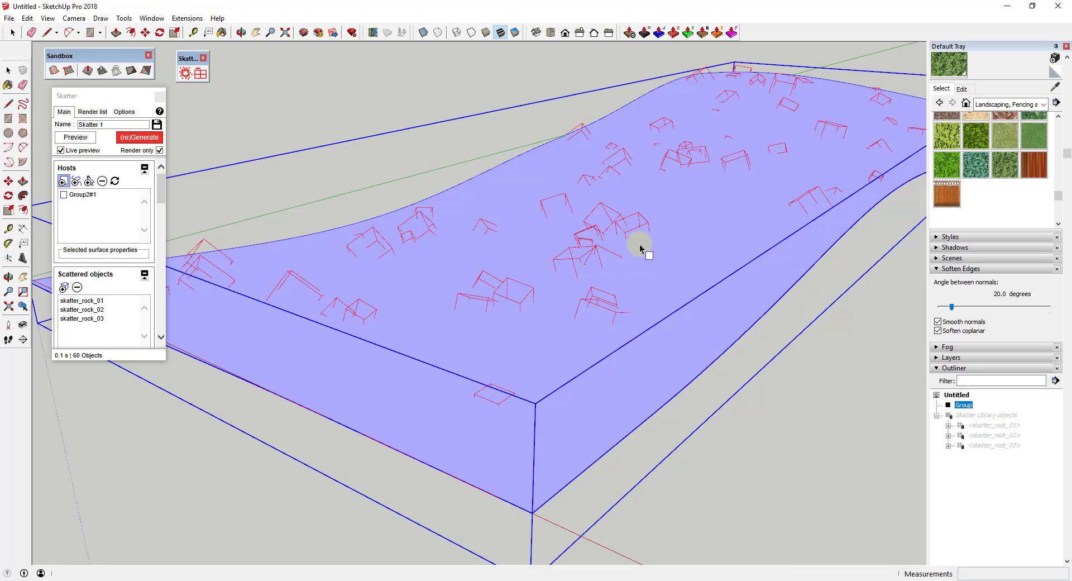
middle_click_drag(661, 245, 674, 189)
mouse_move(749, 219)
middle_mouse_down()
mouse_move(735, 217)
mouse_move(744, 222)
middle_mouse_up()
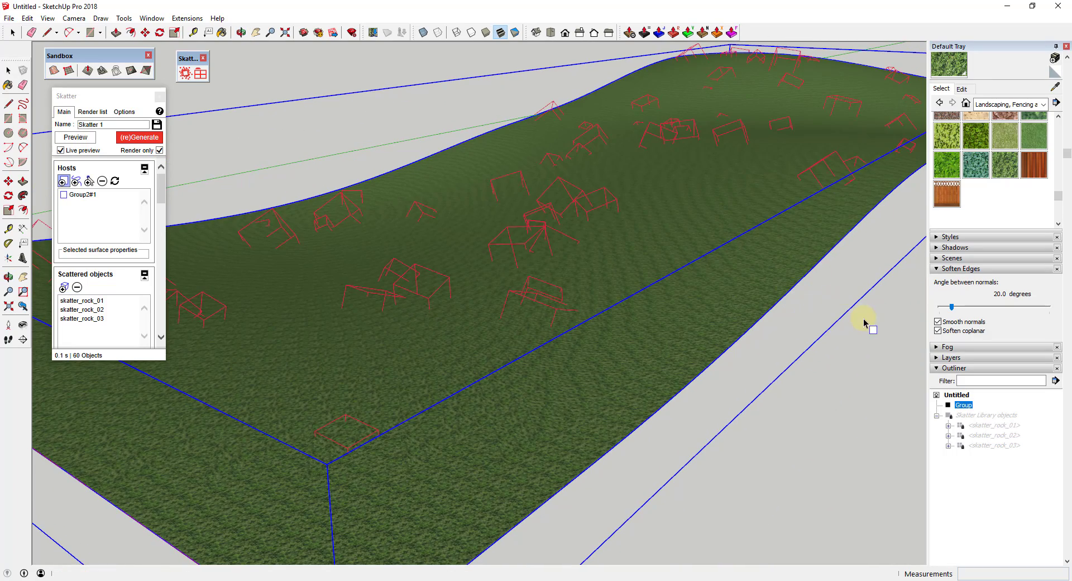
left_click(629, 296)
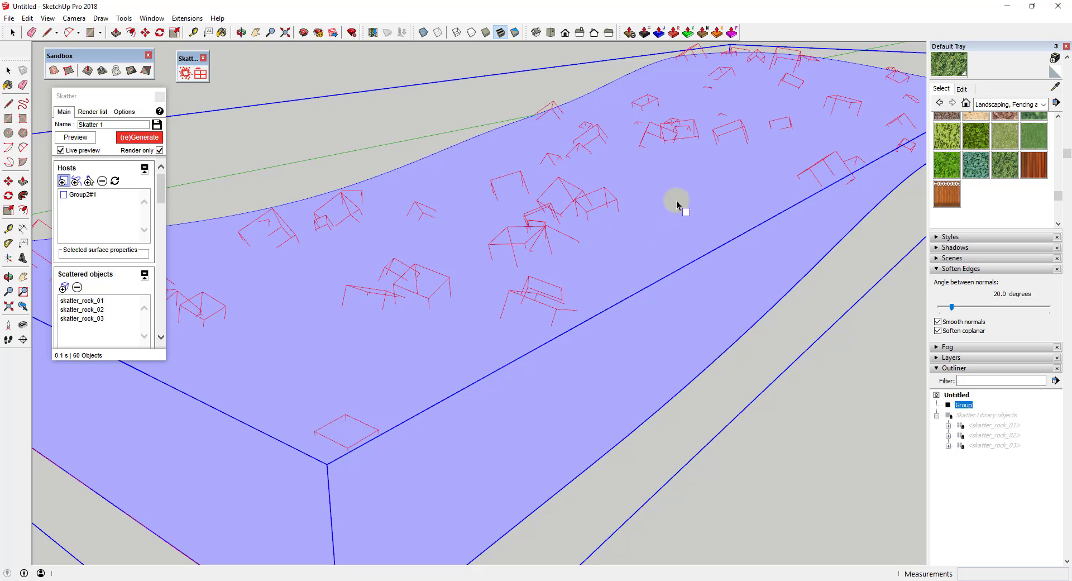
left_click(775, 41)
left_click(762, 77)
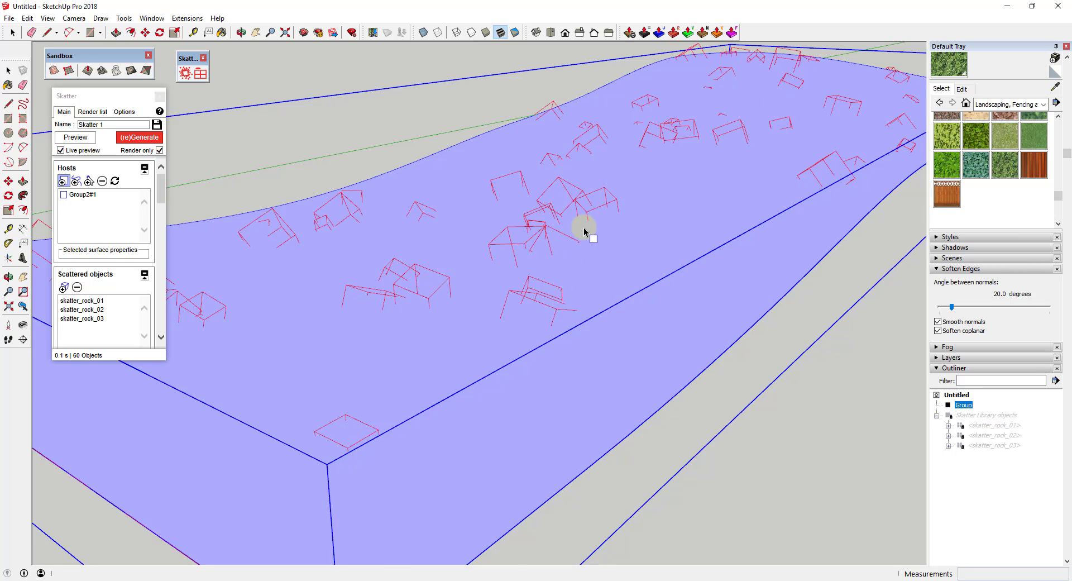
scroll(558, 257, "down", 2)
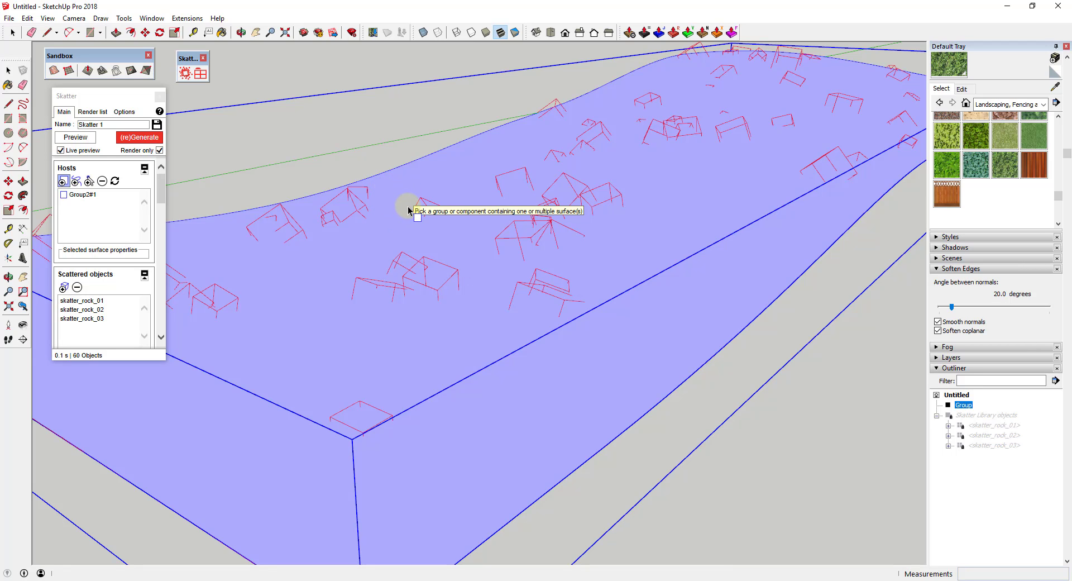
Show the Enscape toolbar, place it beside the Skatter toolbar, and start the Enscape live render
left_click(752, 56)
right_click(760, 32)
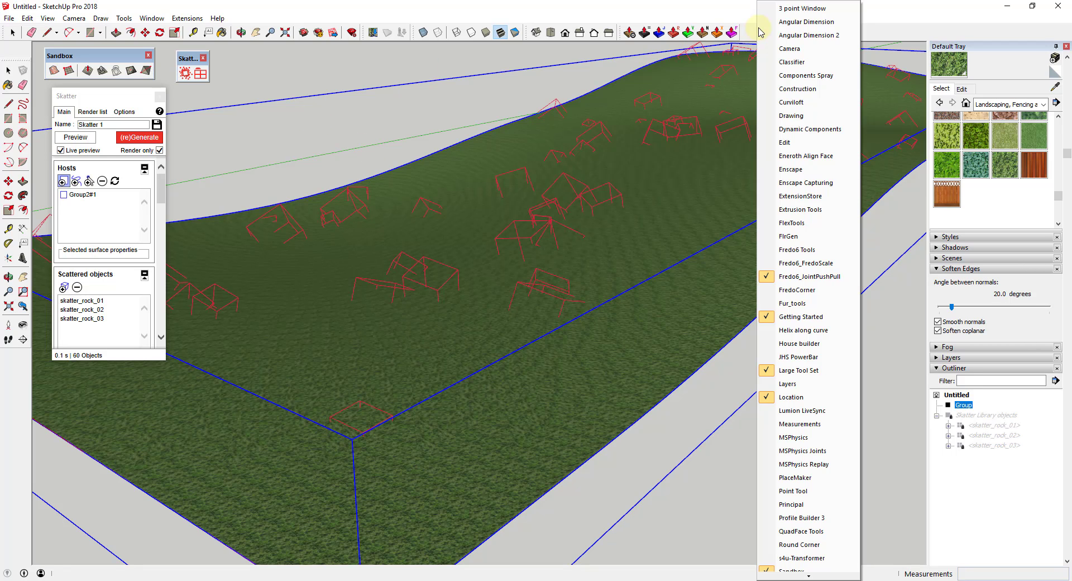
left_click(802, 167)
left_click(538, 150)
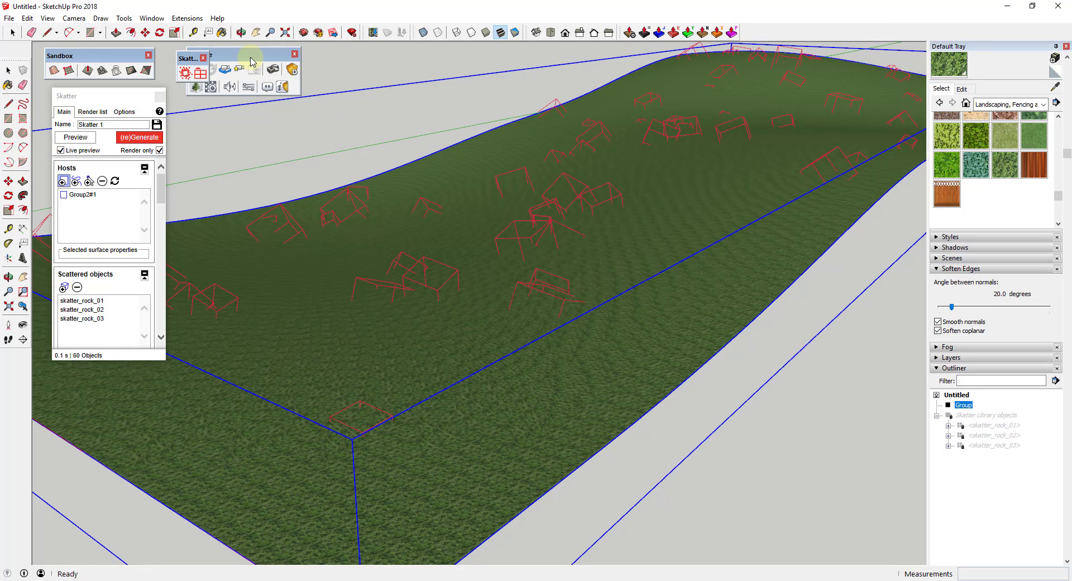
left_click_drag(248, 54, 289, 54)
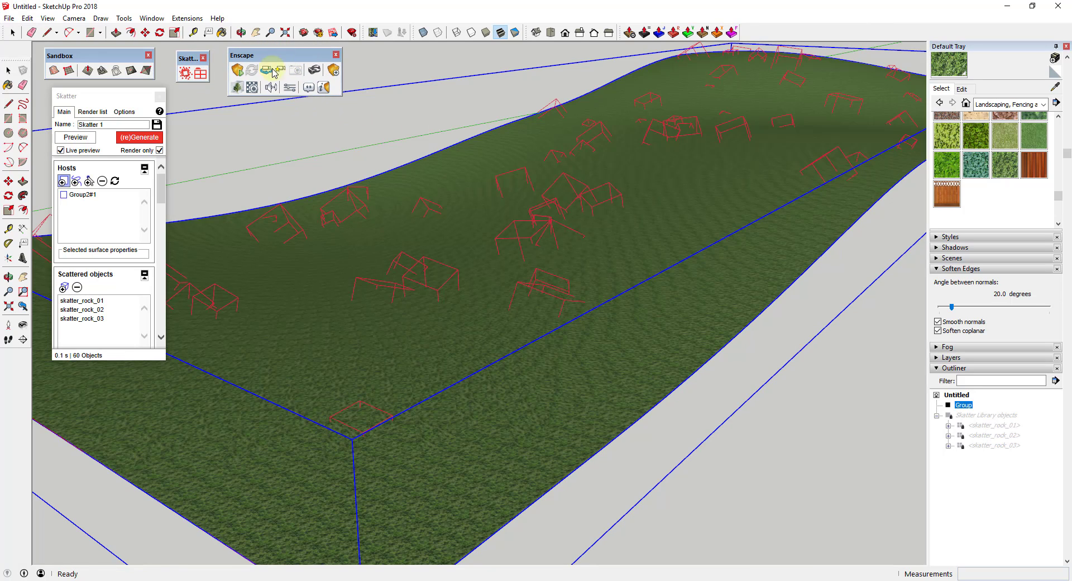
left_click(240, 75)
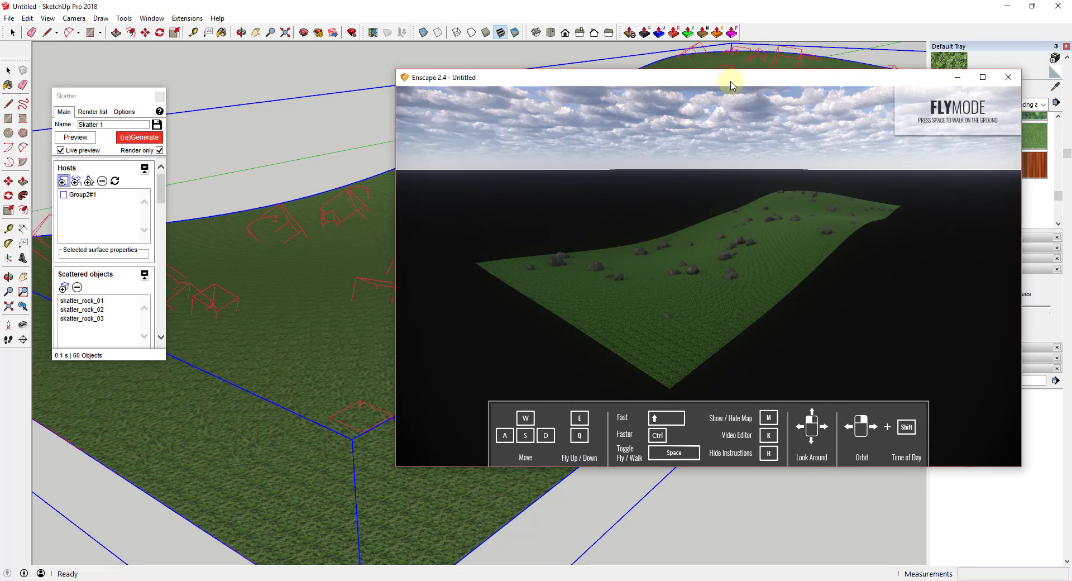
Fly over the terrain in the Enscape render, set alongside the model, and compare the rendered rocks with the preview boxes
key("w")
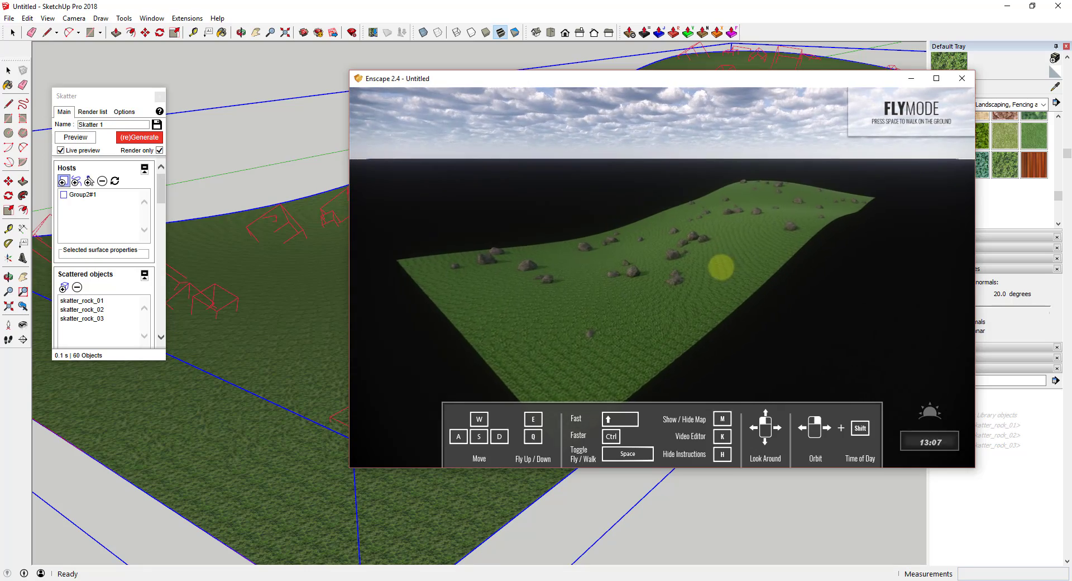
key("w")
right_click_drag(738, 247, 743, 247)
left_click_drag(742, 247, 684, 155)
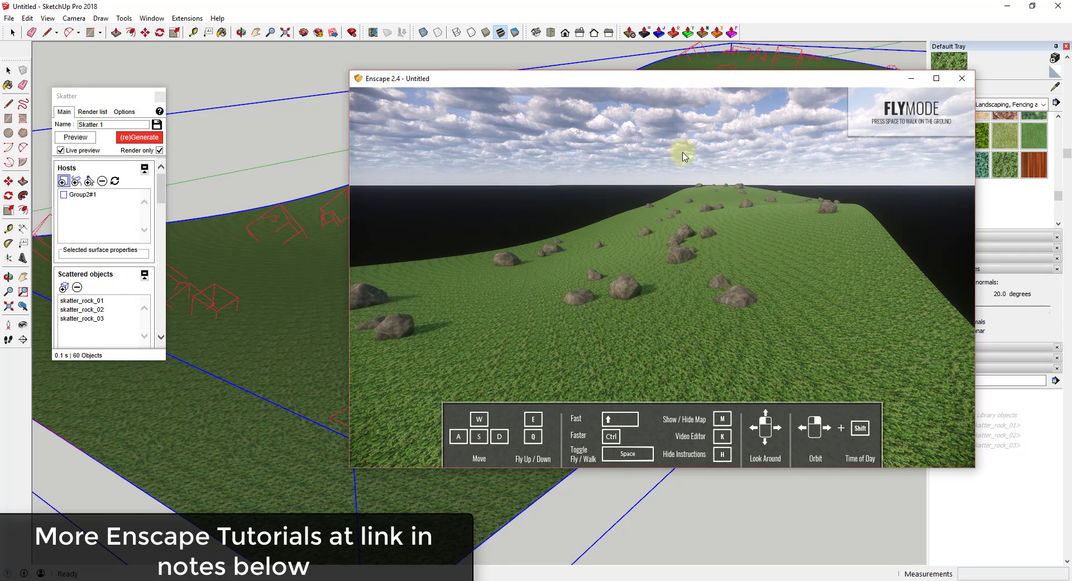
left_click_drag(684, 79, 864, 78)
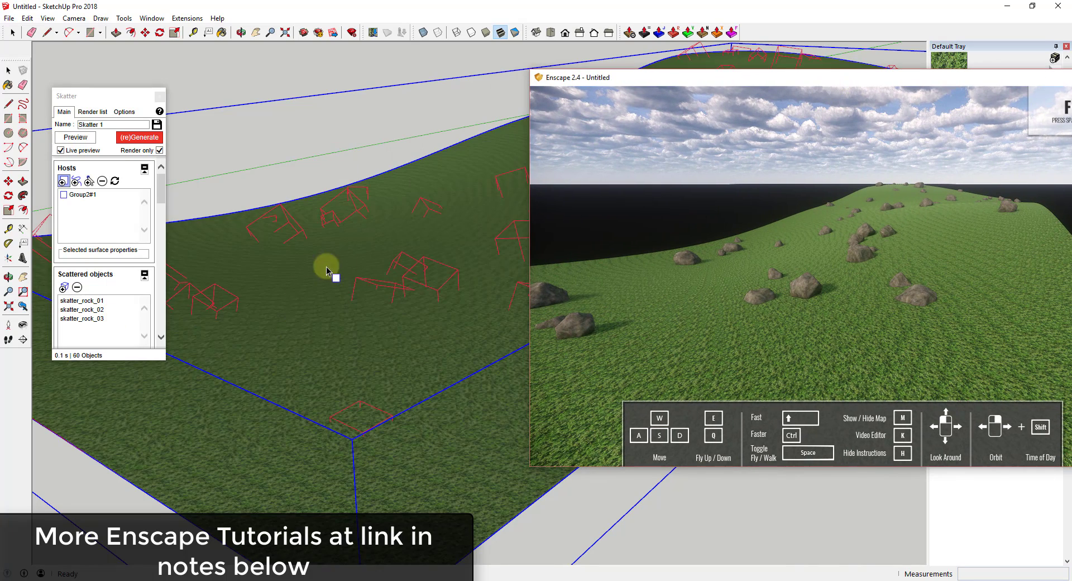
left_click(419, 260)
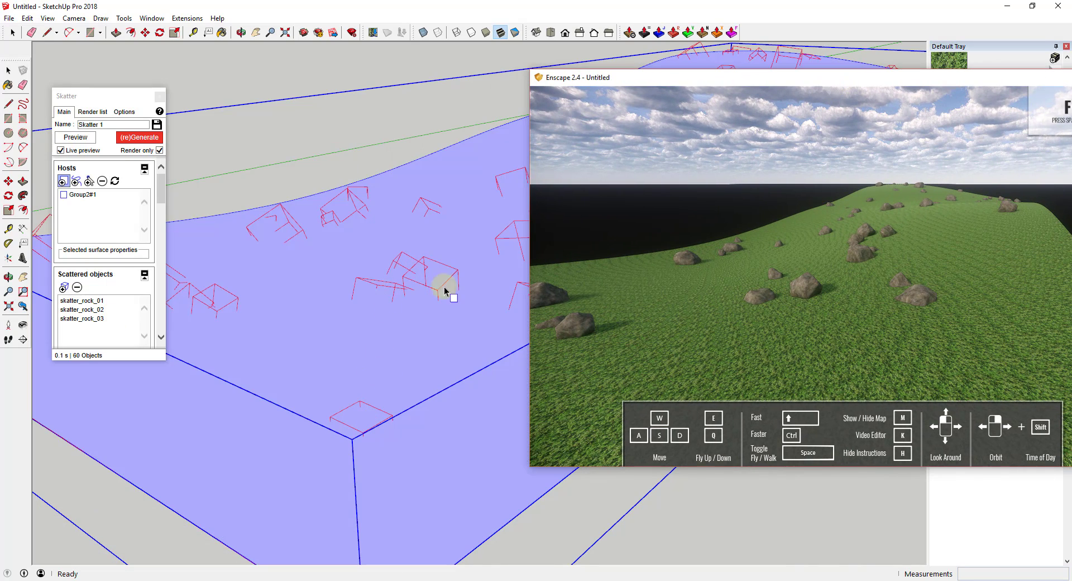
key("w")
left_click_drag(924, 299, 930, 302)
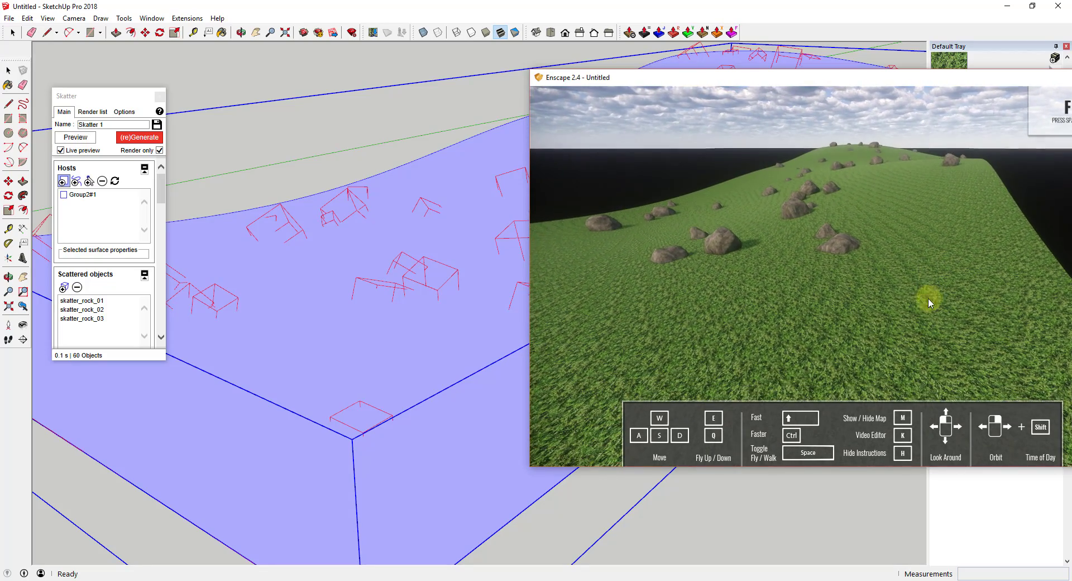
Shrink the Enscape window and move it clear of the foreground terrain, and bring the Skatter distribution settings into view
left_click_drag(690, 80, 718, 65)
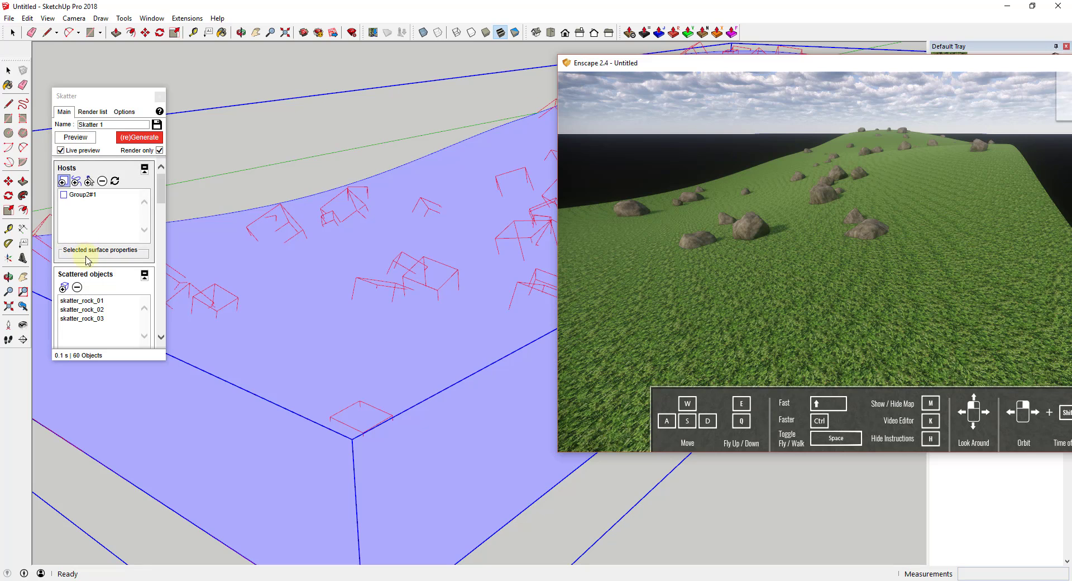
scroll(111, 246, "down", 2)
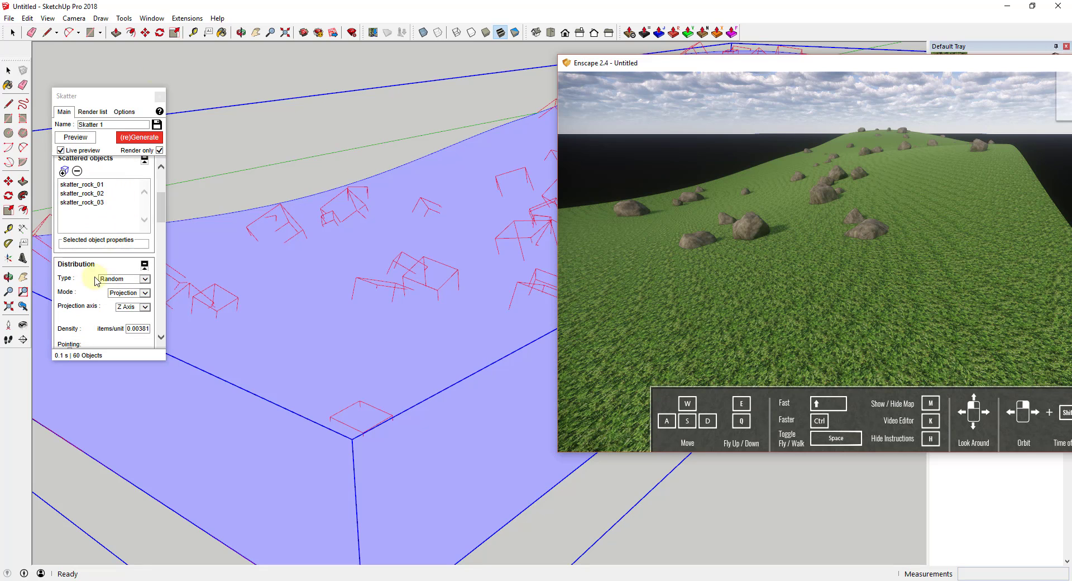
scroll(114, 240, "down", 2)
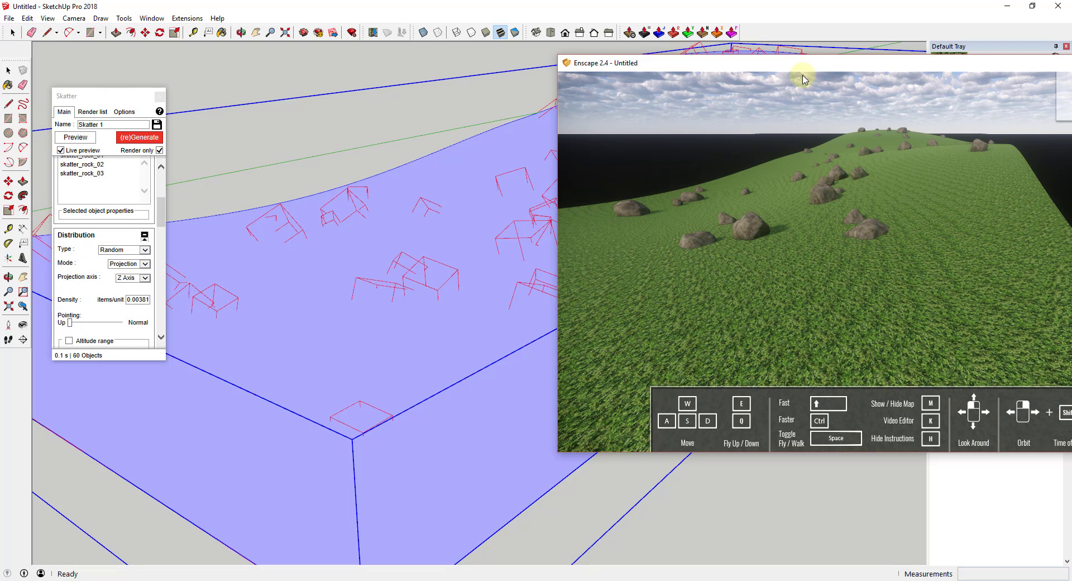
left_click_drag(818, 65, 701, 22)
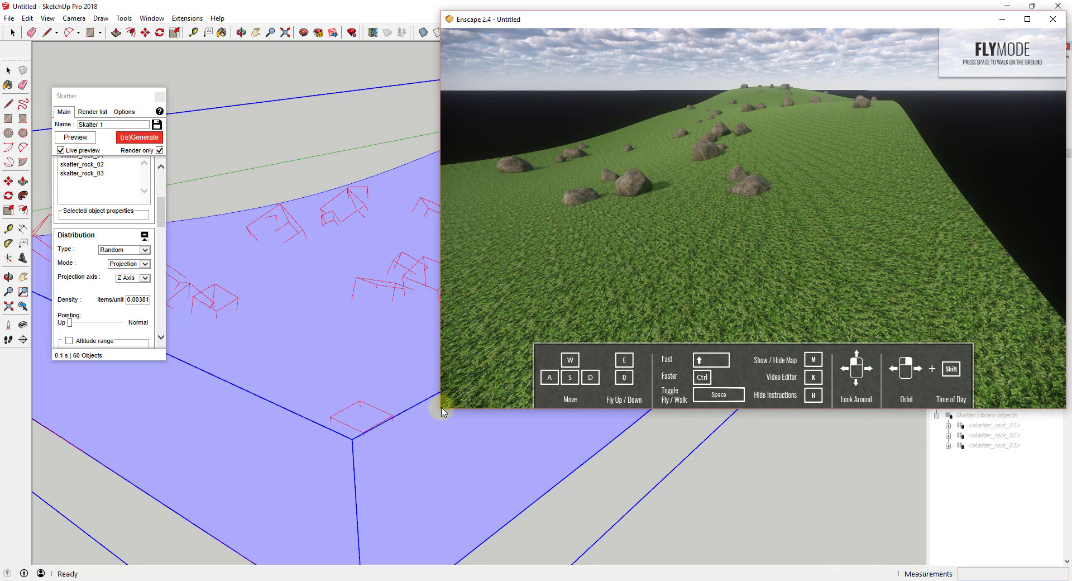
mouse_move(439, 409)
left_mouse_down()
mouse_move(596, 273)
mouse_move(756, 215)
left_mouse_up()
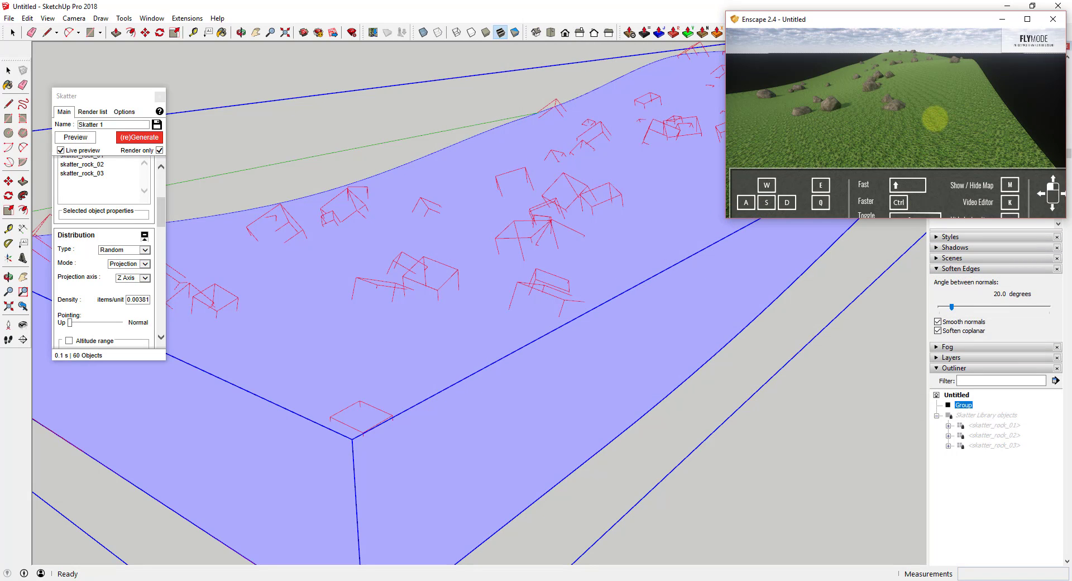
left_click_drag(935, 119, 935, 118)
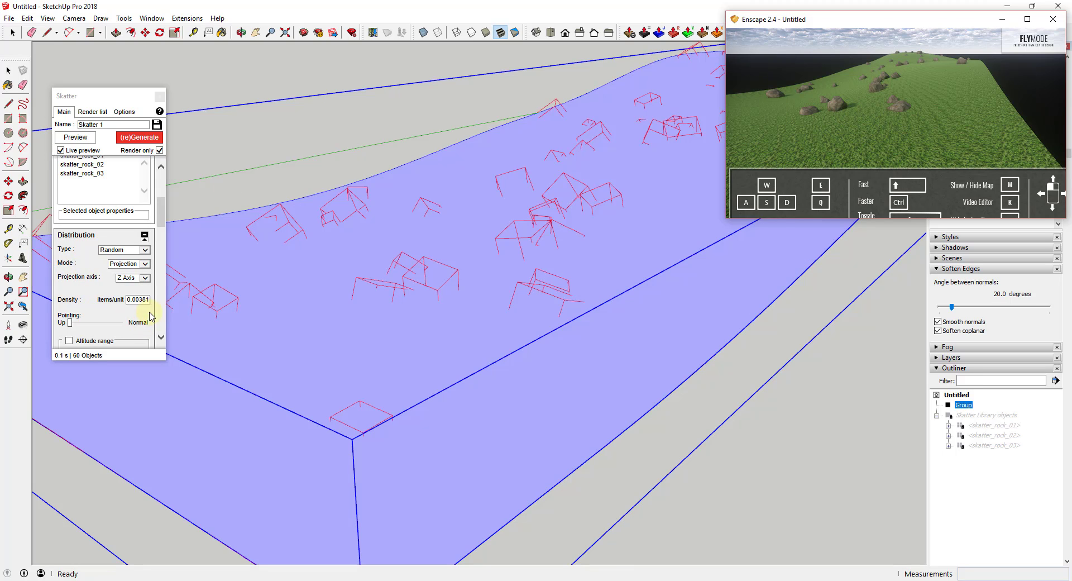
scroll(115, 240, "down", 1)
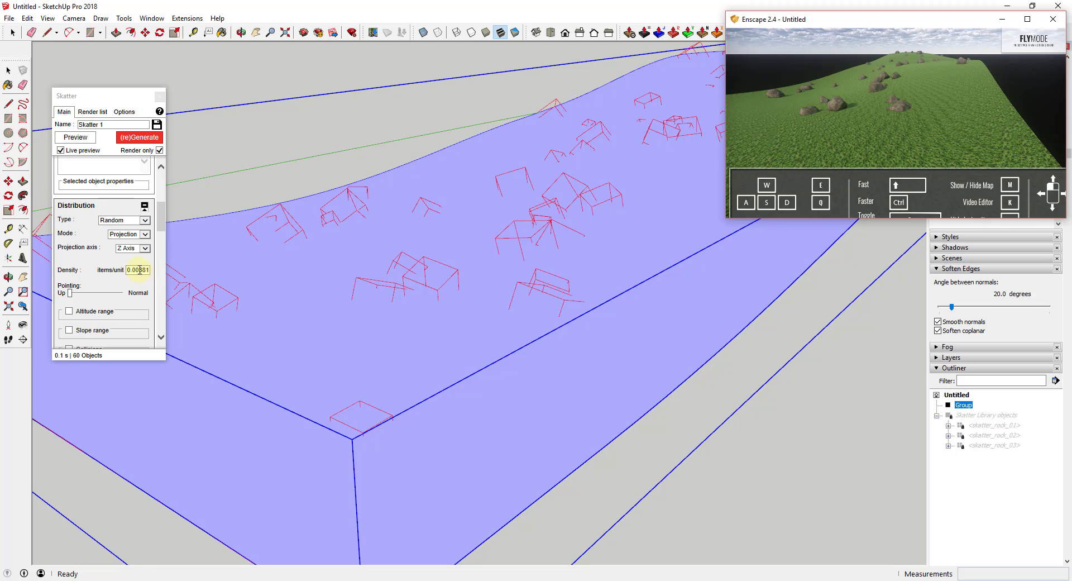
Set the rock distribution density to 0.006 items per unit and regenerate the scatter
left_click_drag(140, 270, 149, 270)
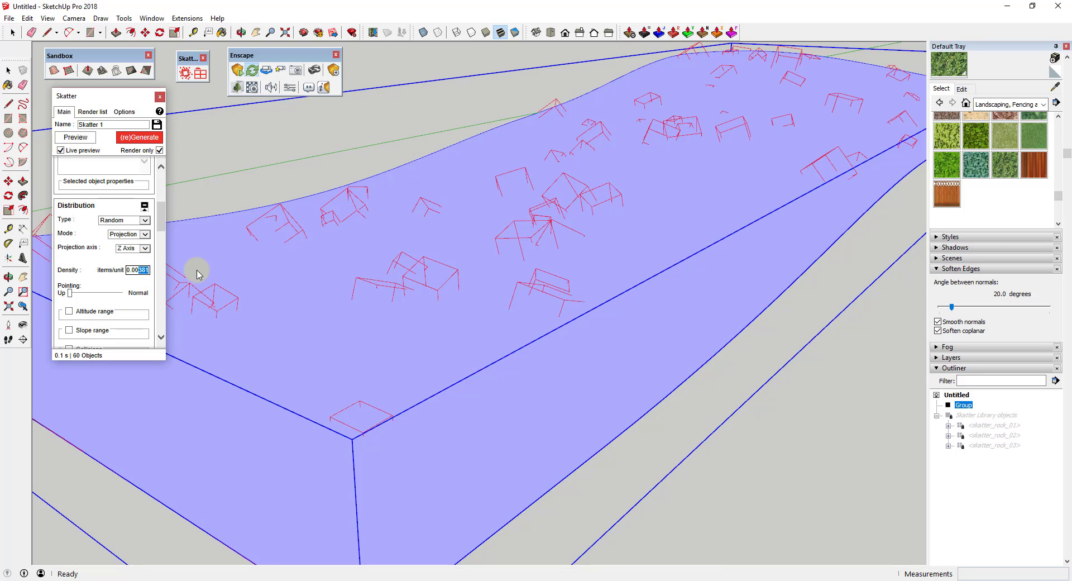
key("Return")
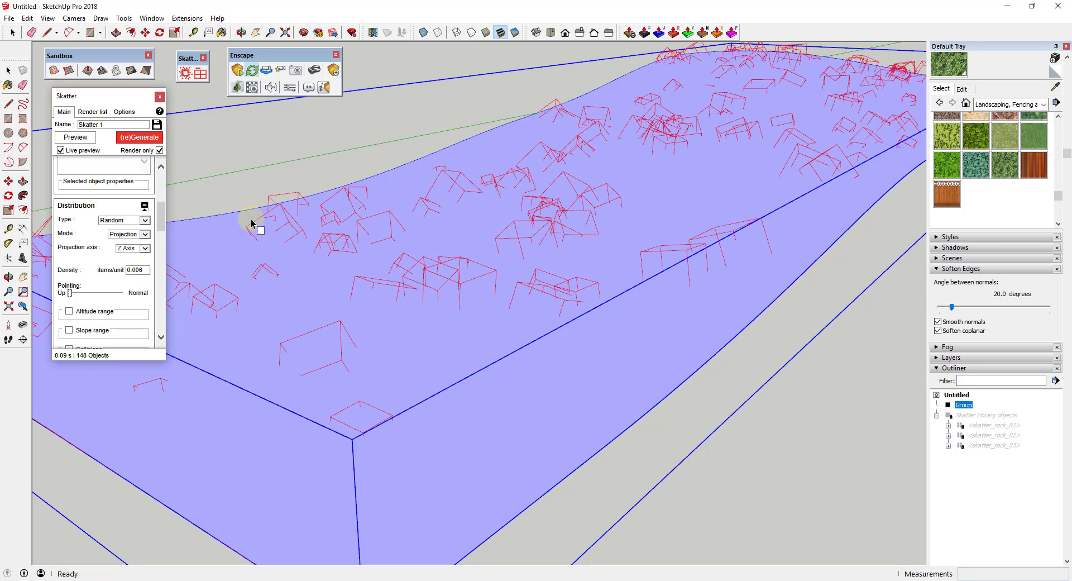
left_click(180, 150)
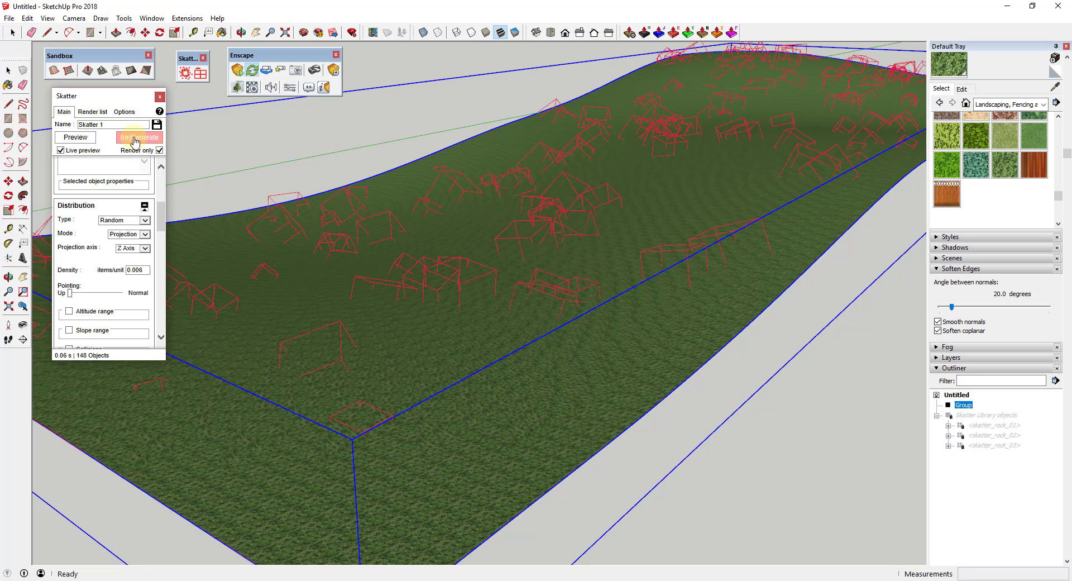
Bring up the Enscape render, orbit over the terrain to check the rock density, and minimize the render window
left_click(819, 104)
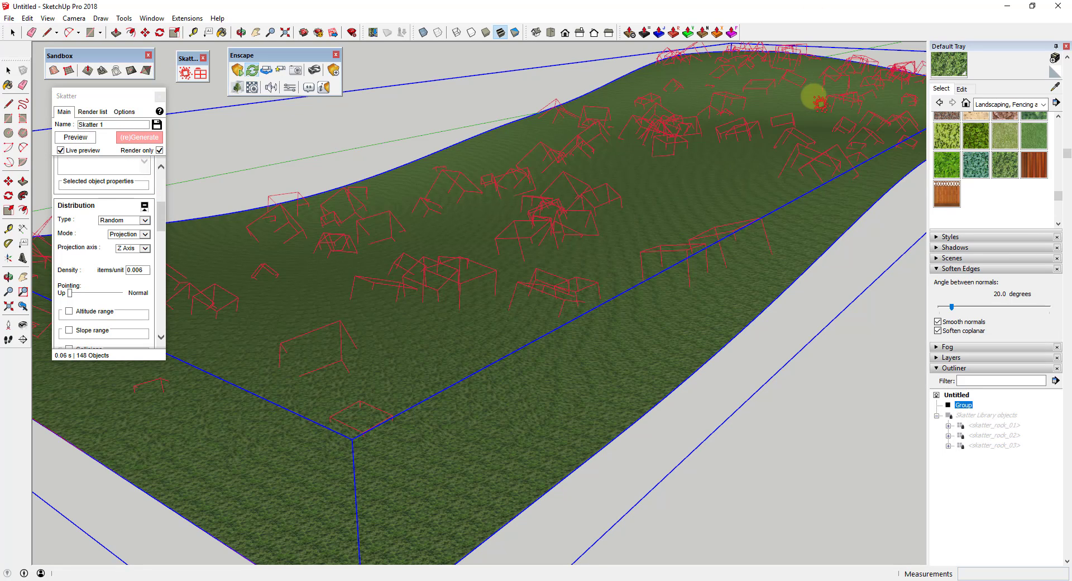
left_click(745, 132)
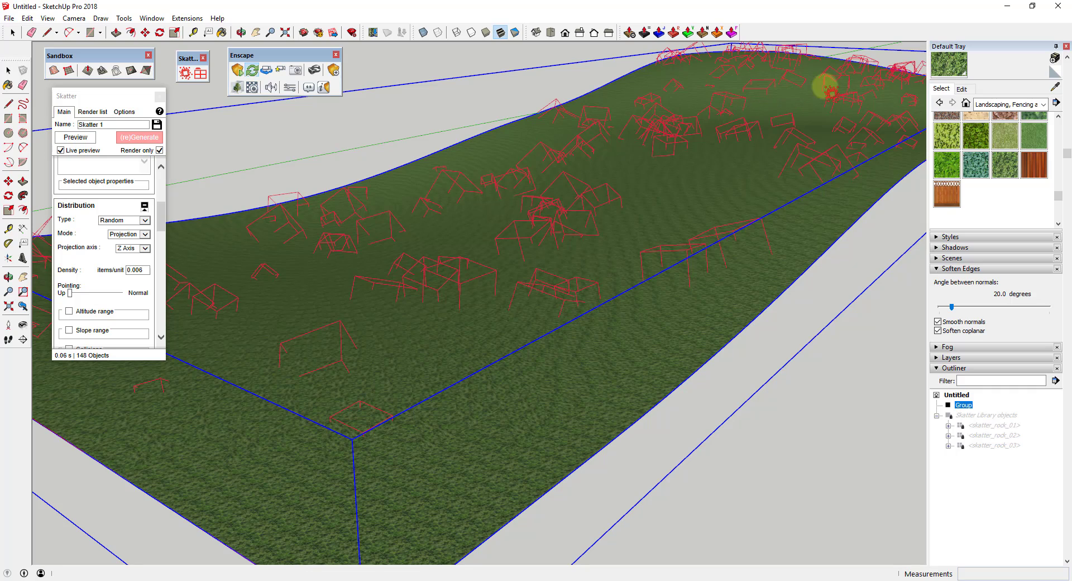
left_click(571, 290)
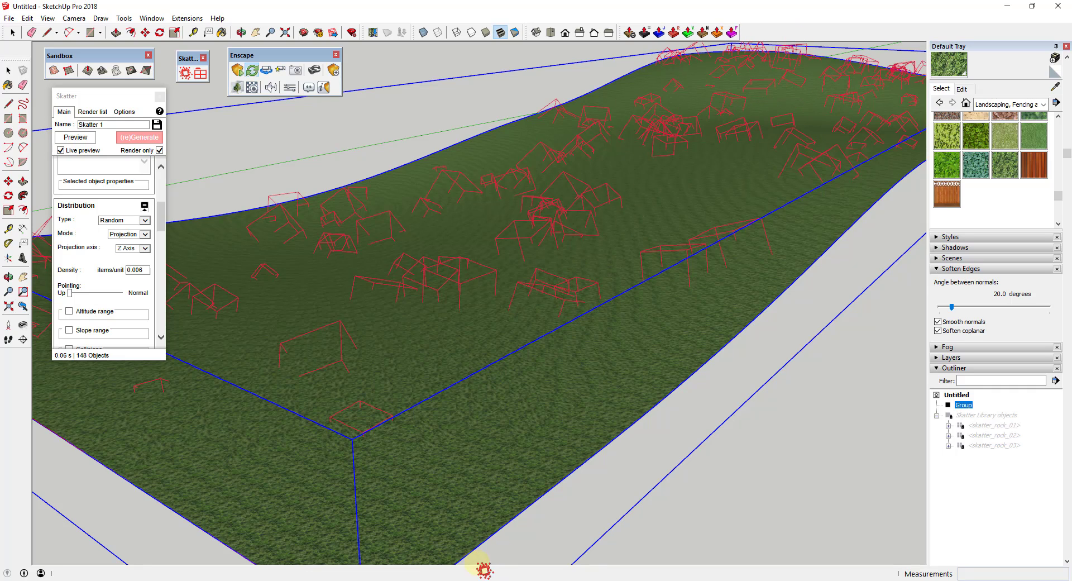
left_click(393, 557)
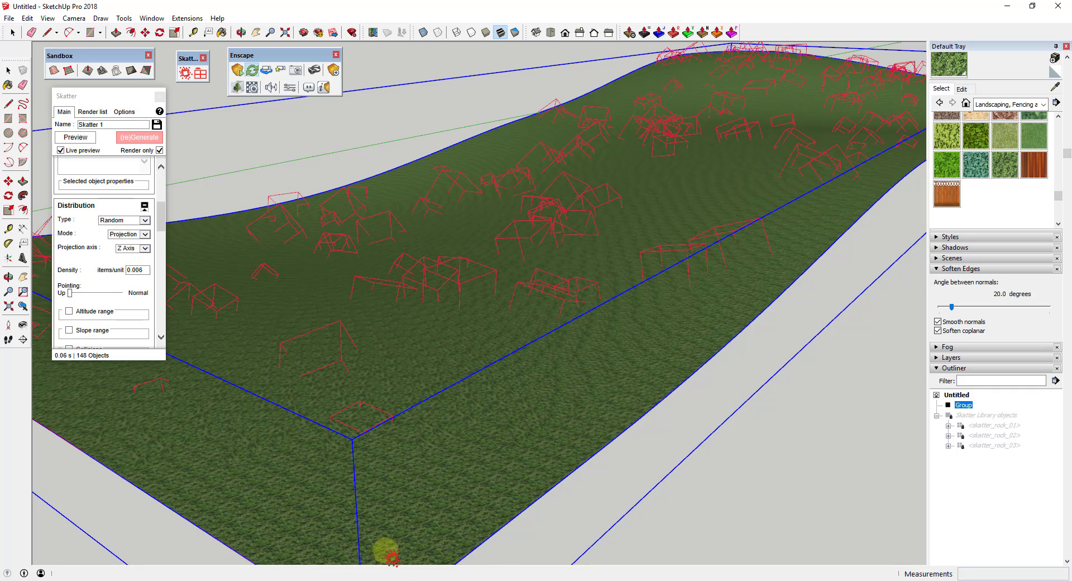
mouse_move(394, 578)
left_click(456, 537)
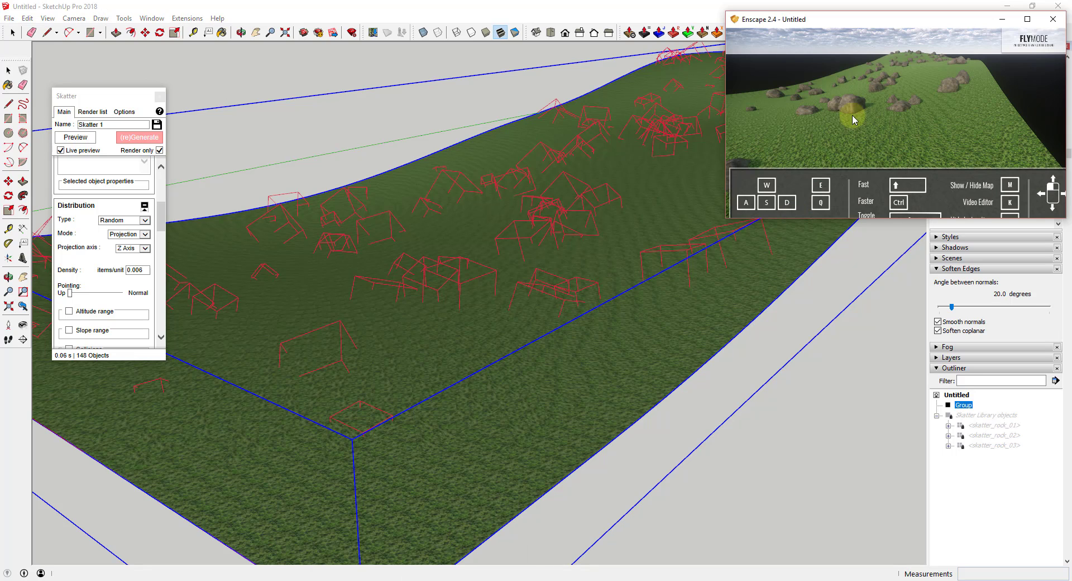
right_click_drag(916, 93, 982, 63)
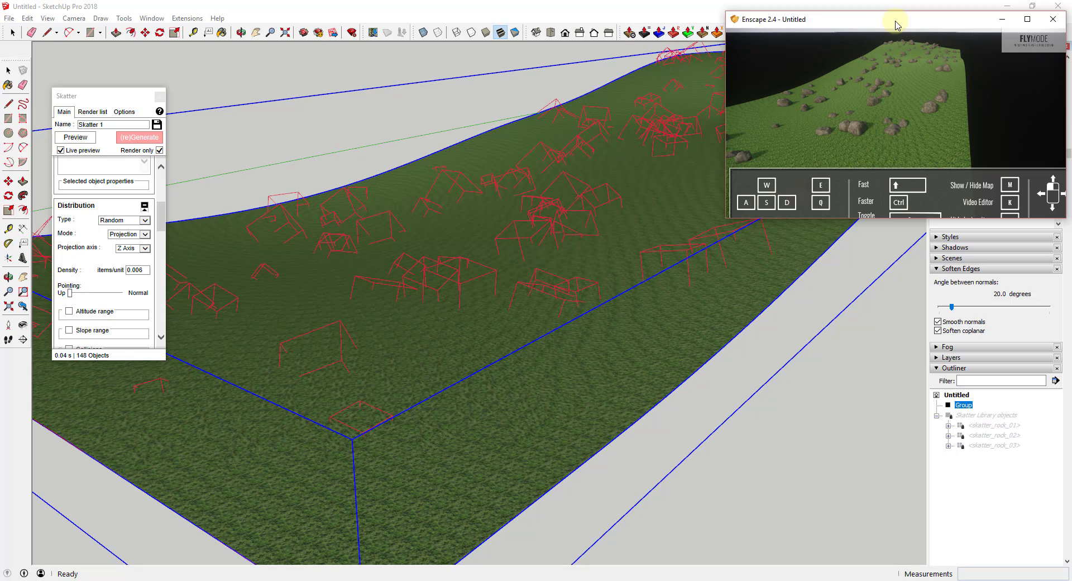
left_click(1003, 19)
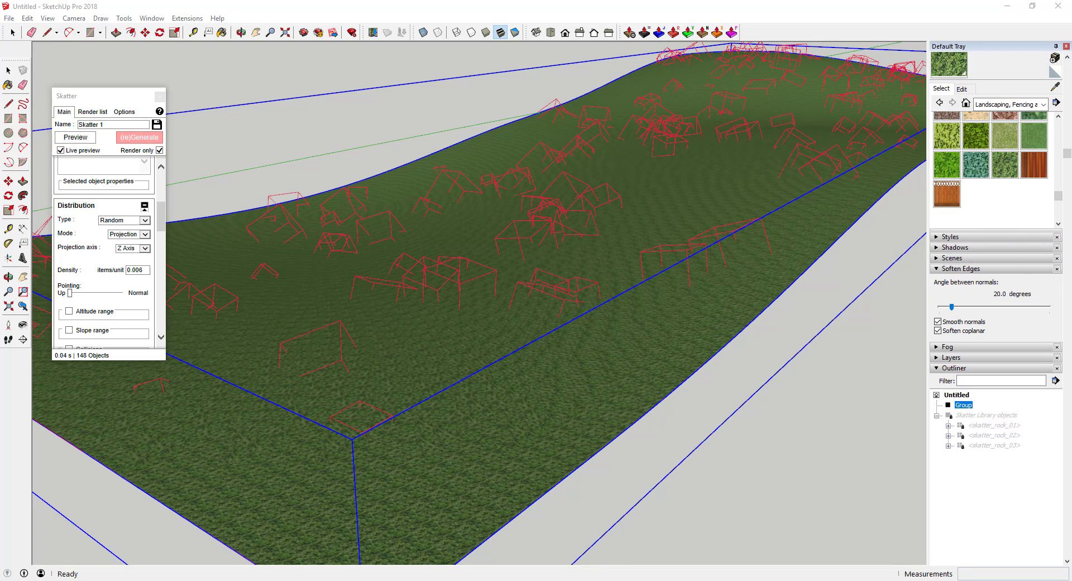
In the random transform settings, set the rocks' scale range to a minimum of 25% and a maximum of 175%
scroll(98, 279, "down", 2)
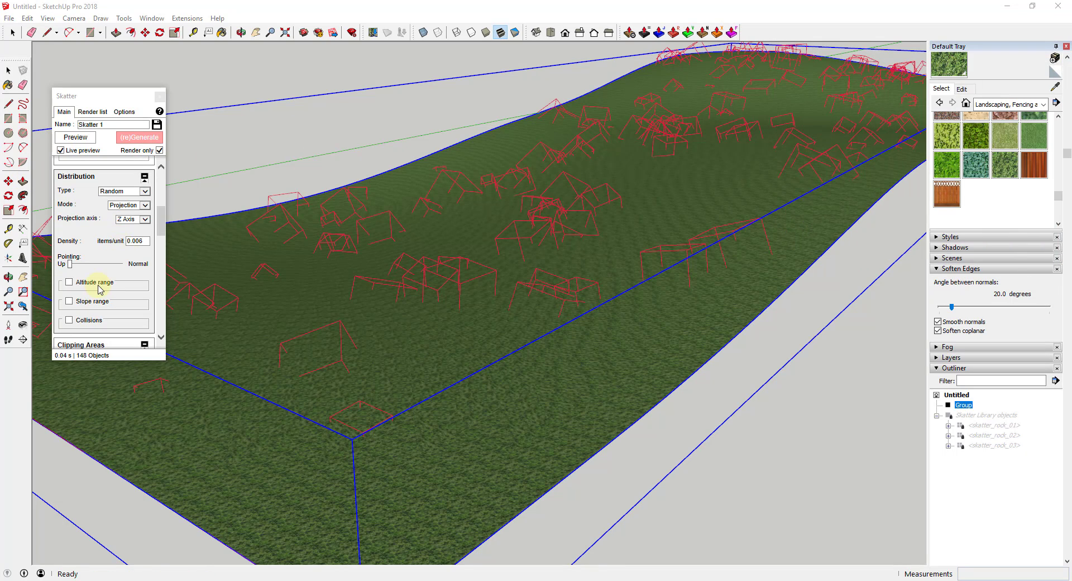
scroll(102, 268, "up", 3)
scroll(103, 261, "up", 1)
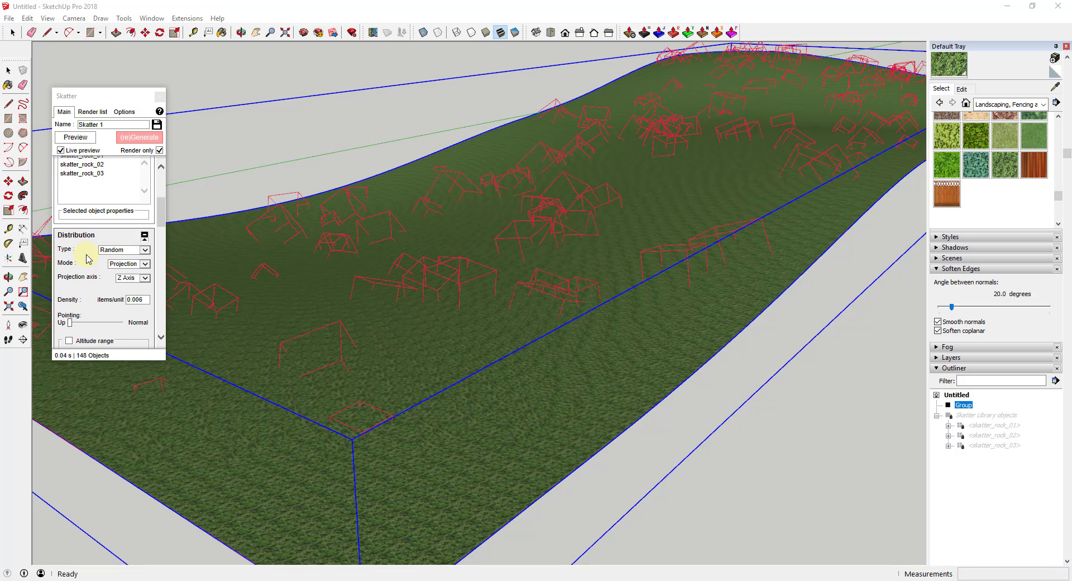
scroll(87, 258, "down", 10)
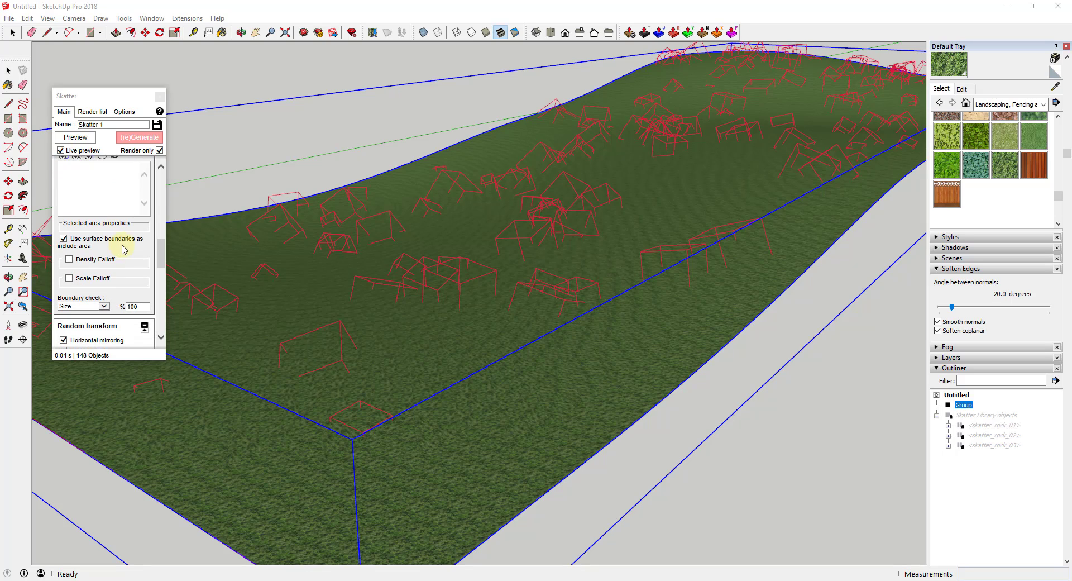
scroll(124, 249, "down", 2)
scroll(120, 242, "down", 4)
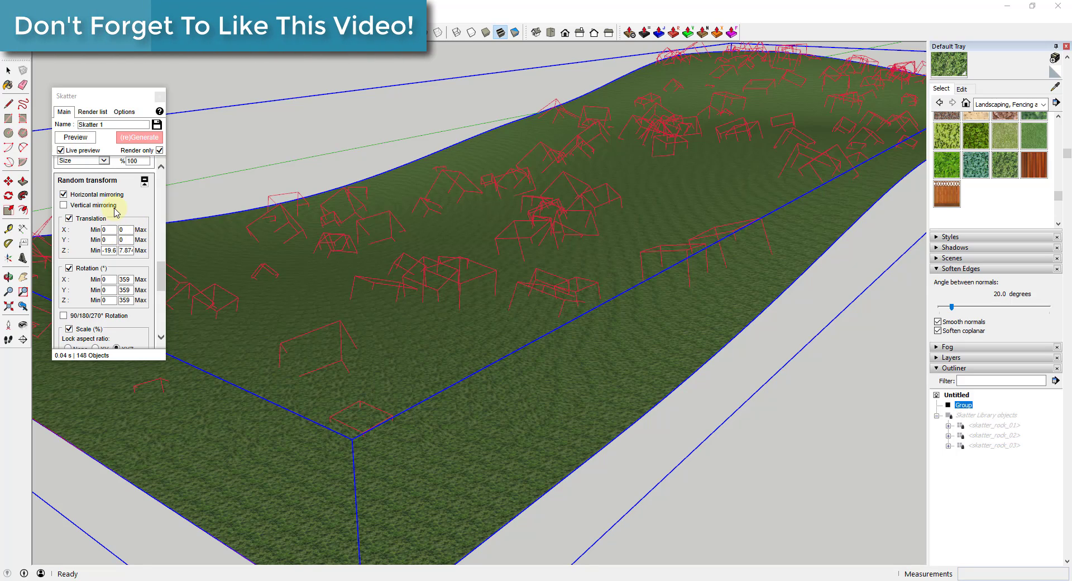
scroll(115, 212, "down", 5)
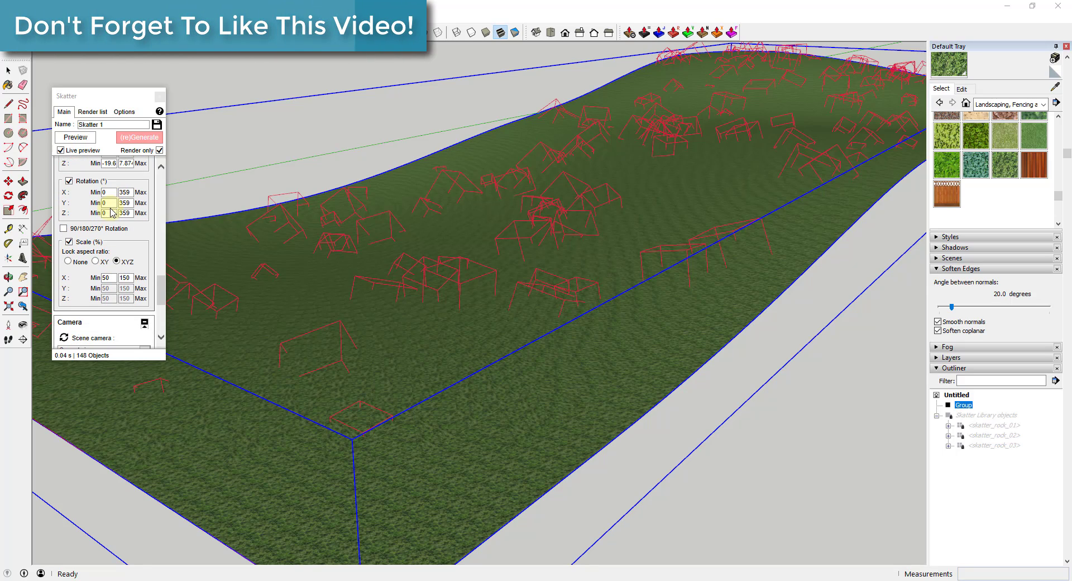
scroll(112, 234, "down", 1)
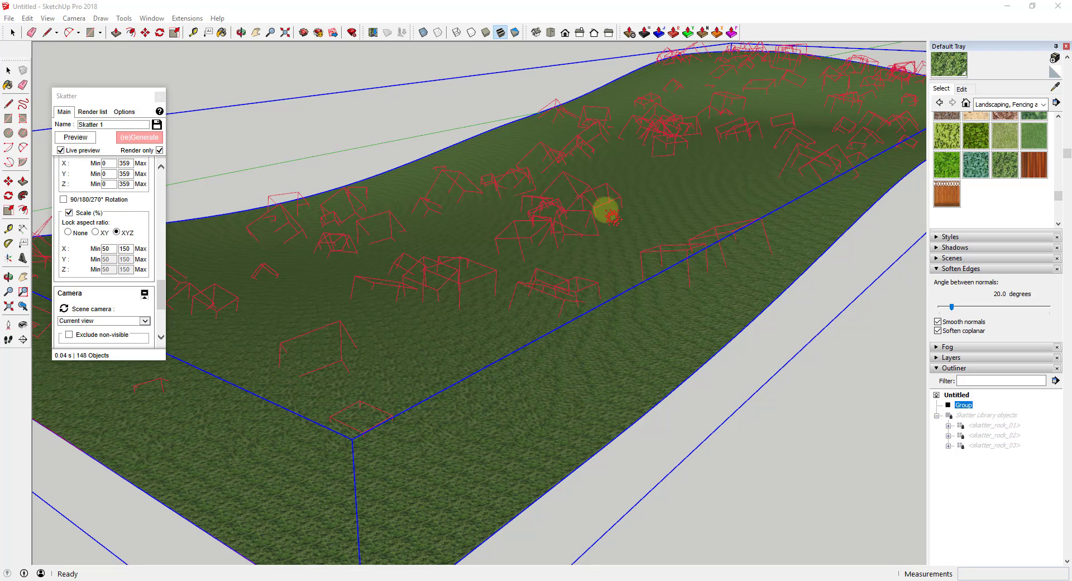
double_click(115, 249)
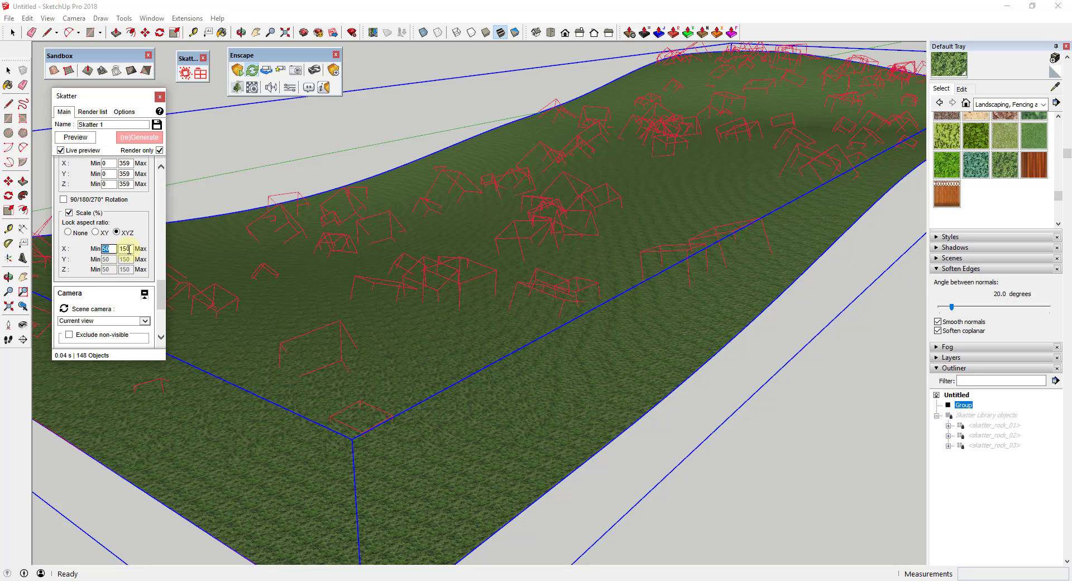
type("25")
key("Tab")
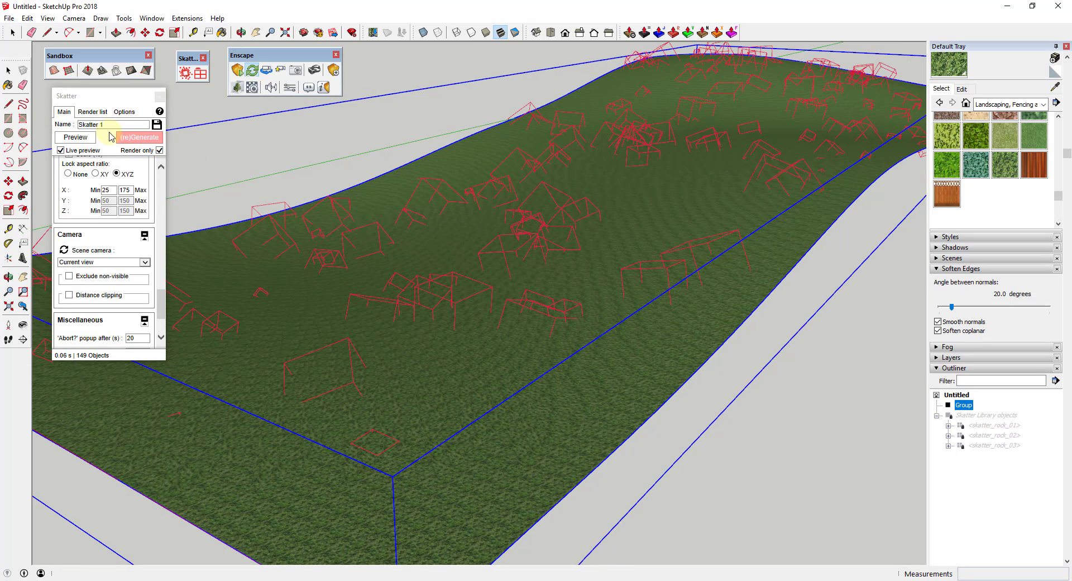
Raise the rocks' minimum random scale to 100% and regenerate the scatter
double_click(110, 190)
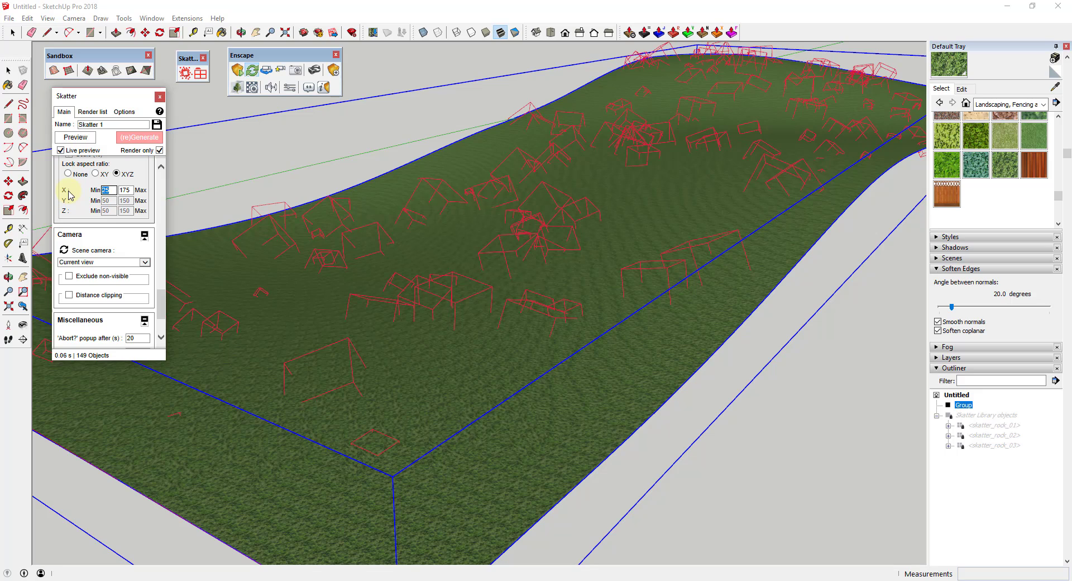
key("Tab")
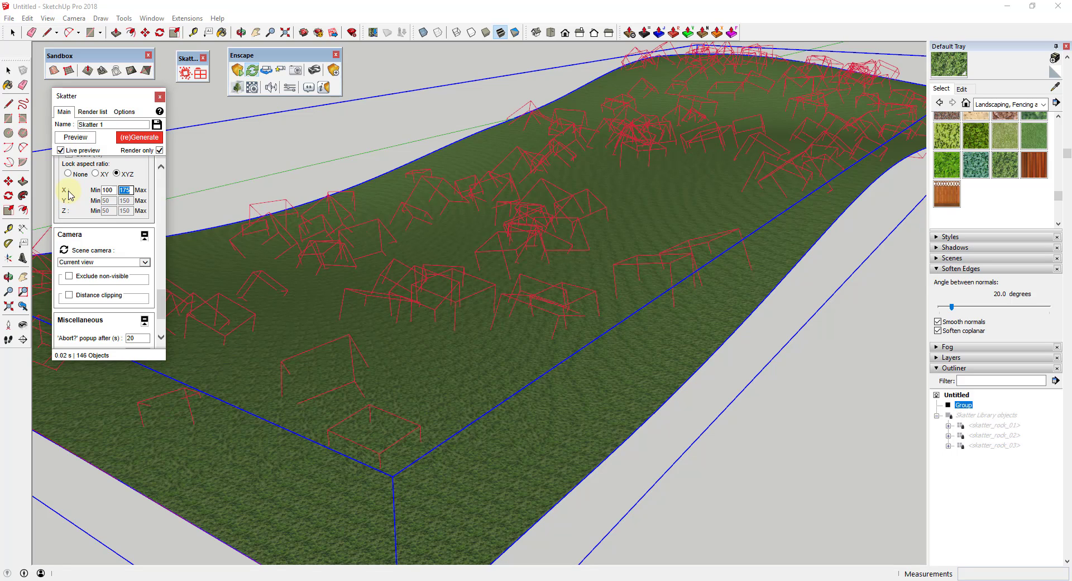
left_click(136, 140)
Orbit around the terrain in the full-screen Enscape render to check the rock sizes, and return to the model
left_click_drag(1071, 179, 592, 0)
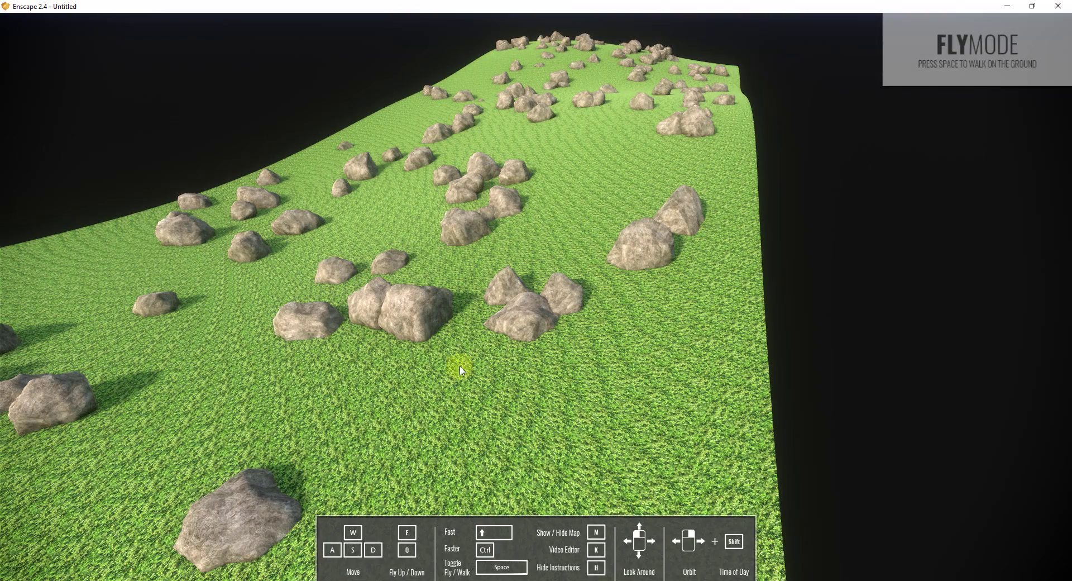
right_click_drag(499, 278, 558, 127)
left_click_drag(556, 5, 1071, 4)
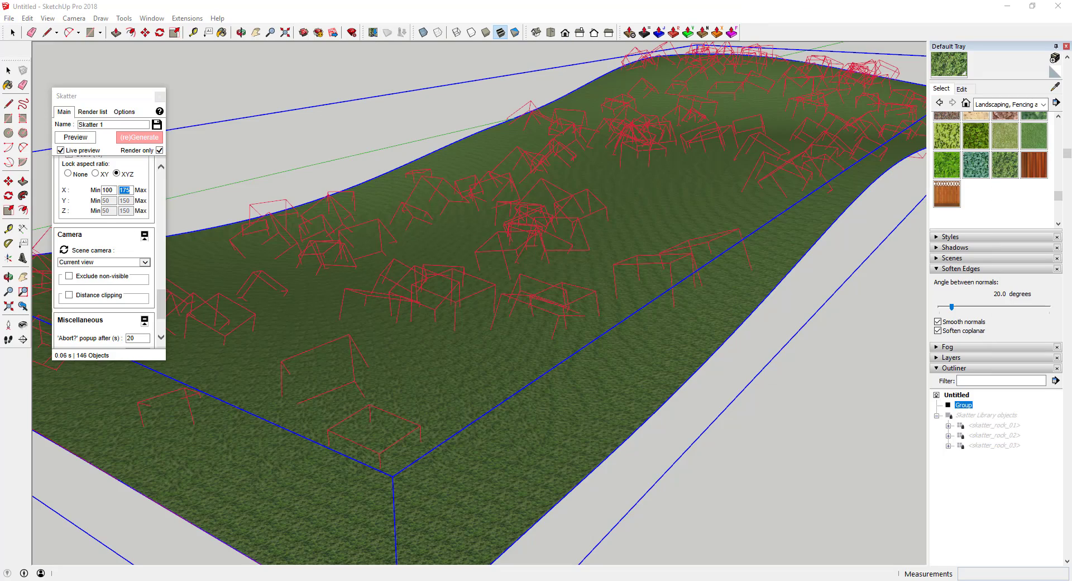
Reselect the terrain group and add a second scatter to the Skatter render list
right_click(565, 231)
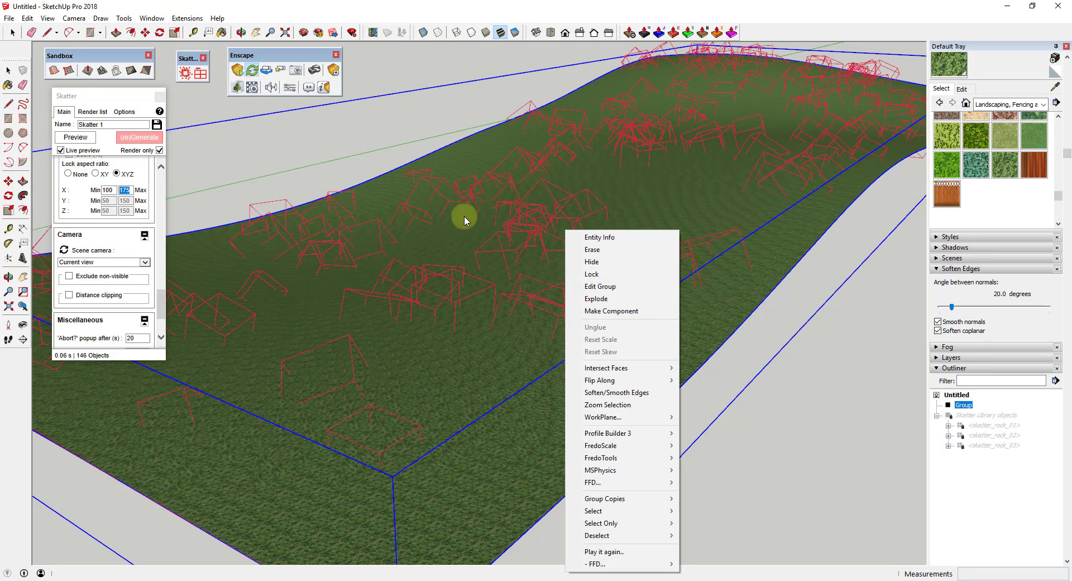
left_click(455, 115)
left_click(458, 116)
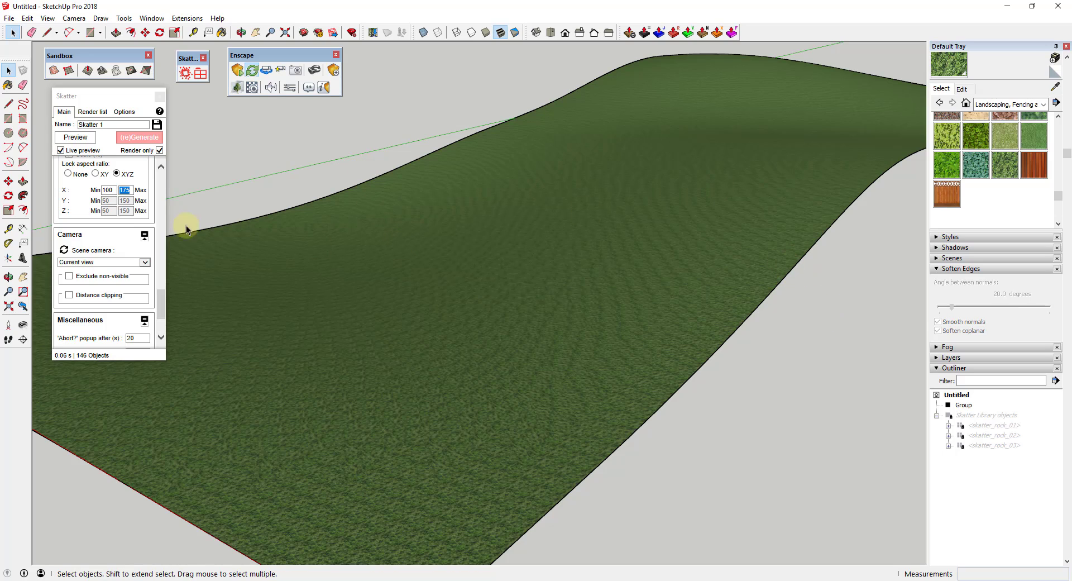
left_click(456, 246)
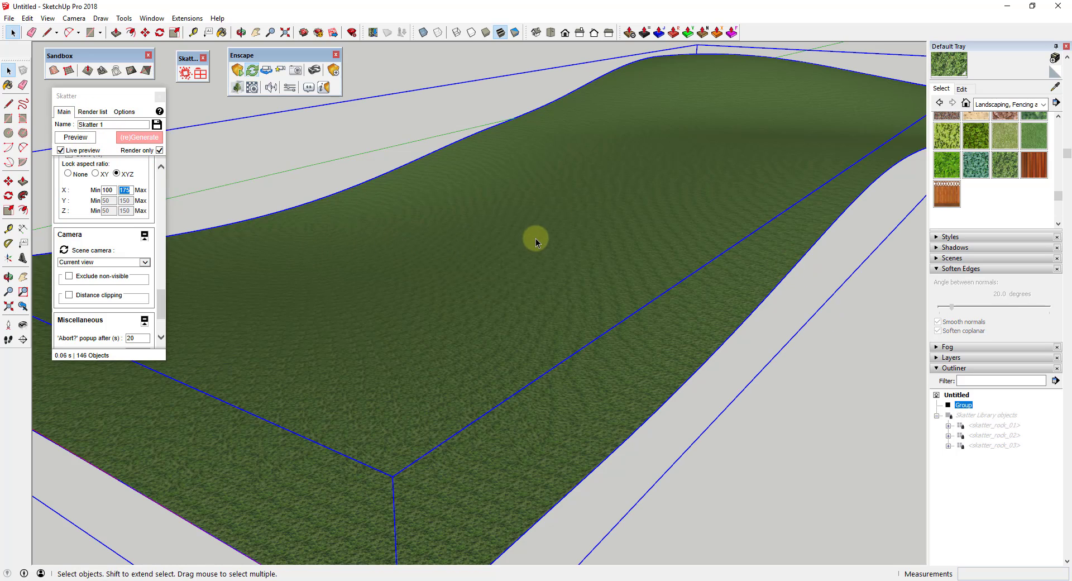
left_click(86, 113)
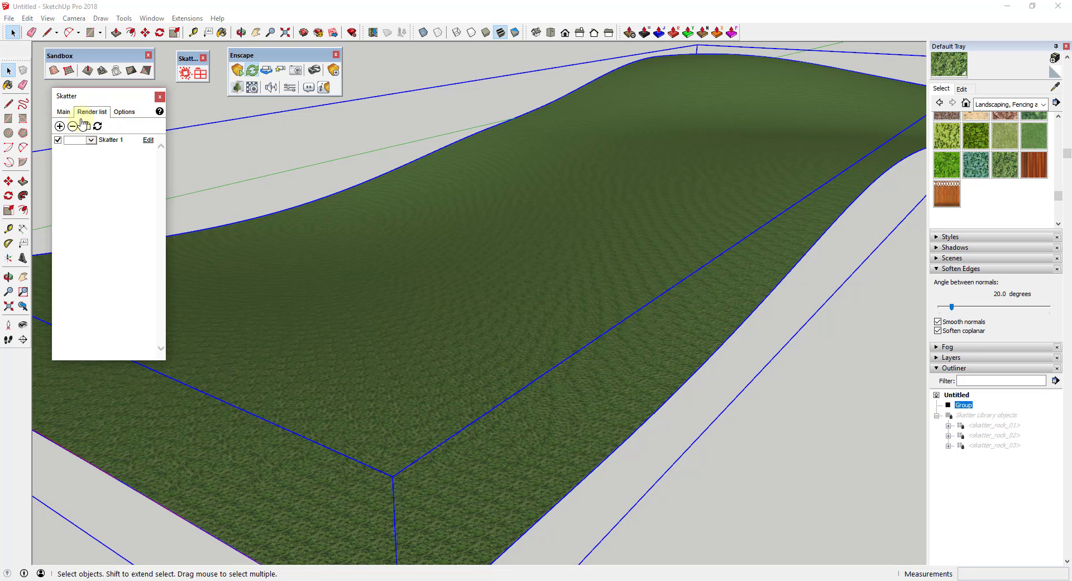
left_click(60, 126)
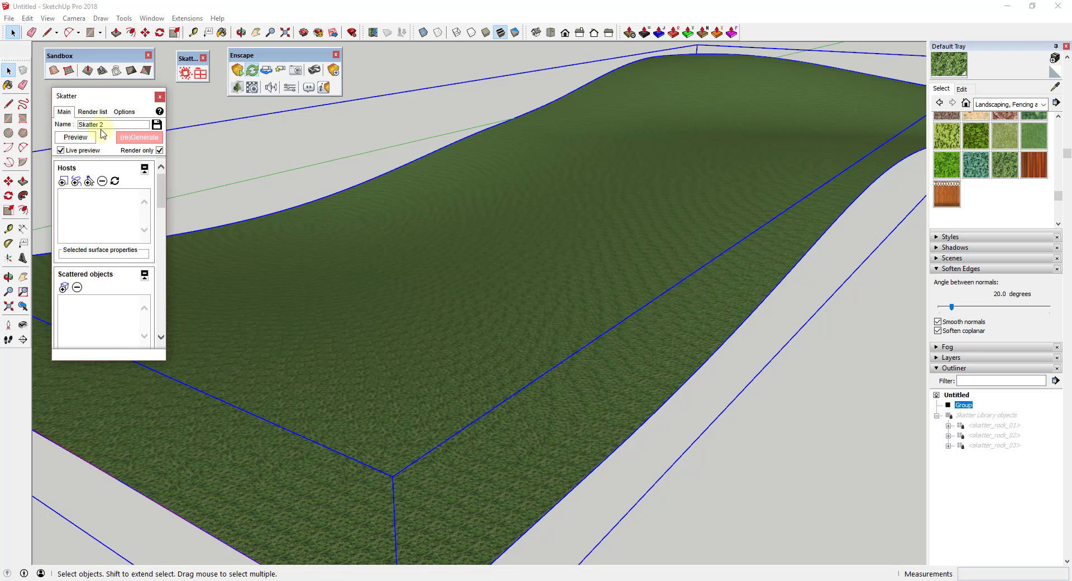
Load the Rocks 01 (rough) preset from the Skatter library into the new scatter, keeping Render only enabled
left_click(200, 74)
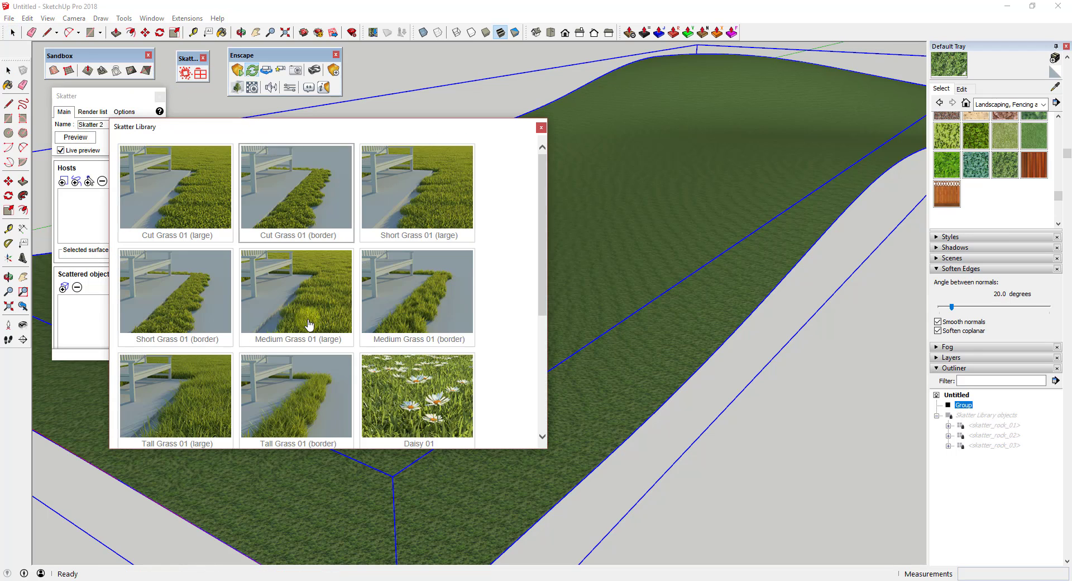
scroll(333, 350, "down", 1)
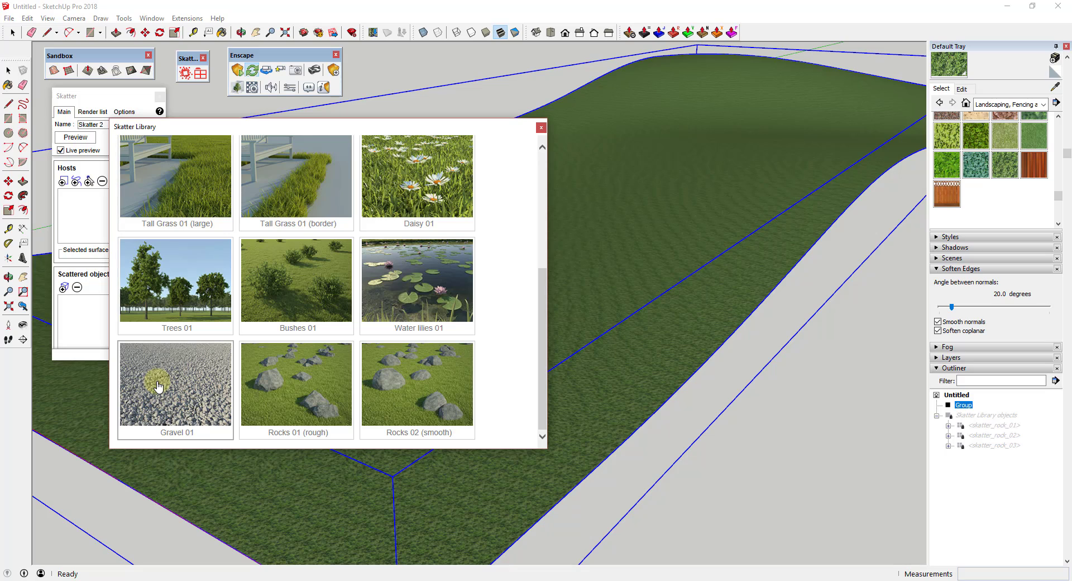
left_click(308, 387)
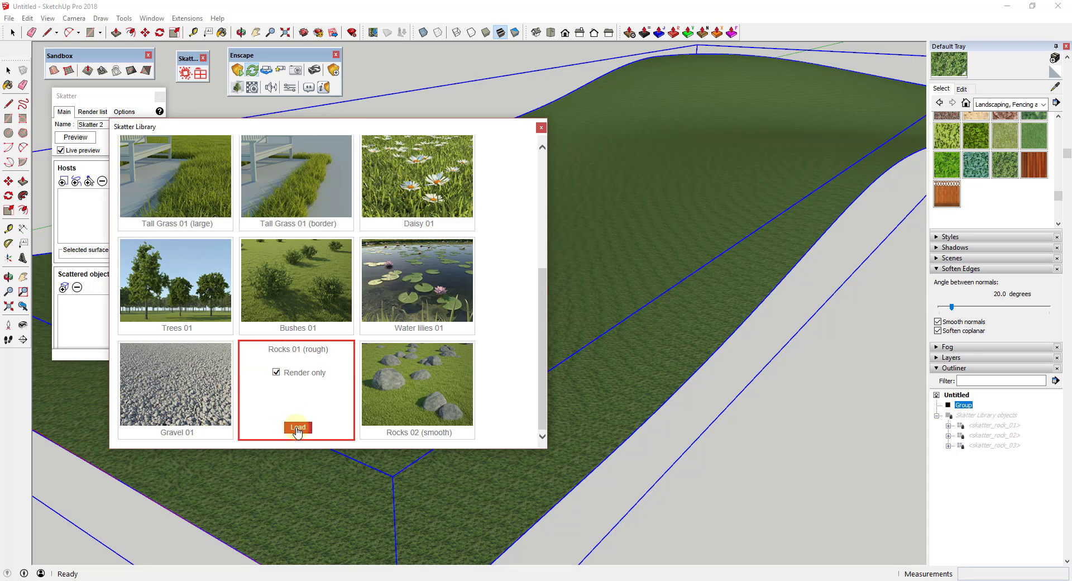
left_click(297, 427)
Pick the terrain group as the new scatter's host surface and name the scatter Smaller Rocks
left_click(65, 183)
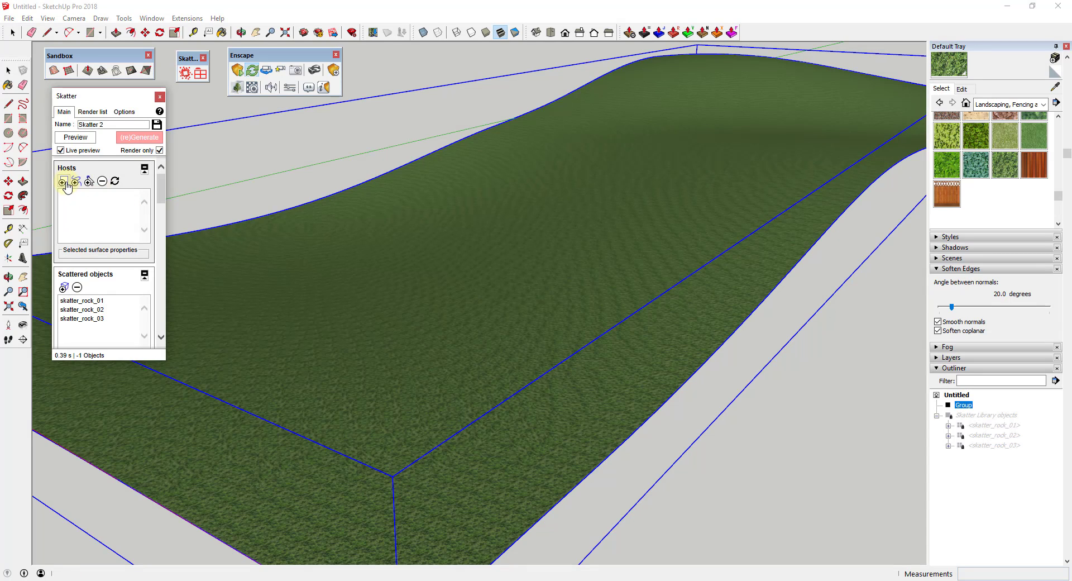
left_click(665, 216)
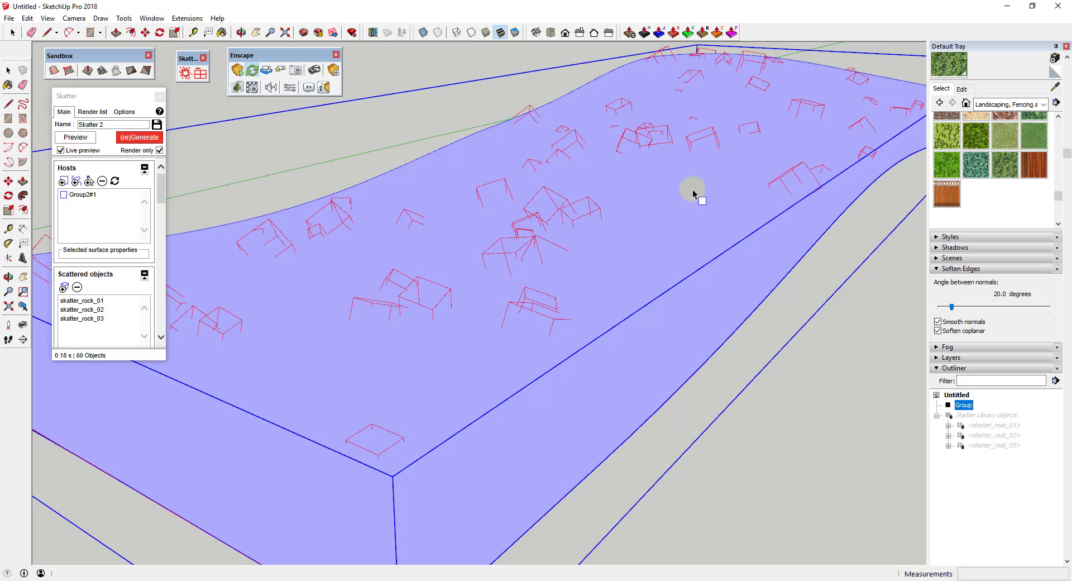
scroll(668, 170, "down", 1)
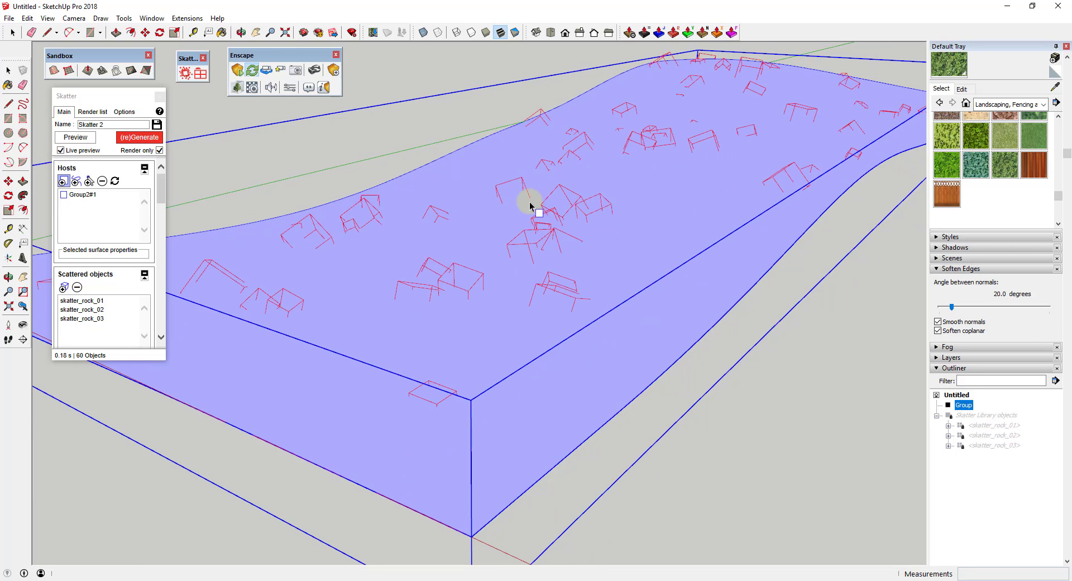
scroll(452, 271, "up", 1)
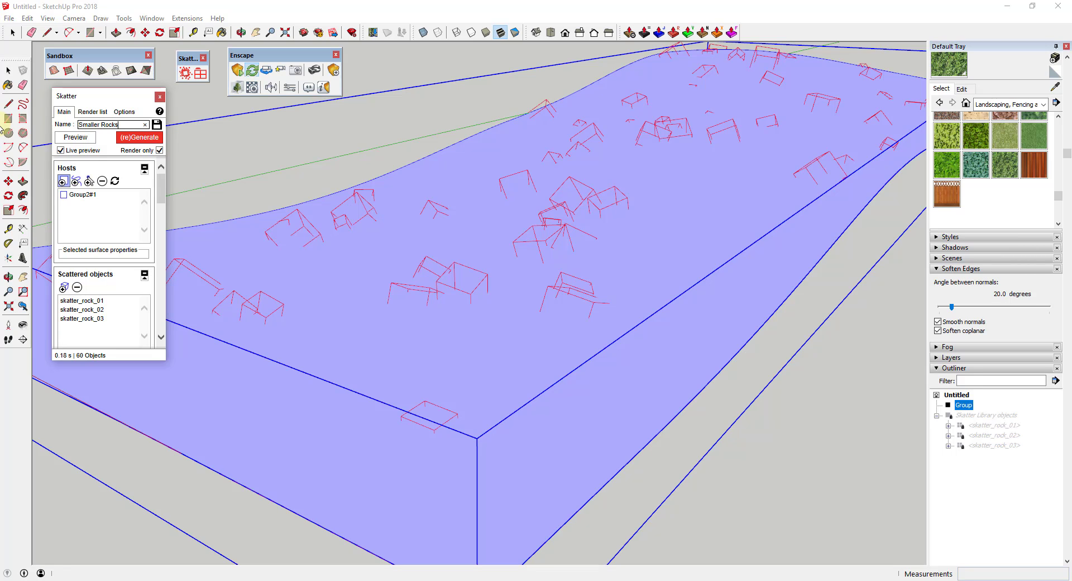
scroll(134, 207, "down", 3)
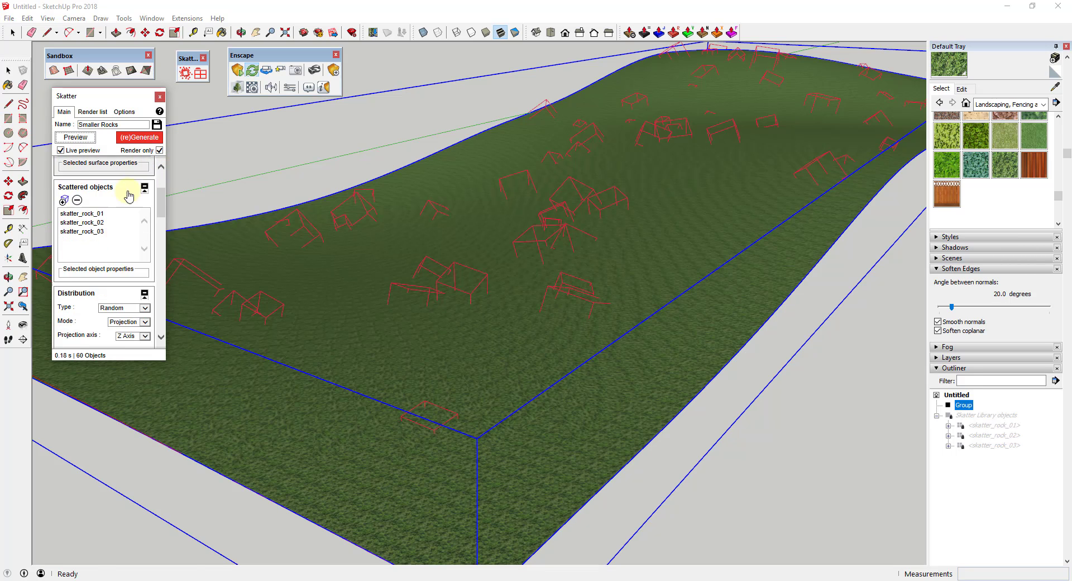
Set the Smaller Rocks random scale to a minimum of 25 % and a maximum of 100 %, and regenerate the scatter
scroll(132, 224, "down", 3)
scroll(128, 275, "down", 8)
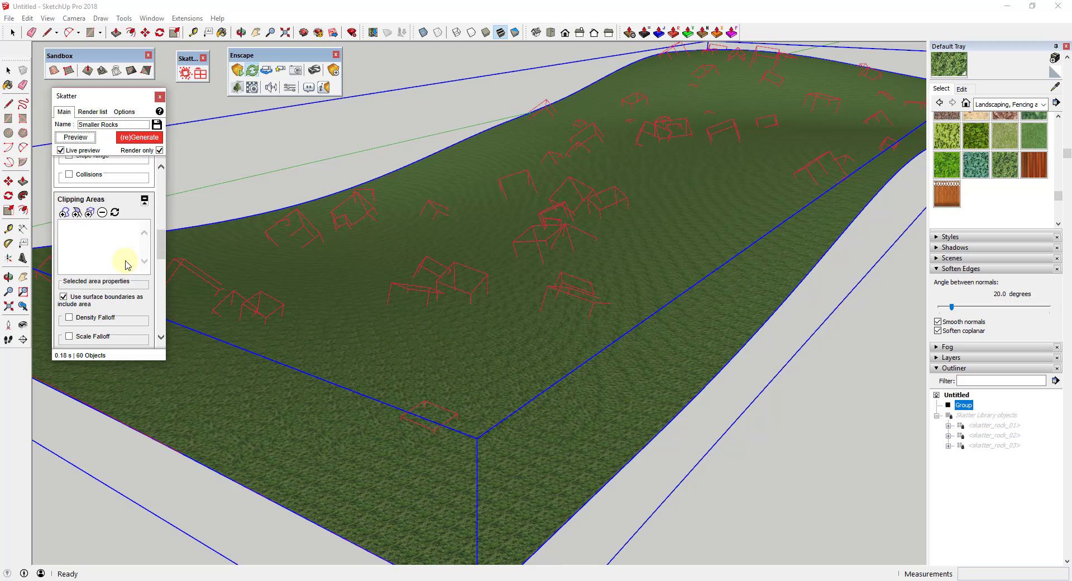
scroll(108, 224, "down", 4)
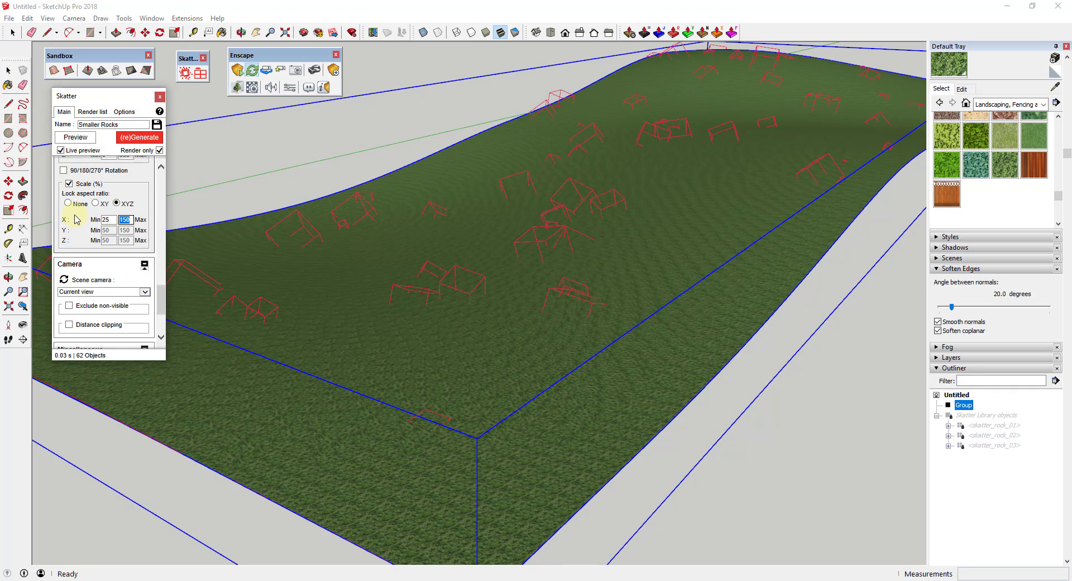
key("Return")
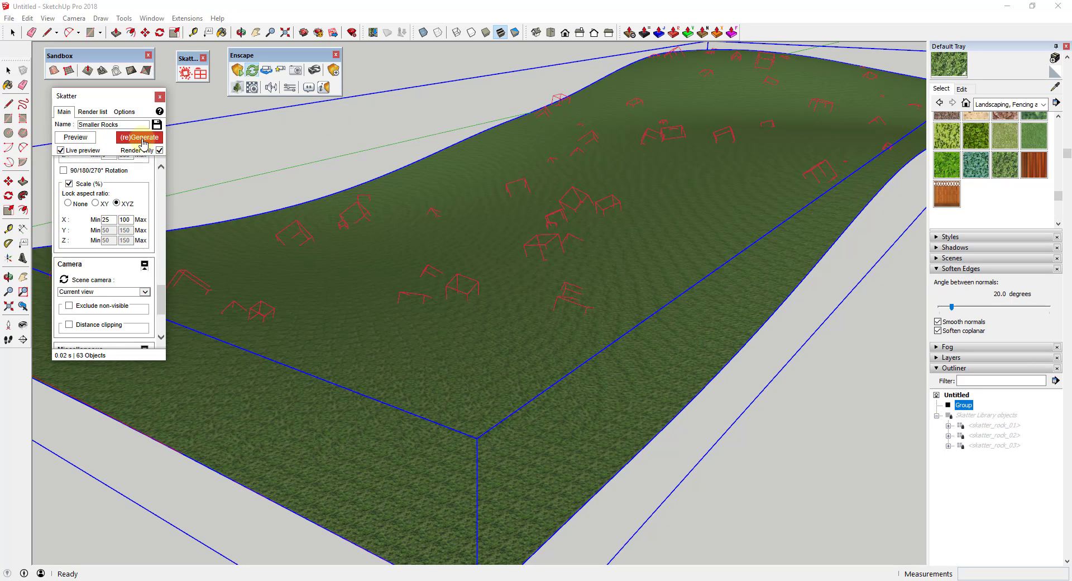
left_click(143, 143)
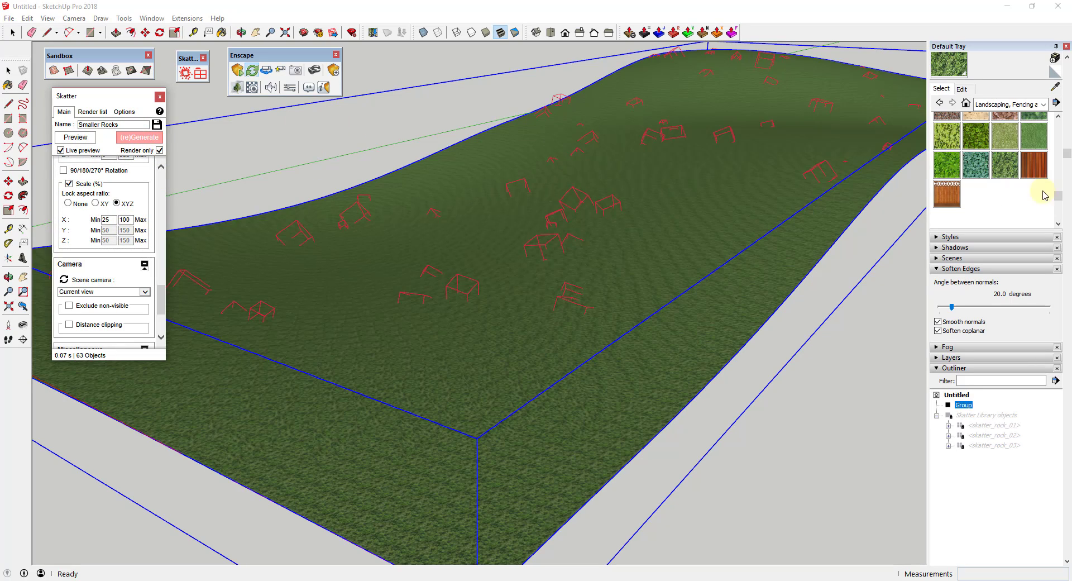
Set the Smaller Rocks distribution density to 0.01 items per unit and regenerate the scatter
scroll(137, 240, "up", 5)
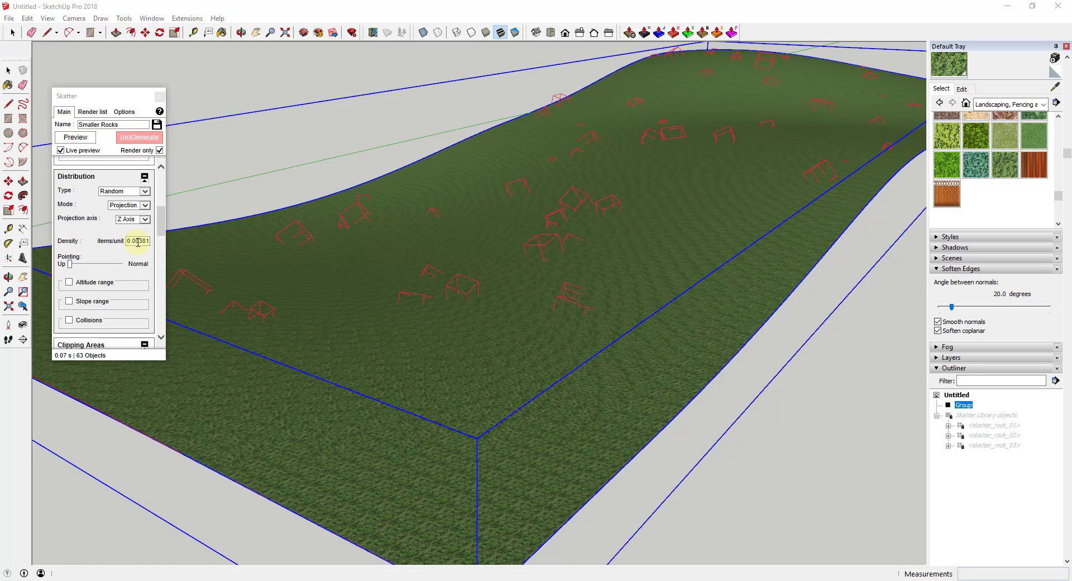
left_click_drag(138, 242, 198, 241)
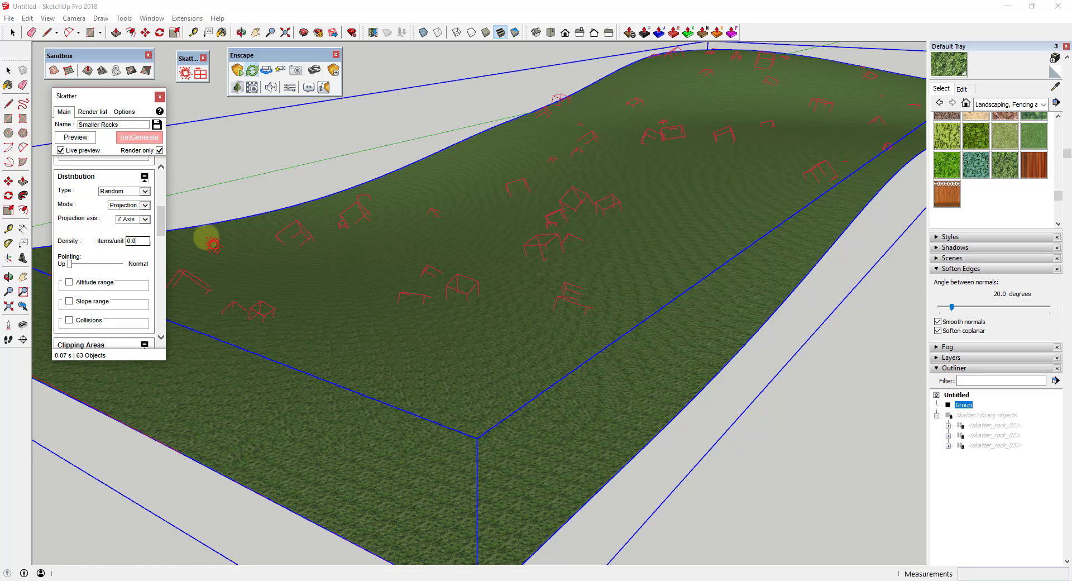
type("1")
left_click(213, 241)
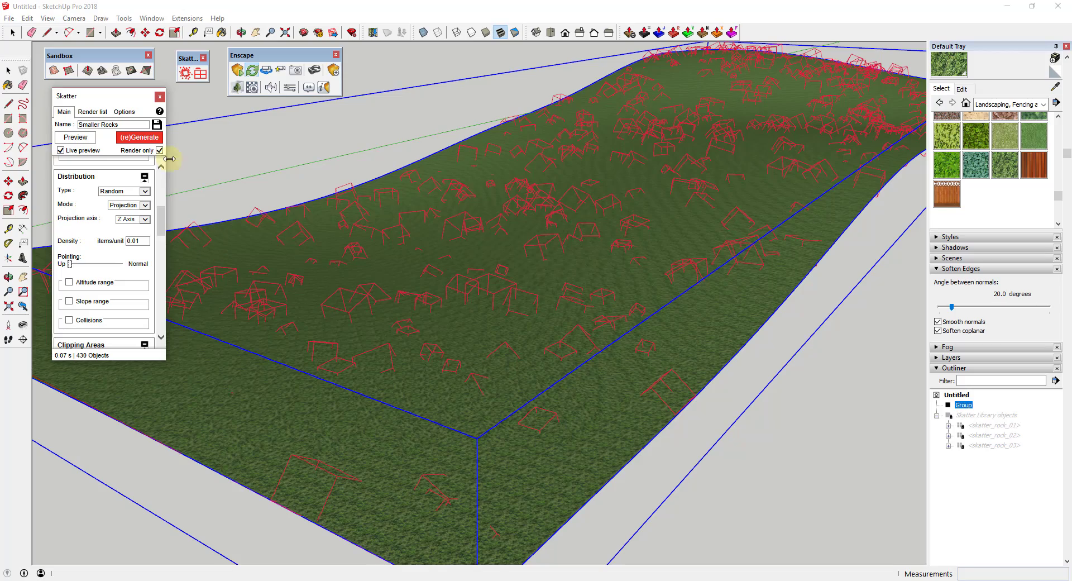
left_click(135, 137)
Orbit and fly over the terrain in the Enscape render to judge the rock density, and return to the model
left_click_drag(1071, 182, 516, 3)
right_click_drag(416, 342, 439, 370)
right_click_drag(720, 344, 738, 347)
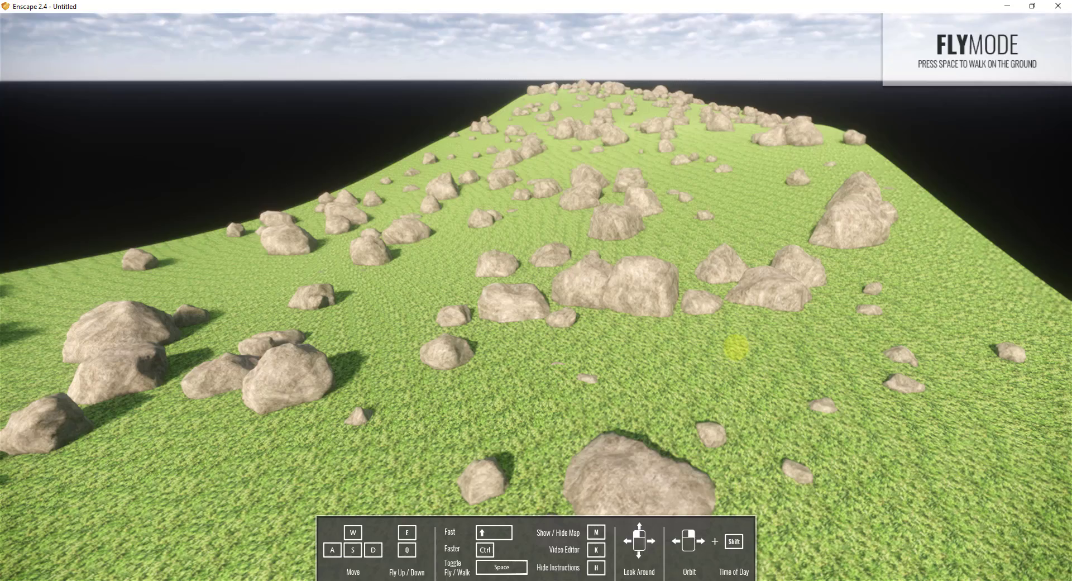
key("w")
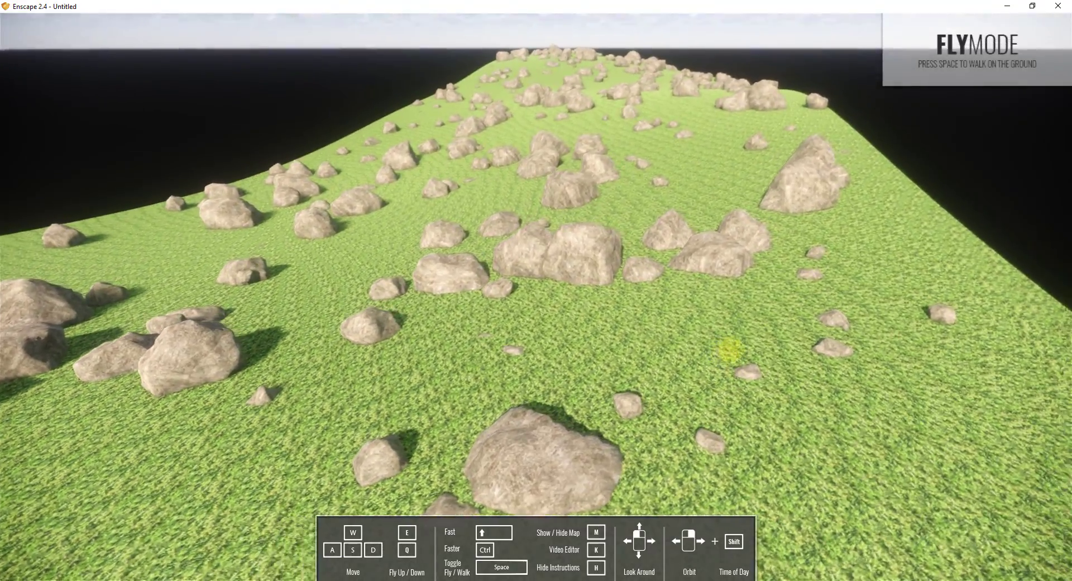
key("s")
key("s")
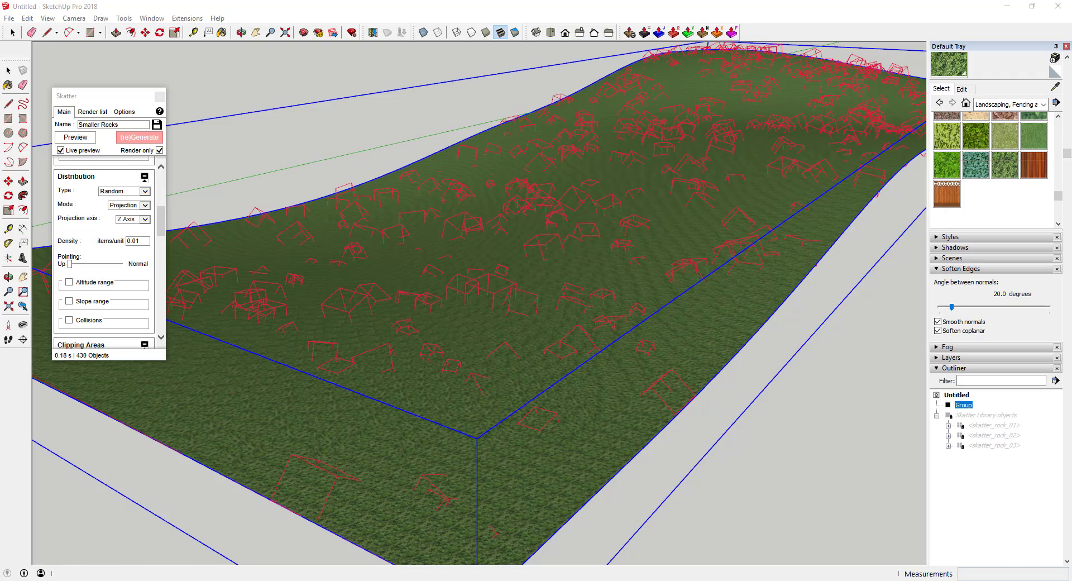
Raise the Smaller Rocks density to 0.02 items per unit and regenerate the scatter
double_click(138, 242)
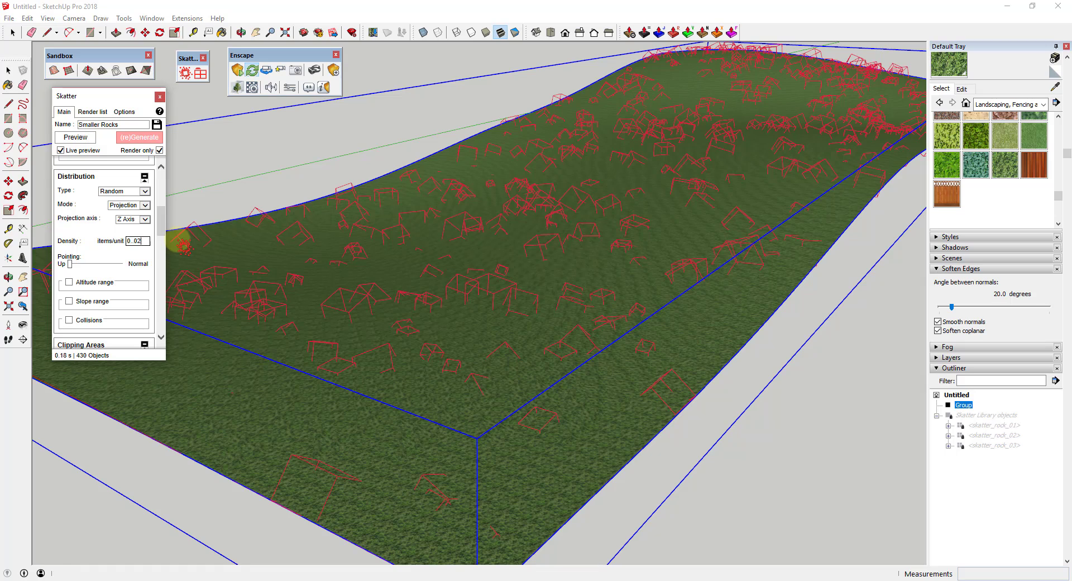
key("Return")
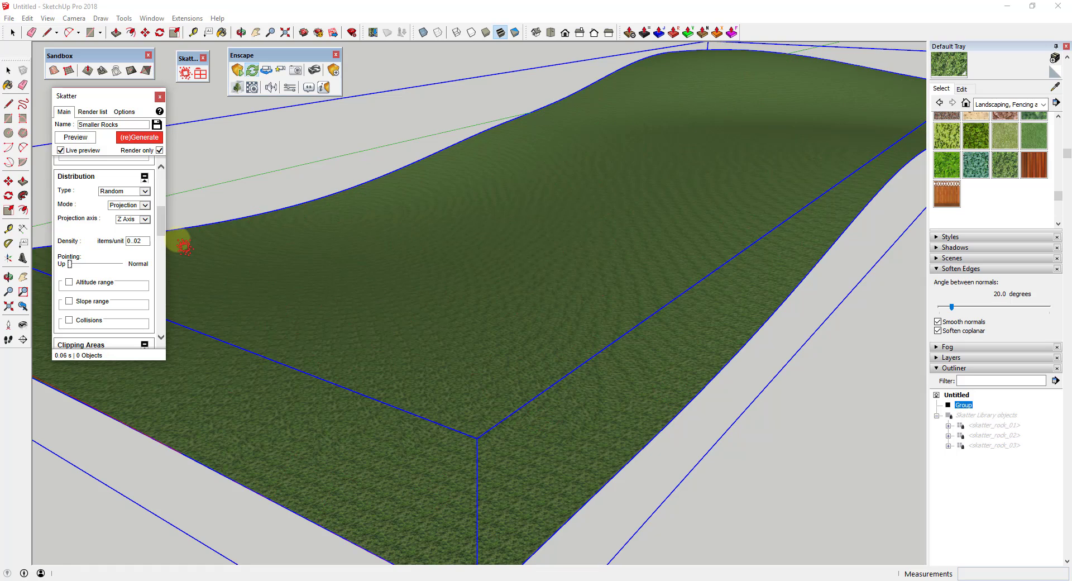
left_click(131, 241)
key("Return")
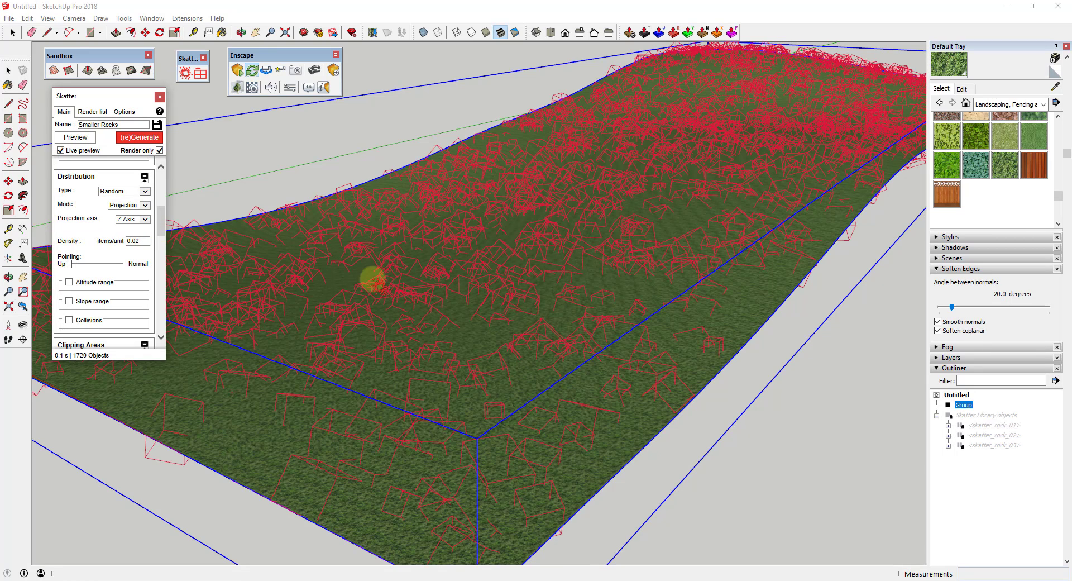
left_click(135, 139)
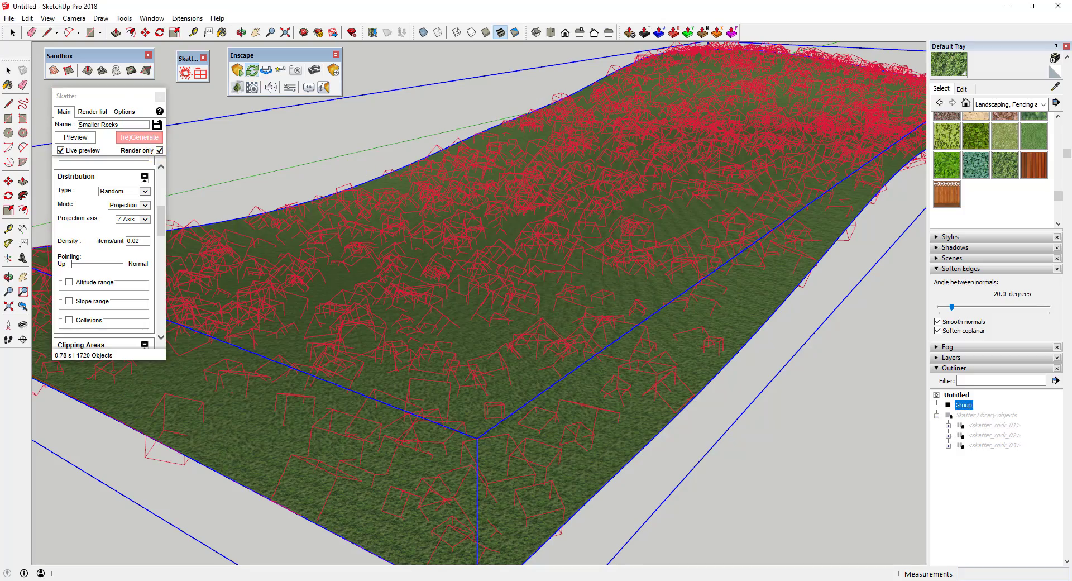
Inspect the denser rock coverage from above in the full-screen Enscape render, and return to the model
left_click_drag(1071, 232, 548, 3)
right_click_drag(556, 367, 553, 359)
left_click_drag(553, 358, 613, 144)
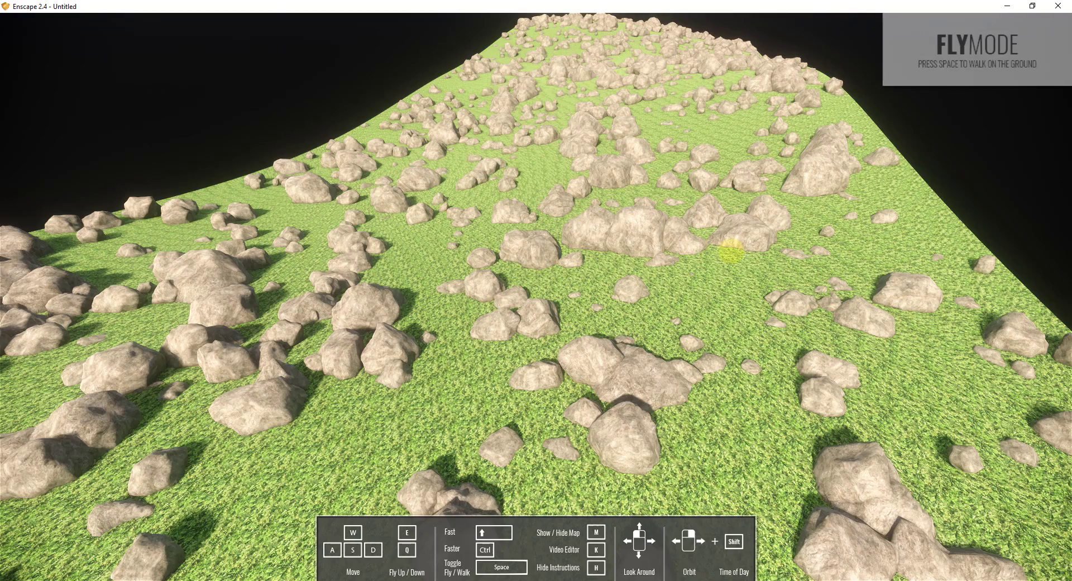
left_click_drag(731, 253, 733, 251)
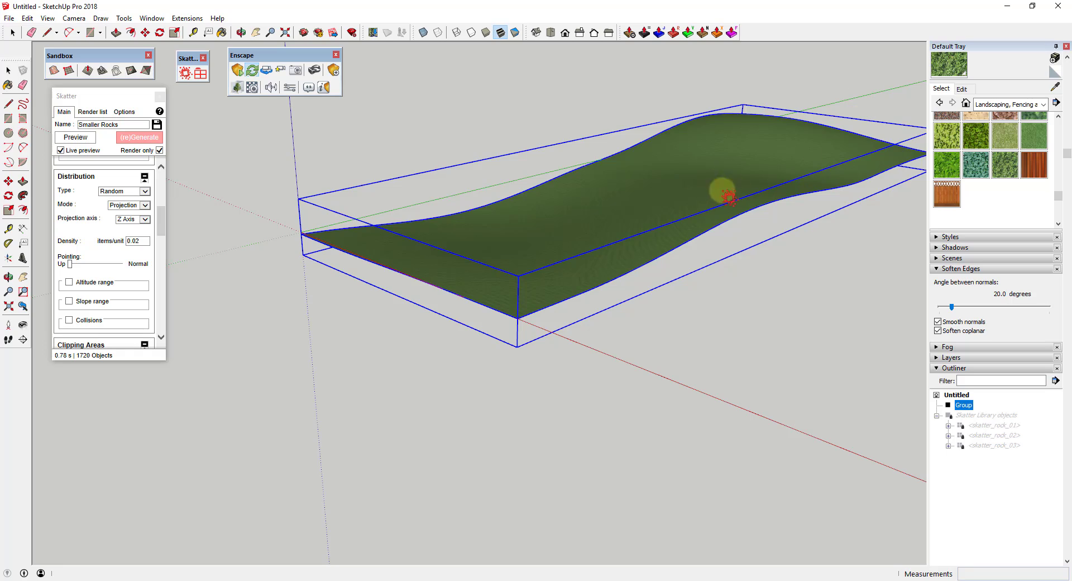
scroll(850, 135, "up", 3)
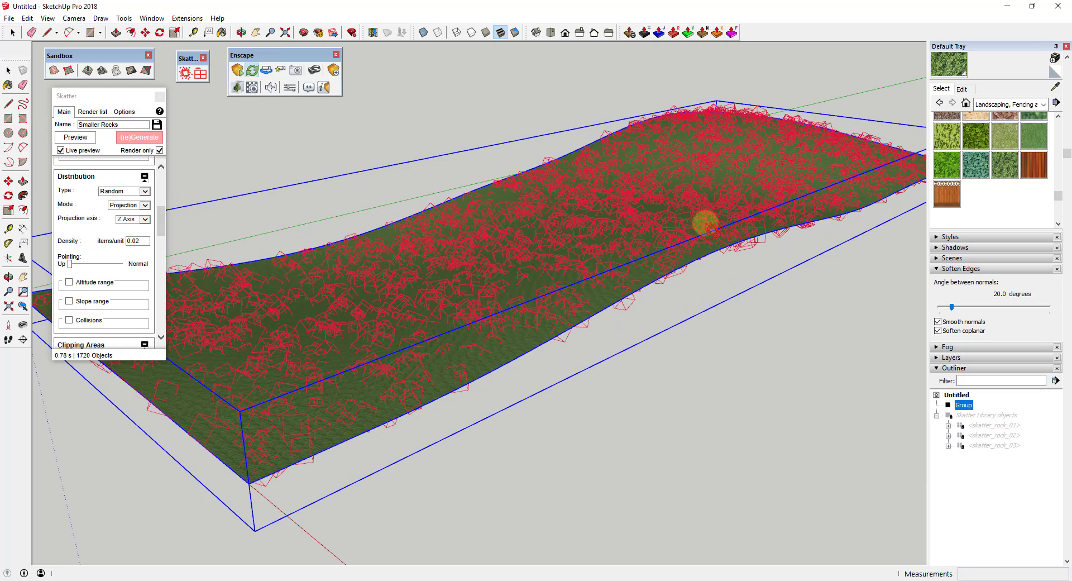
scroll(723, 225, "down", 3)
scroll(646, 206, "up", 3)
middle_click_drag(632, 229, 688, 241)
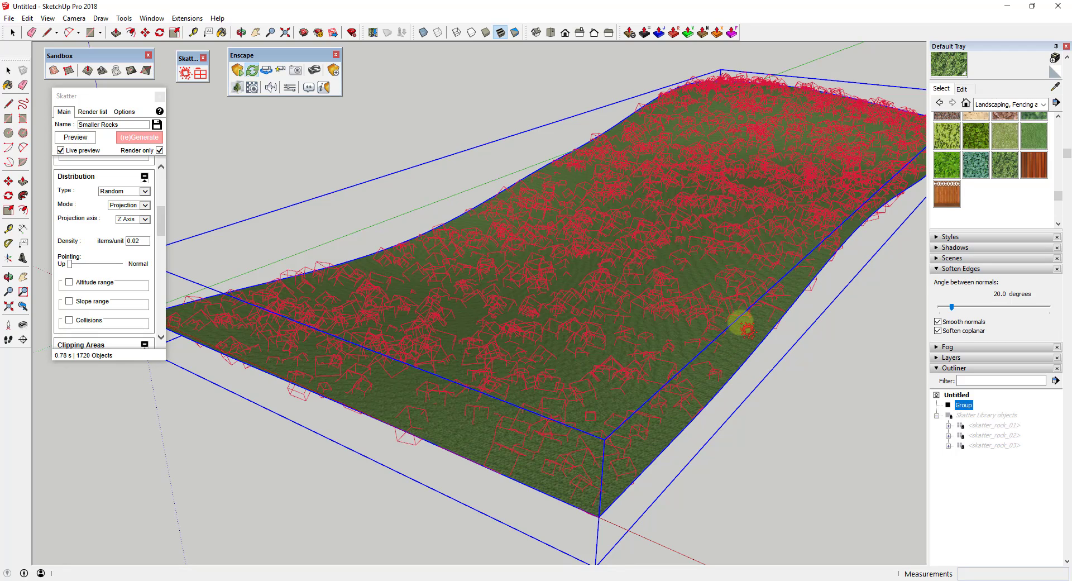
left_click_drag(868, 145, 813, 96)
left_click(782, 32)
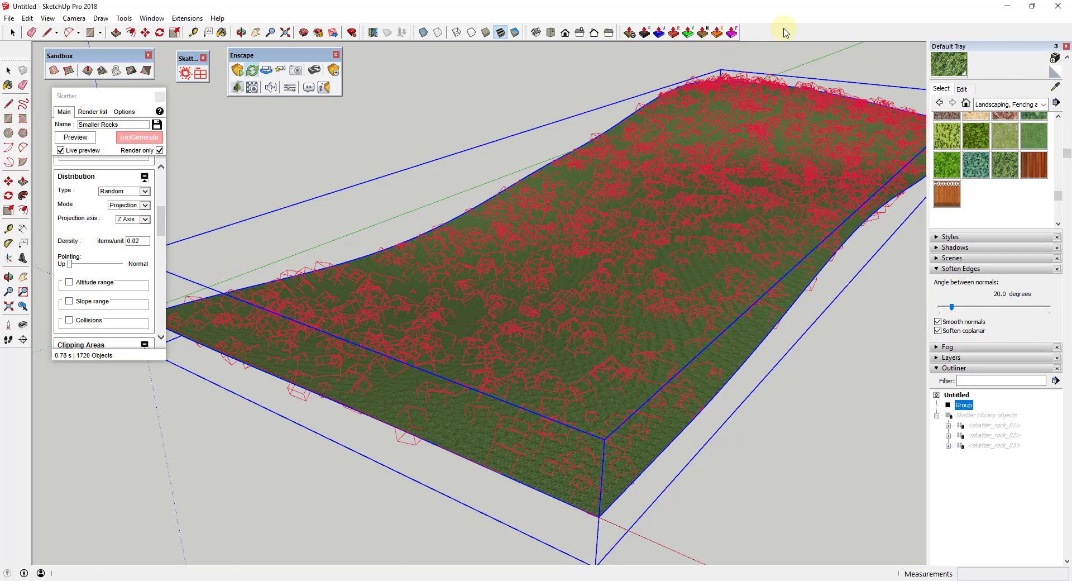
Look through the Enscape settings to check the advanced Grass Rendering option, and close them
left_click(288, 88)
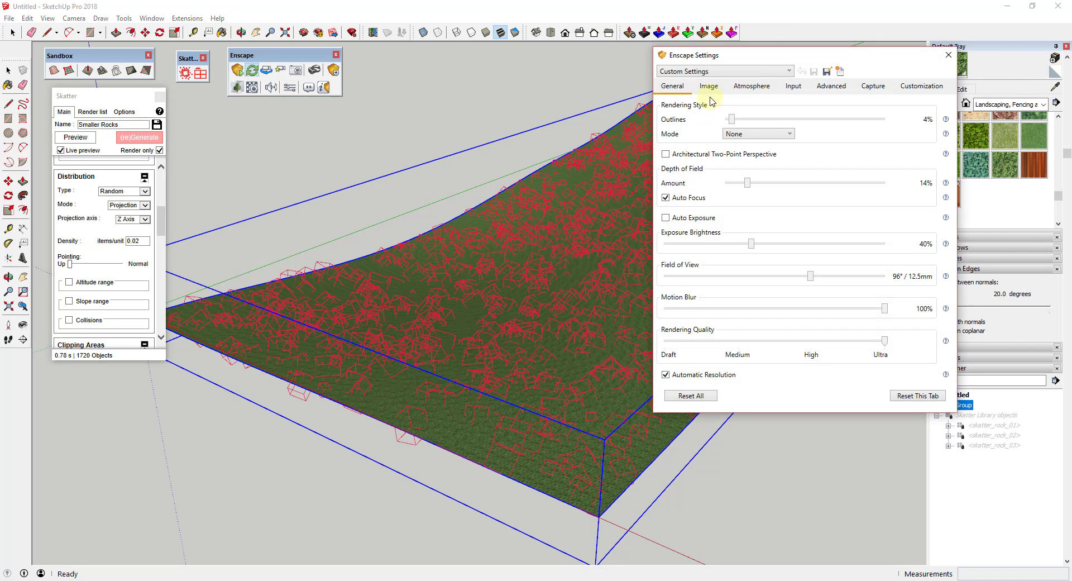
left_click(775, 88)
left_click(797, 88)
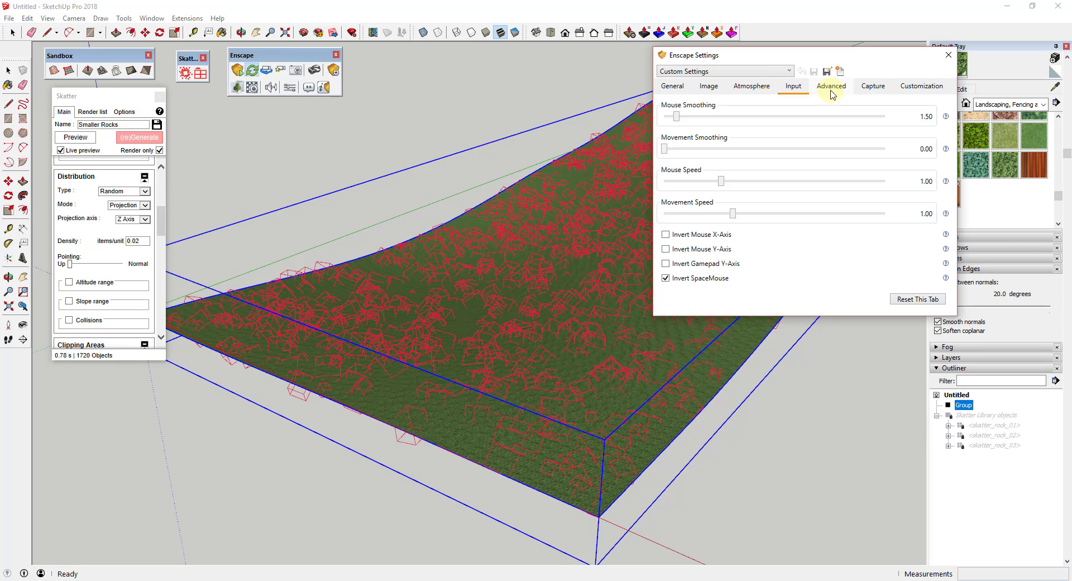
left_click(836, 93)
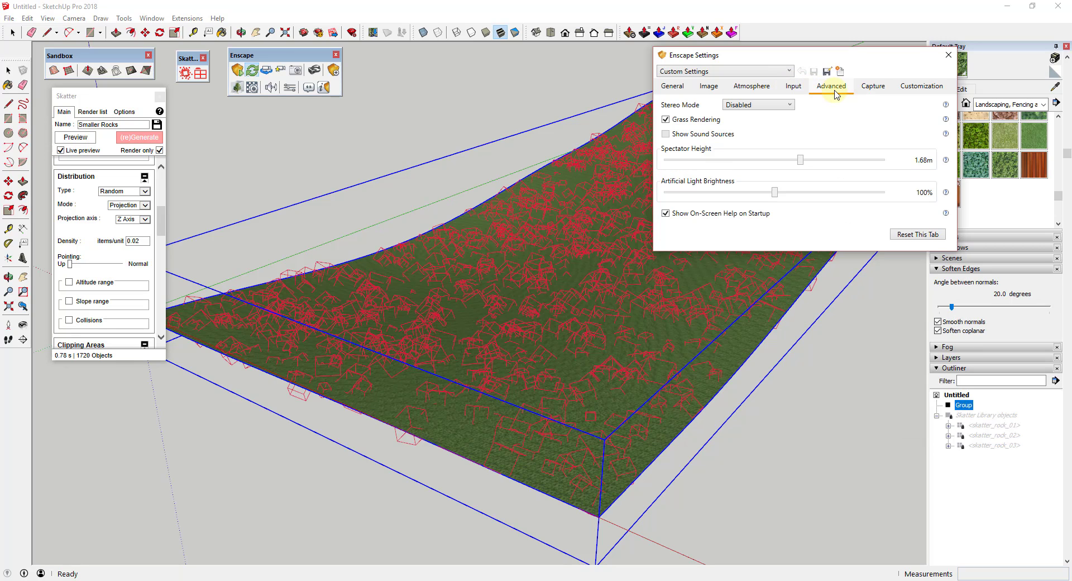
left_click(949, 54)
Rename the terrain's vegetation material to Vegetation Juniper Grass
scroll(1000, 223, "up", 5)
scroll(987, 60, "up", 3)
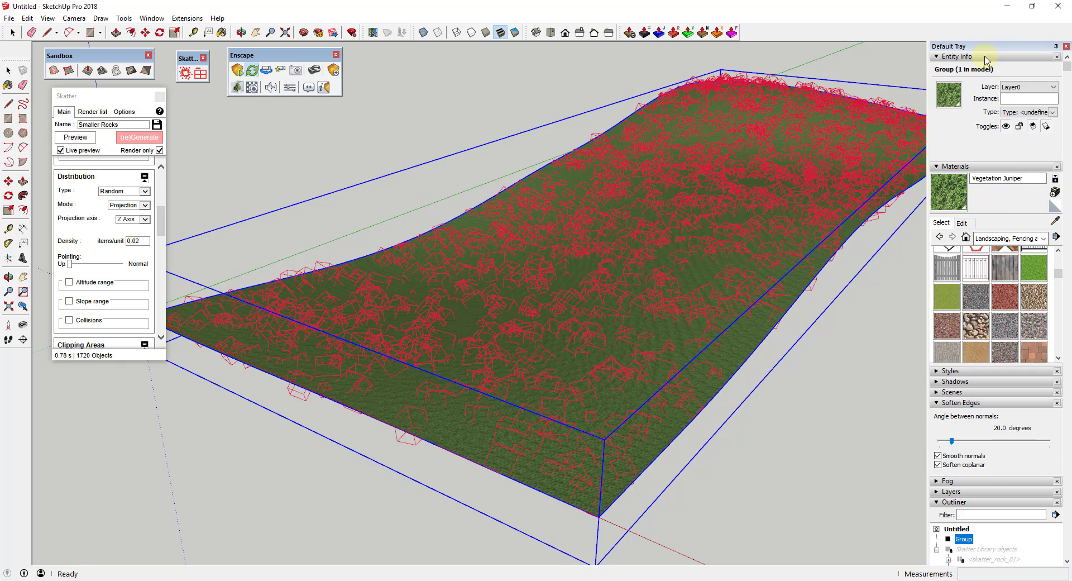
left_click(1033, 176)
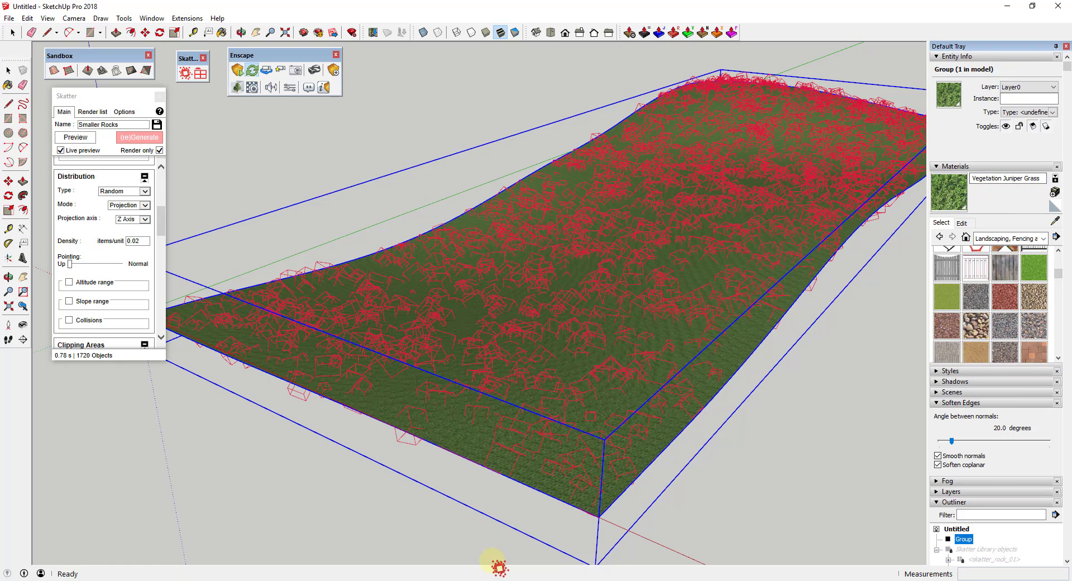
Fly close to the ground in the Enscape render to examine the grass between the rocks, and return to the model
mouse_move(399, 578)
left_click(460, 538)
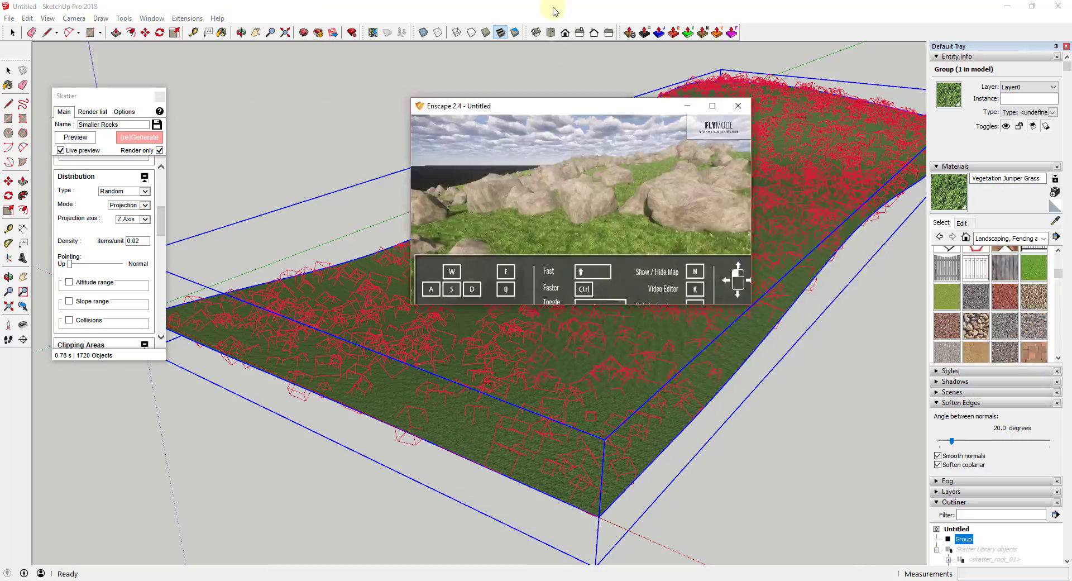
key("w")
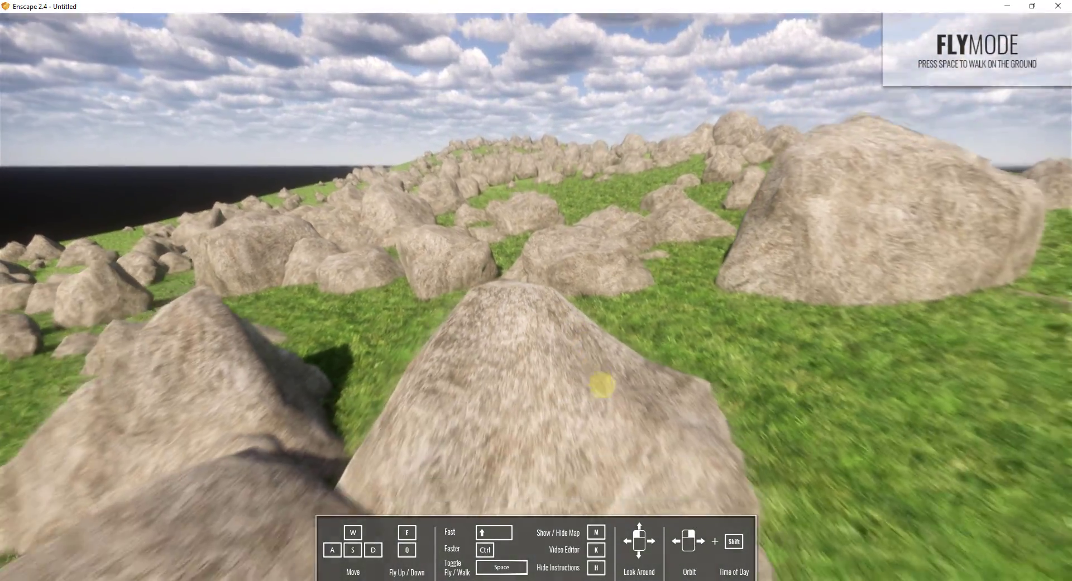
key("s")
left_click_drag(602, 384, 603, 383)
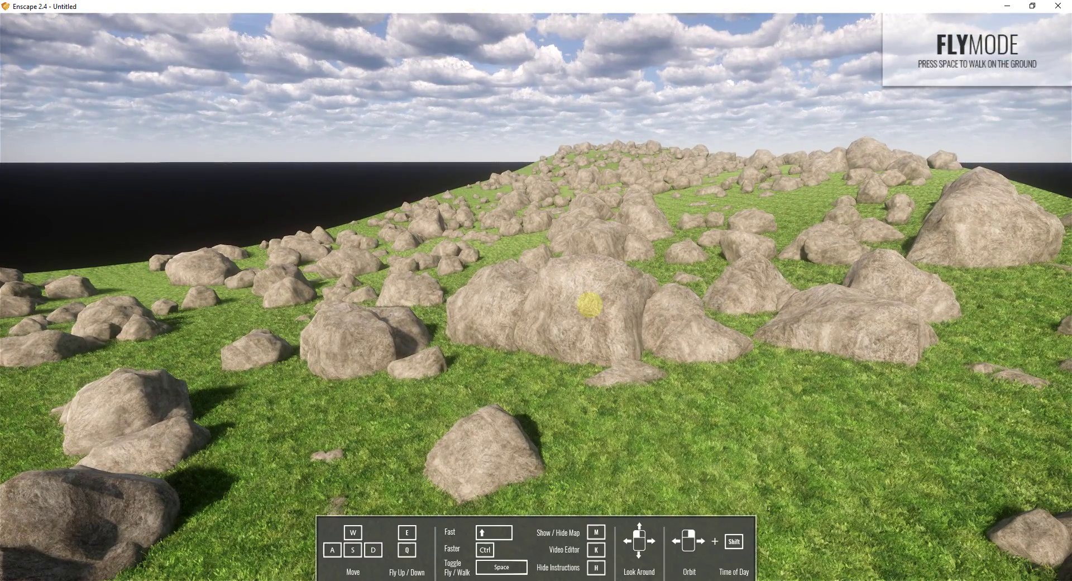
left_click_drag(591, 307, 524, 4)
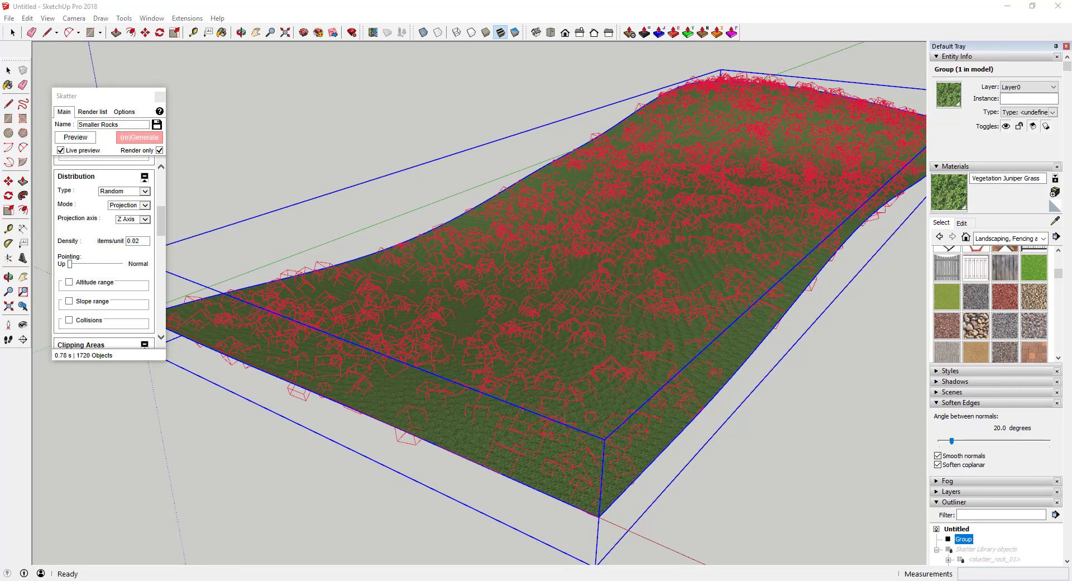
Set the Smaller Rocks density to 0.015 items per unit and regenerate the scatter
left_click_drag(133, 241, 155, 240)
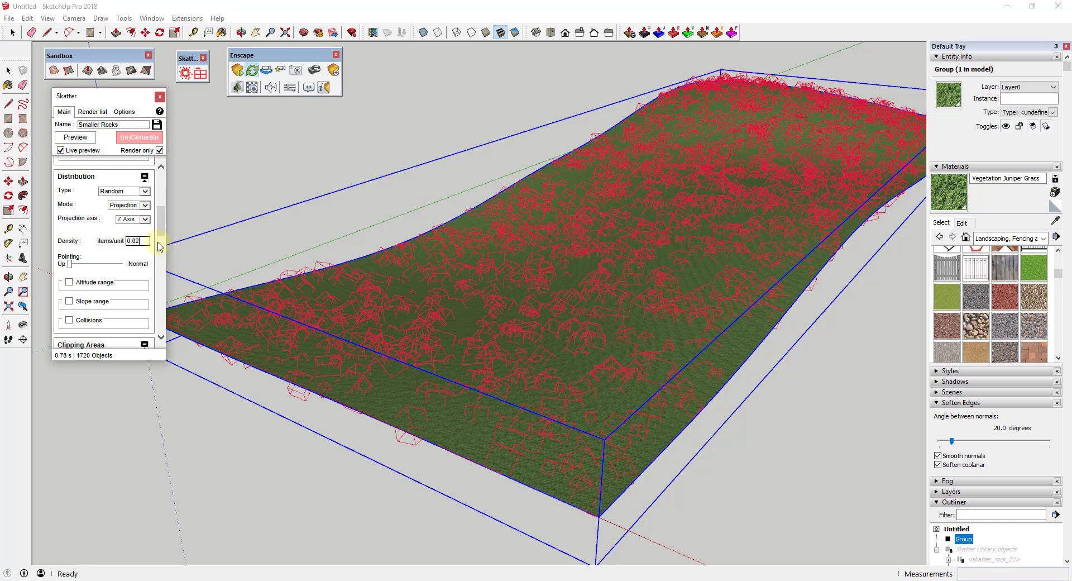
type("015")
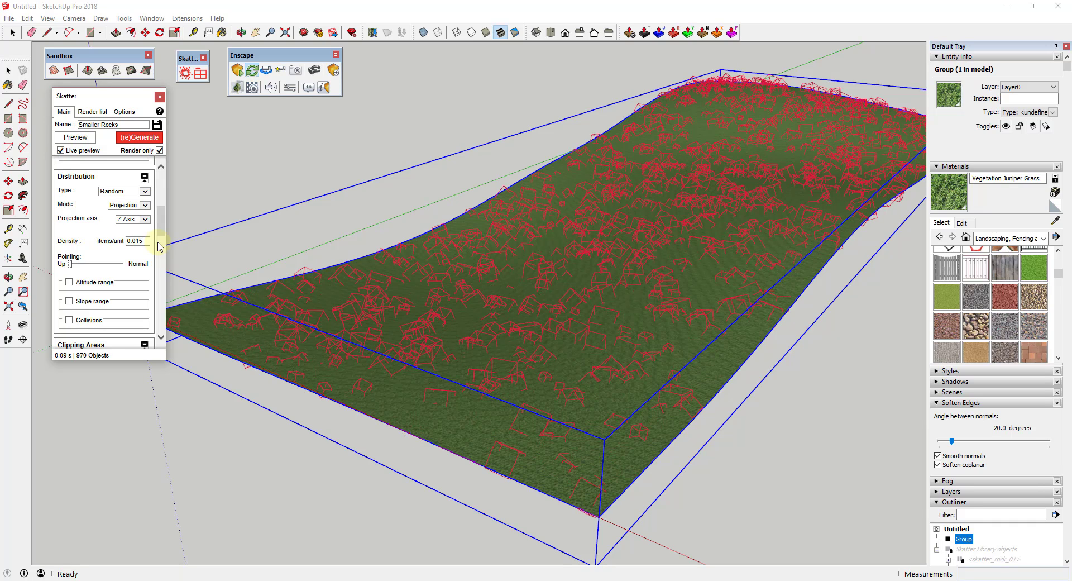
left_click(138, 138)
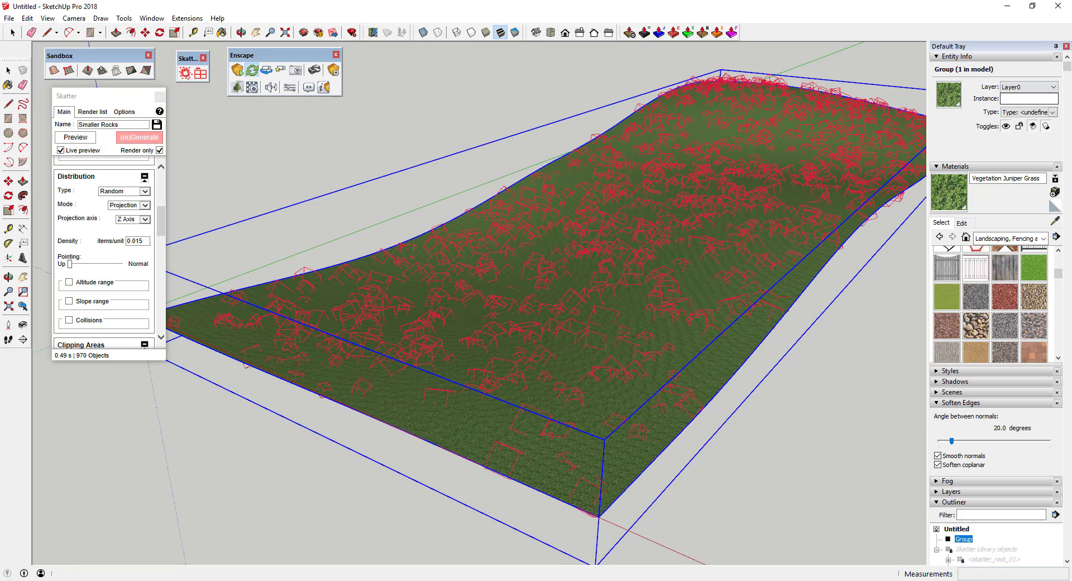
Fly around the terrain in the Enscape render to review the rock density together with the rendered grass
key("alt+Tab")
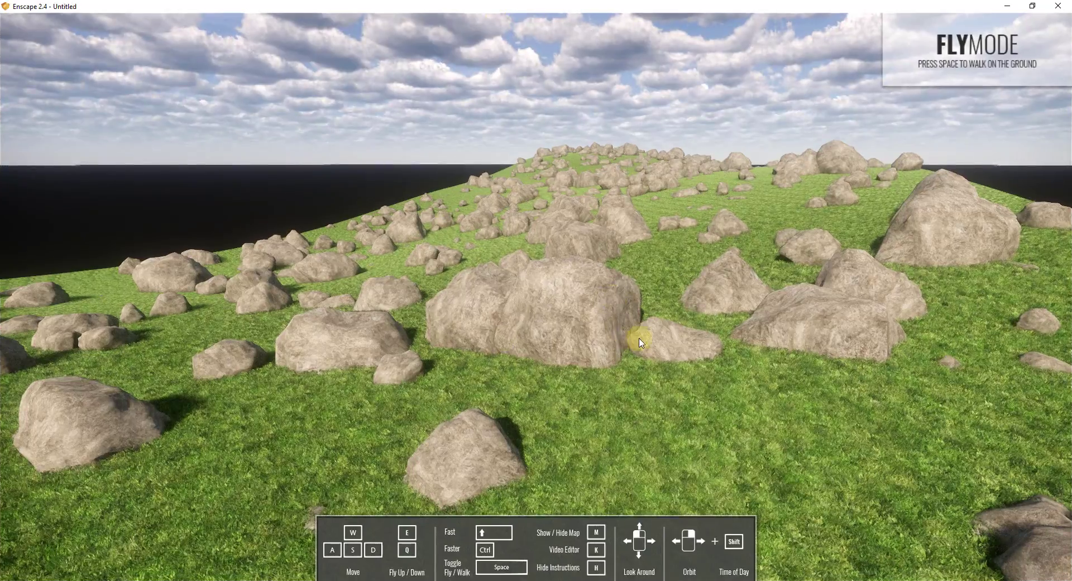
right_click_drag(641, 338, 642, 340)
scroll(553, 110, "down", 3)
left_click_drag(609, 217, 527, 315)
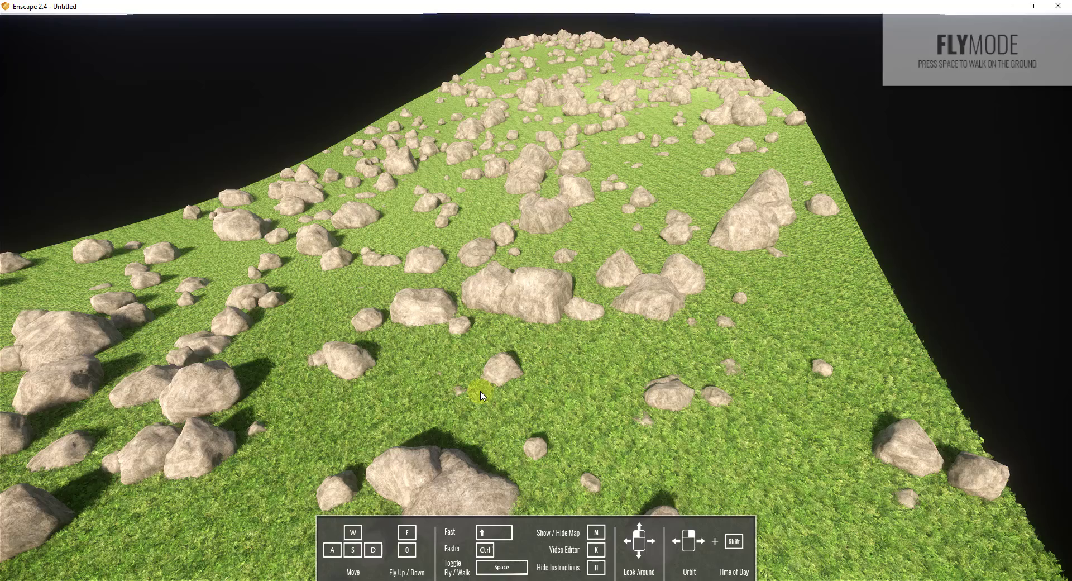
left_click_drag(481, 396, 463, 391)
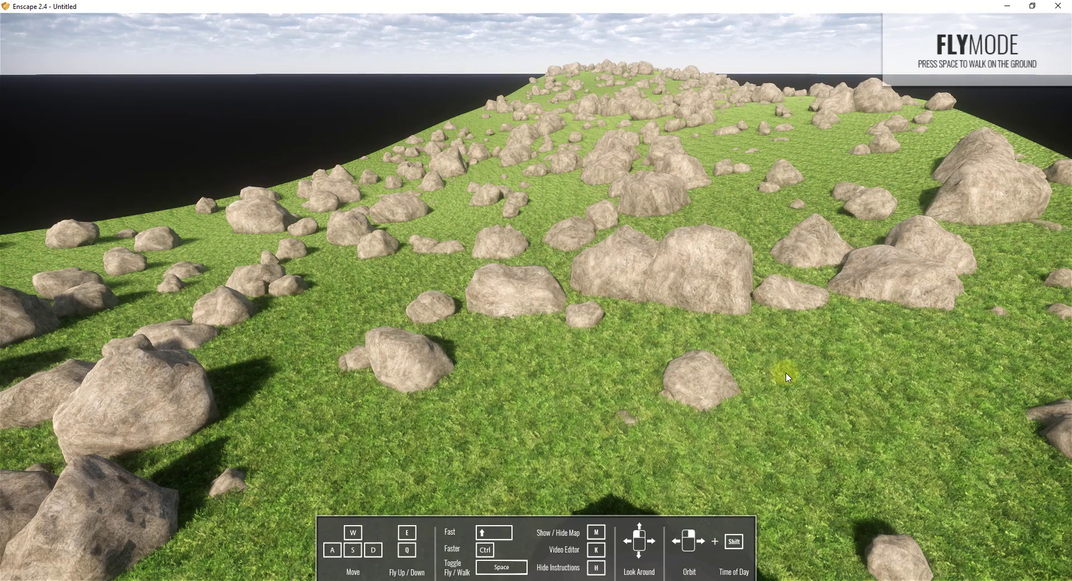
key("s")
key("d")
left_click_drag(812, 389, 813, 389)
key("q")
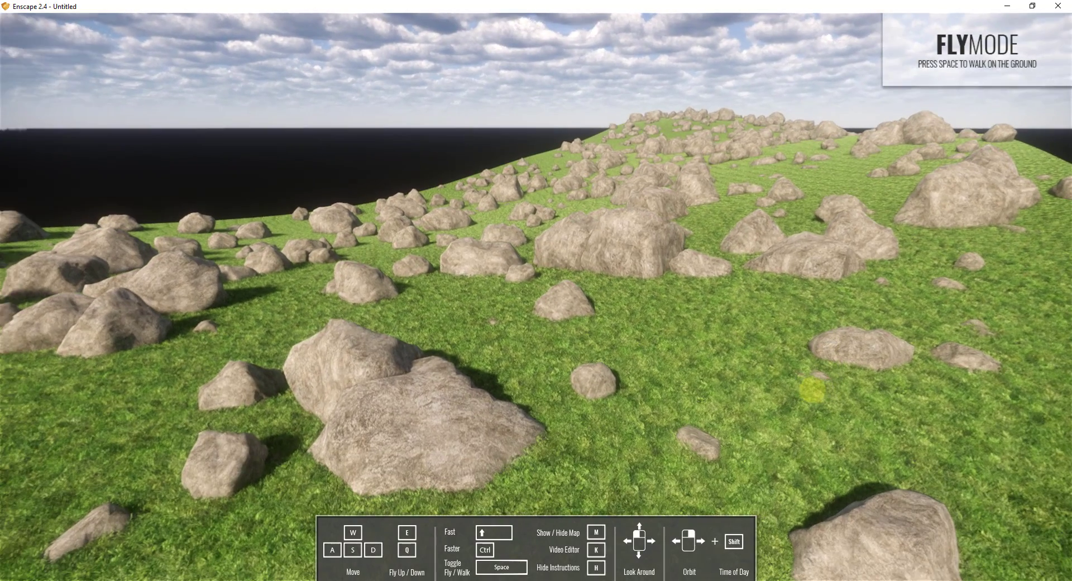
Return from the Enscape render to SketchUp and add a new scatter to the Skatter render list
right_click_drag(812, 390, 813, 388)
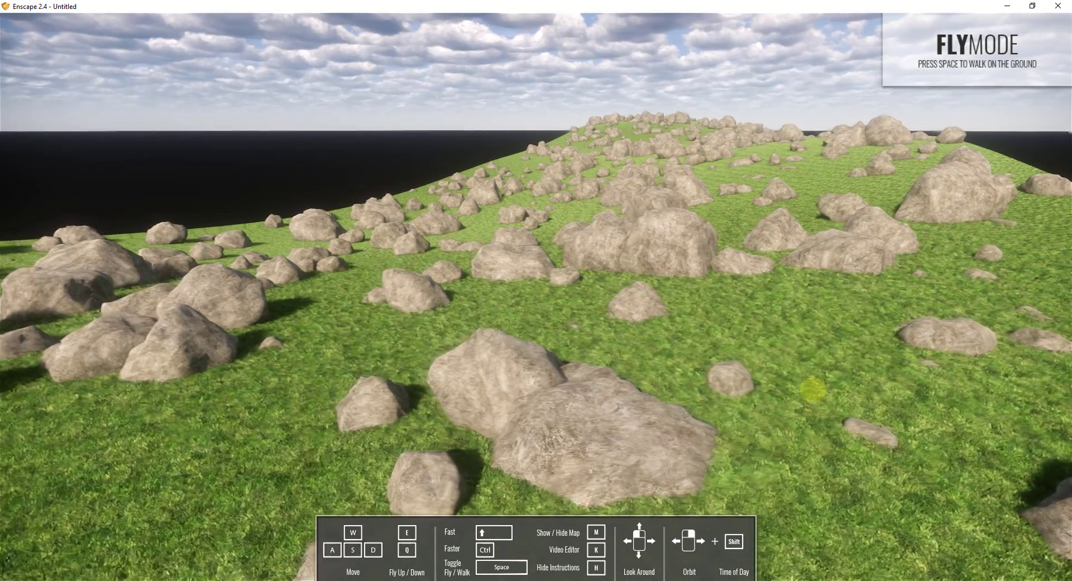
left_click_drag(661, 10, 1071, 236)
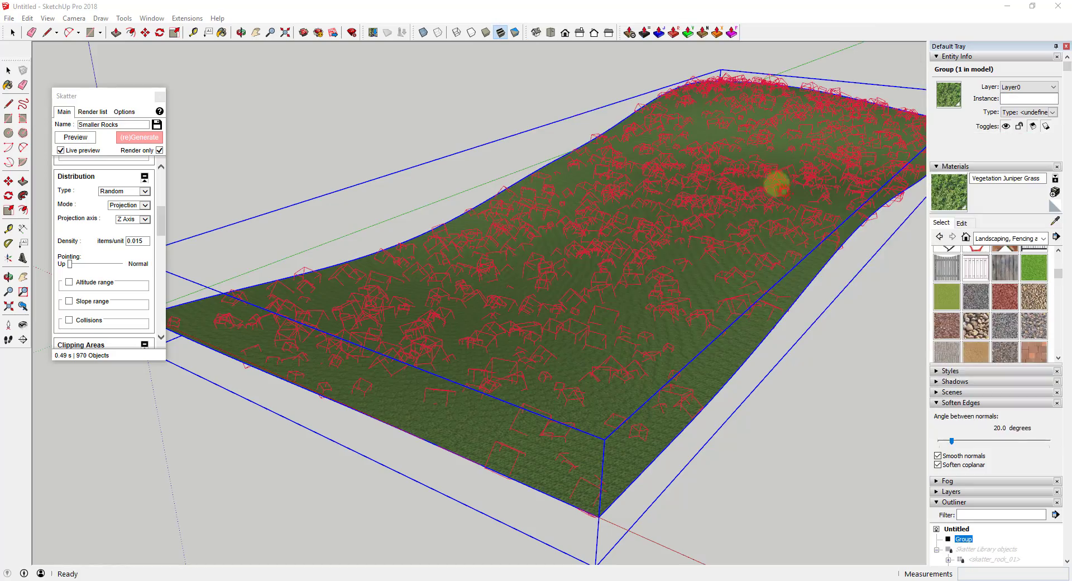
left_click(89, 112)
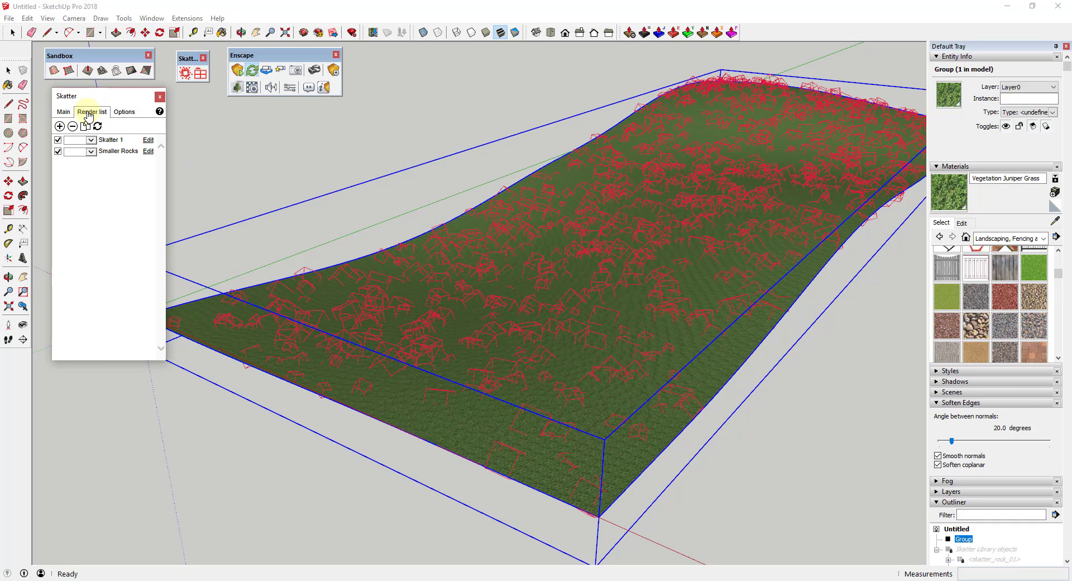
left_click(59, 127)
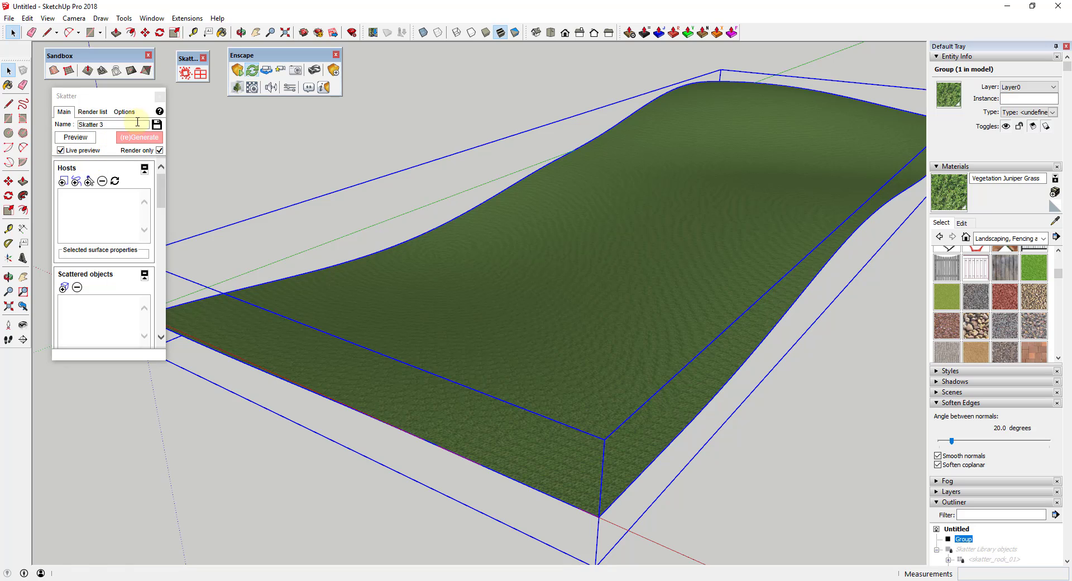
Load the Daisy 01 preset from the Skatter library into the new scatter as render-only proxies
left_click(200, 73)
scroll(414, 330, "down", 2)
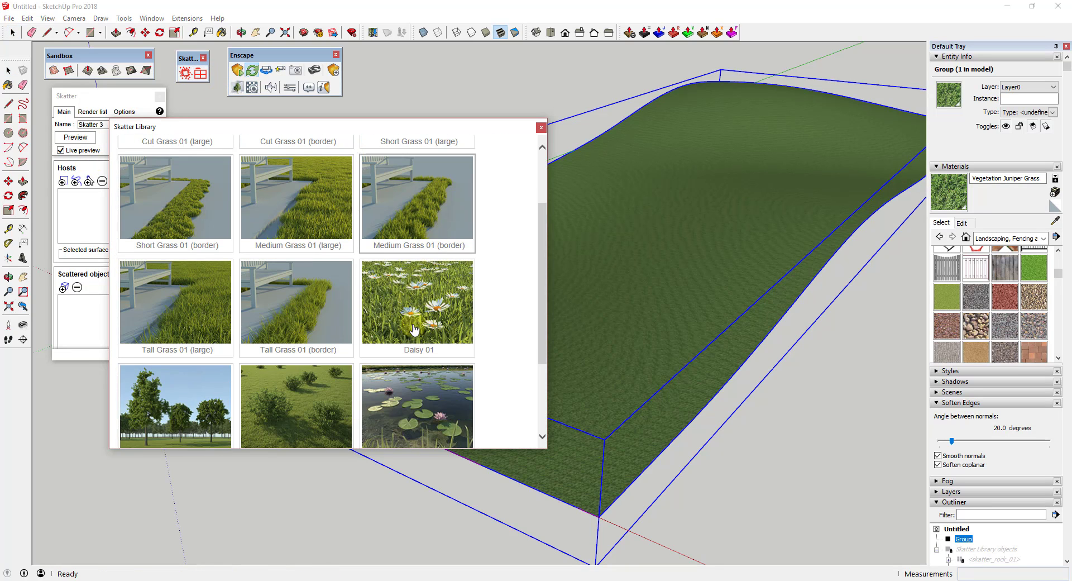
scroll(414, 329, "down", 2)
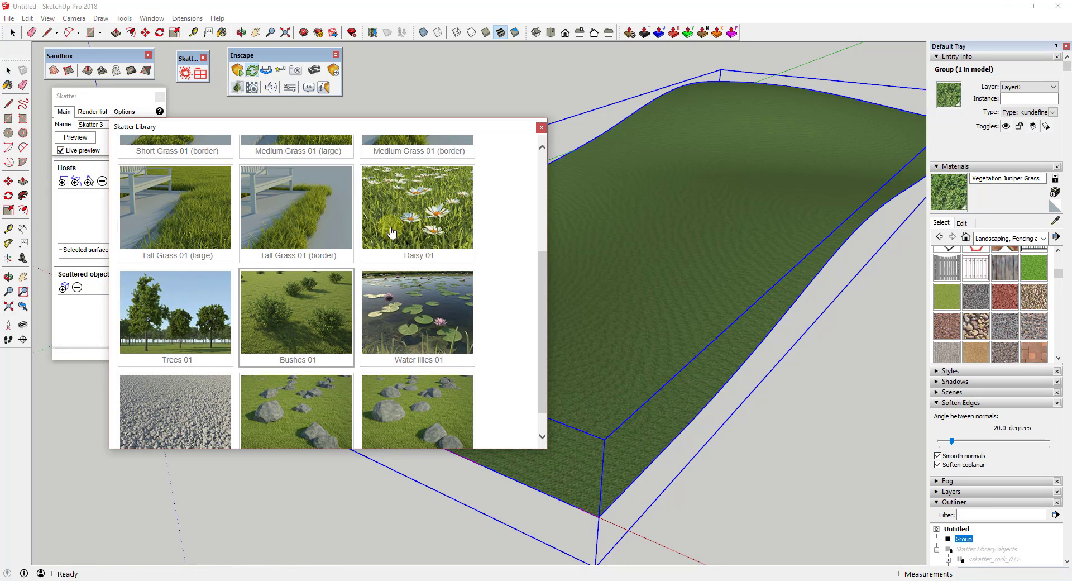
scroll(413, 220, "down", 1)
scroll(428, 212, "up", 2)
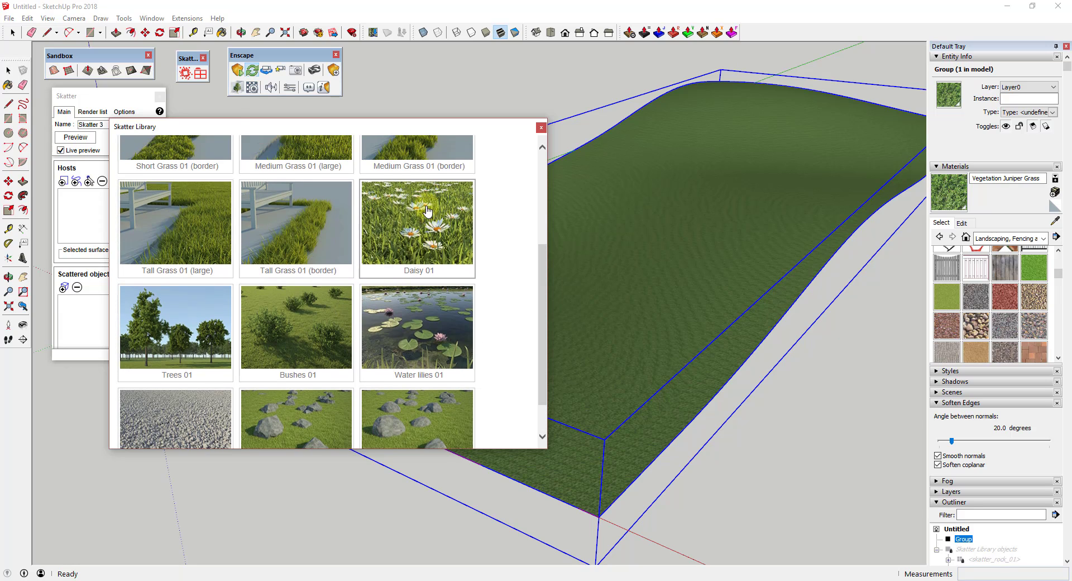
left_click(408, 217)
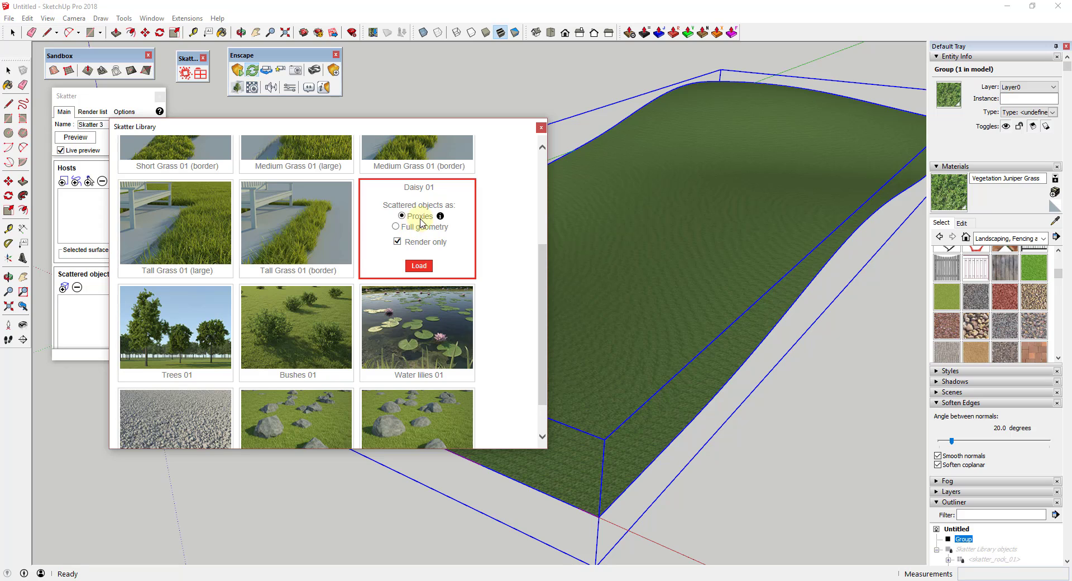
mouse_move(441, 217)
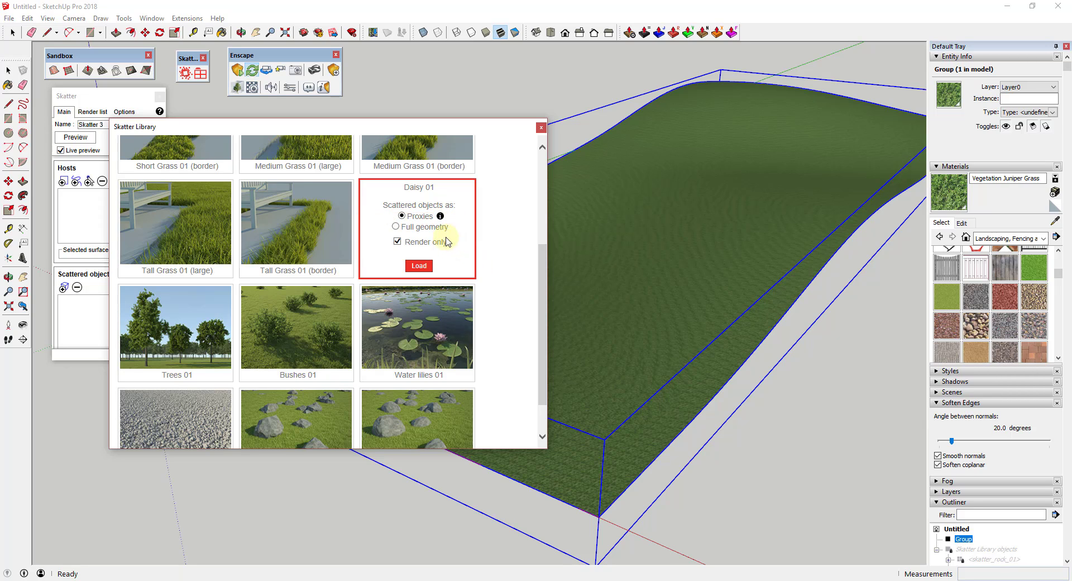
left_click(419, 268)
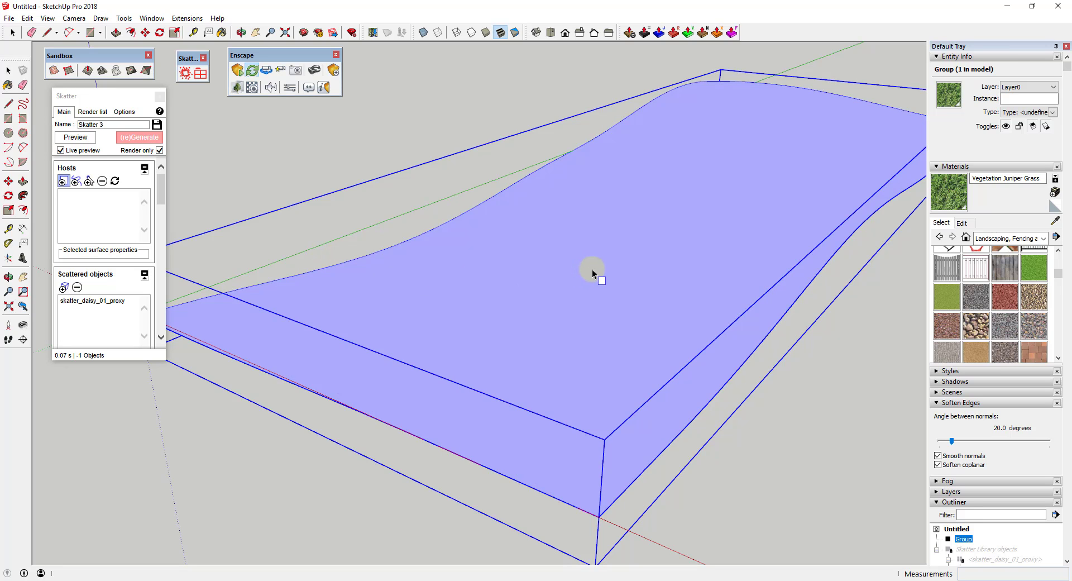
Assign the terrain group as the daisy scatter's host surface and generate the scatter
left_click(674, 228)
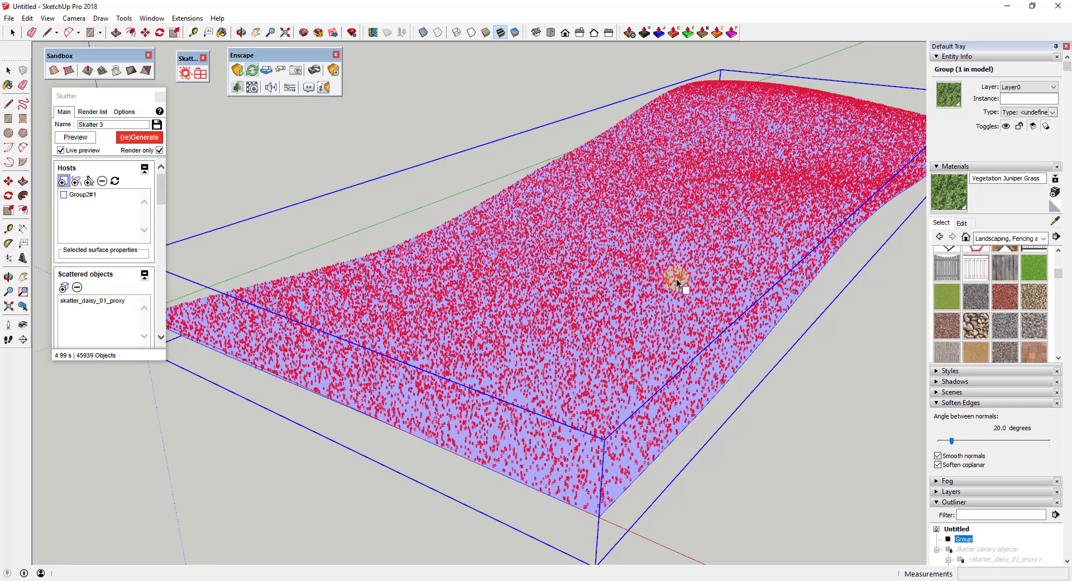
middle_click_drag(611, 369, 672, 333)
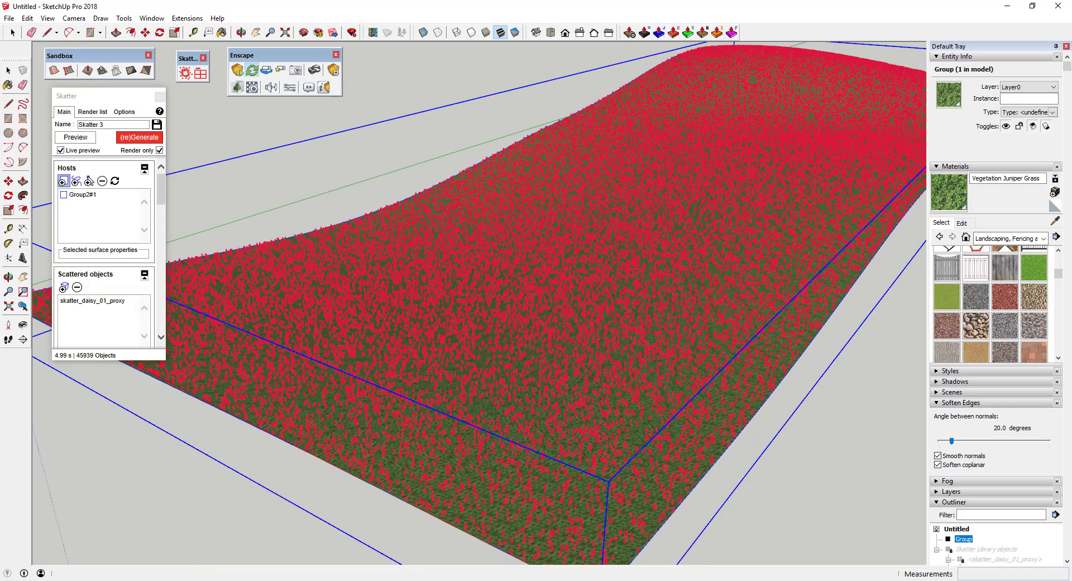
mouse_move(709, 206)
left_mouse_down()
mouse_move(756, 313)
mouse_move(745, 177)
mouse_move(426, 7)
left_mouse_up()
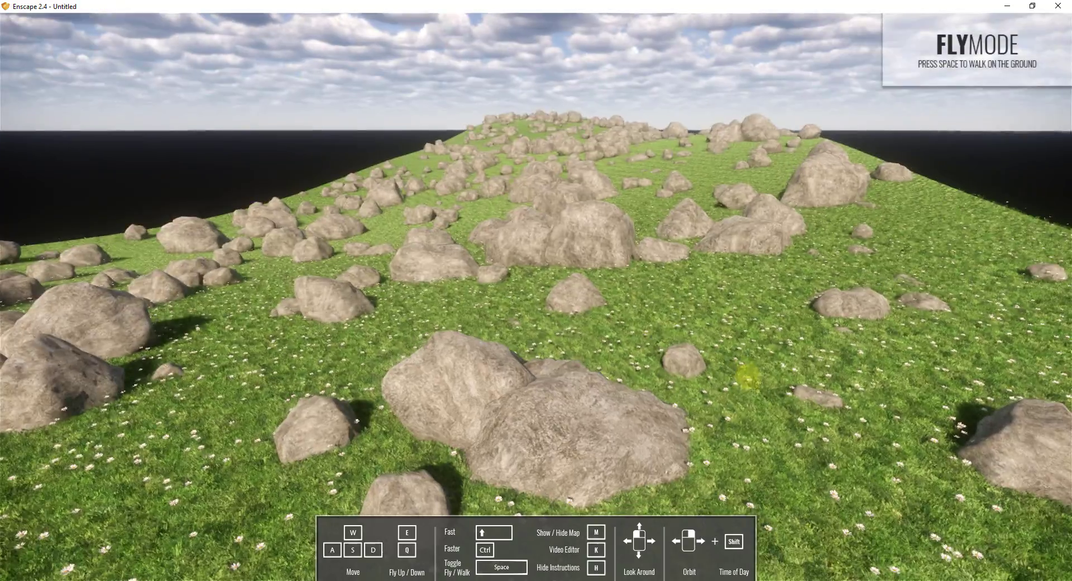
Fly sideways over the terrain in the Enscape render to examine the daisies in the grass between the rocks
left_click_drag(748, 378, 639, 261)
key("d")
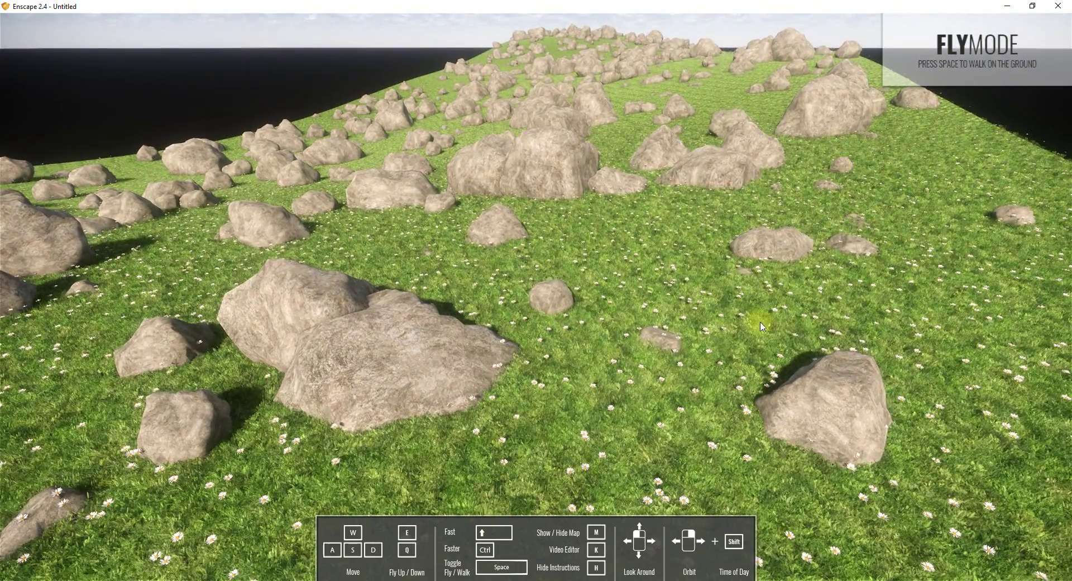
left_click_drag(763, 327, 637, 368)
key("a")
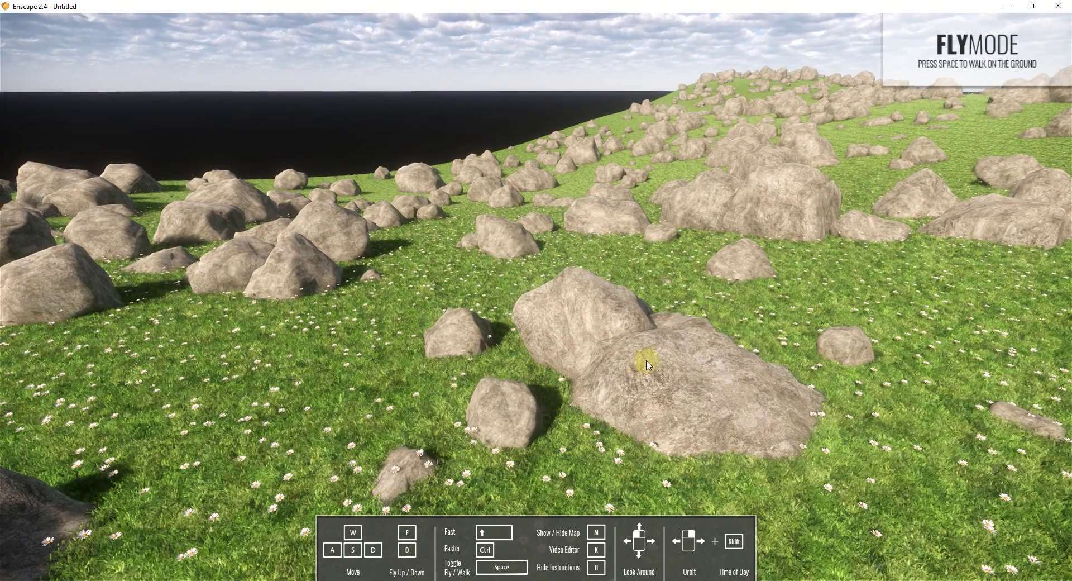